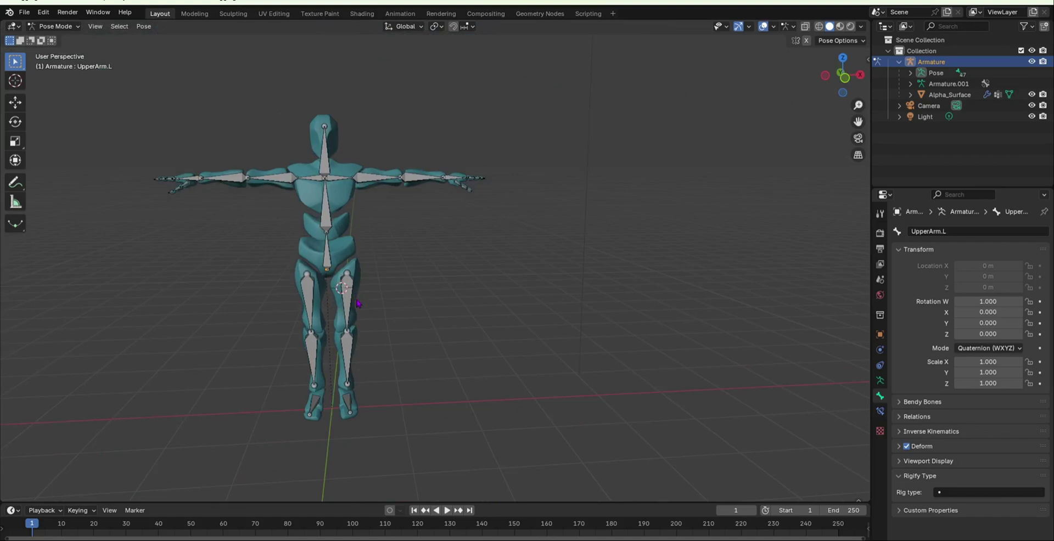
Examine the rigged humanoid character and its bones from several distances and angles.
scroll(388, 235, "down", 2)
scroll(423, 231, "up", 3)
scroll(339, 143, "up", 2)
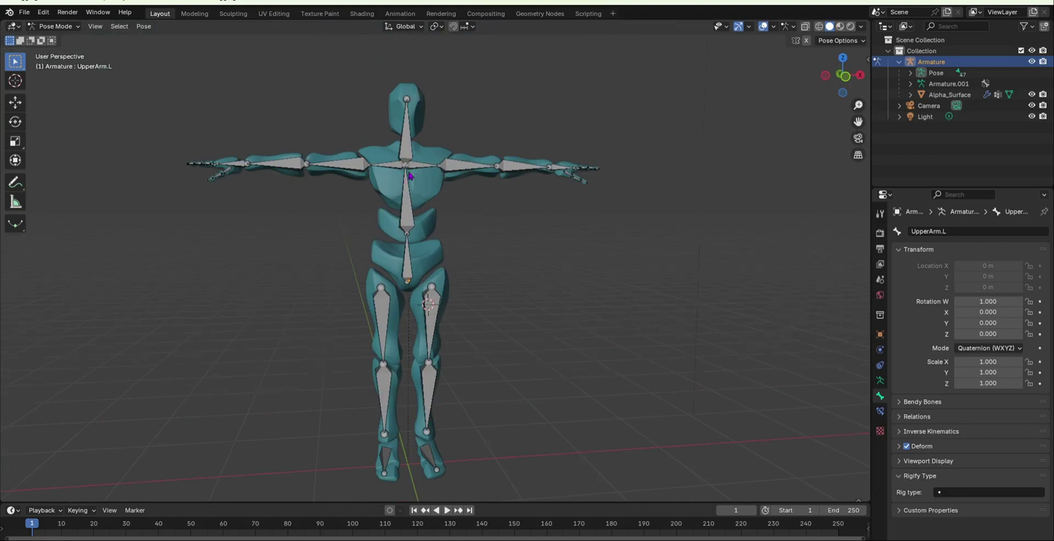
scroll(417, 168, "down", 5)
scroll(406, 171, "up", 2)
scroll(407, 171, "up", 5)
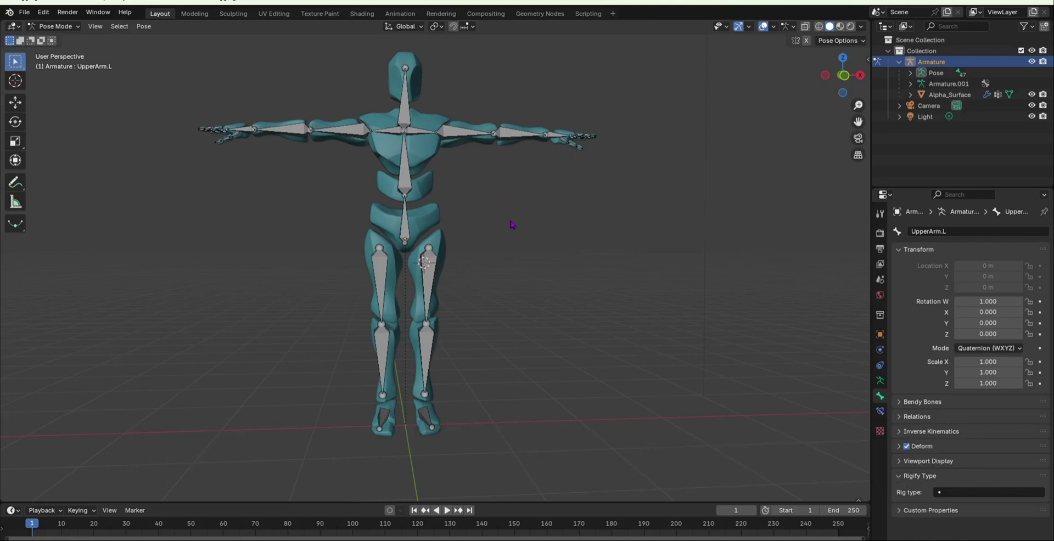
scroll(388, 214, "up", 1)
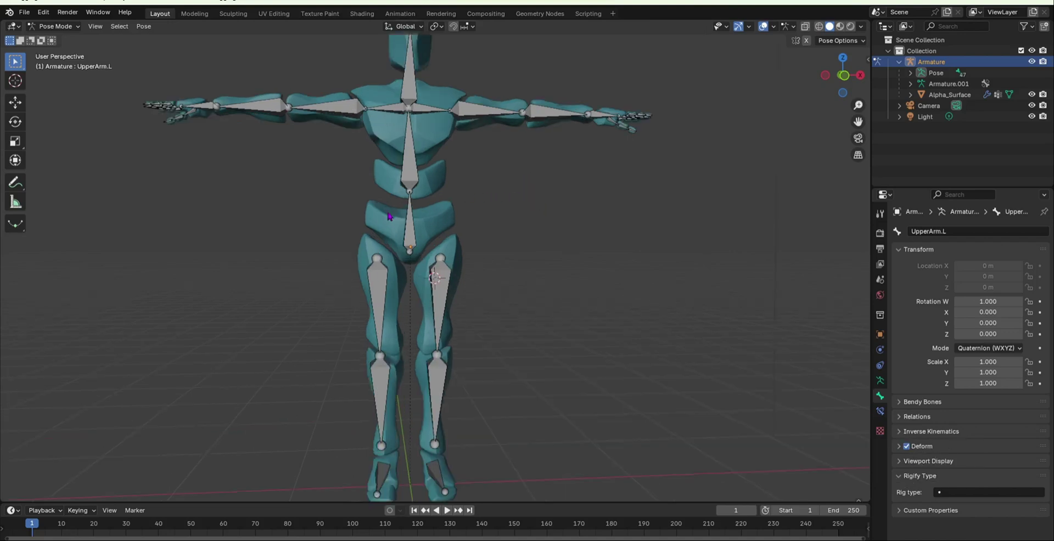
scroll(388, 214, "down", 4)
middle_click_drag(388, 214, 386, 219)
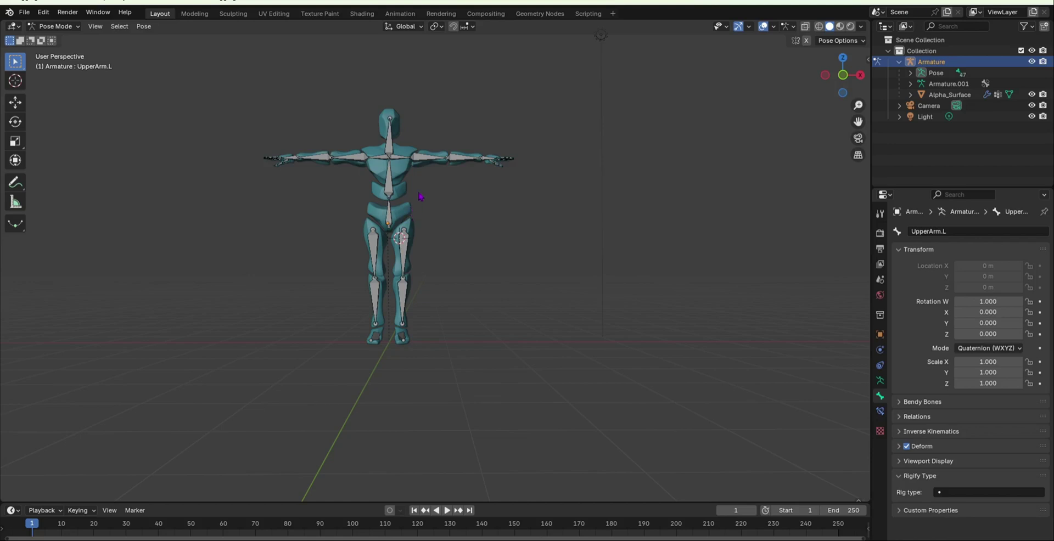
scroll(360, 237, "up", 6)
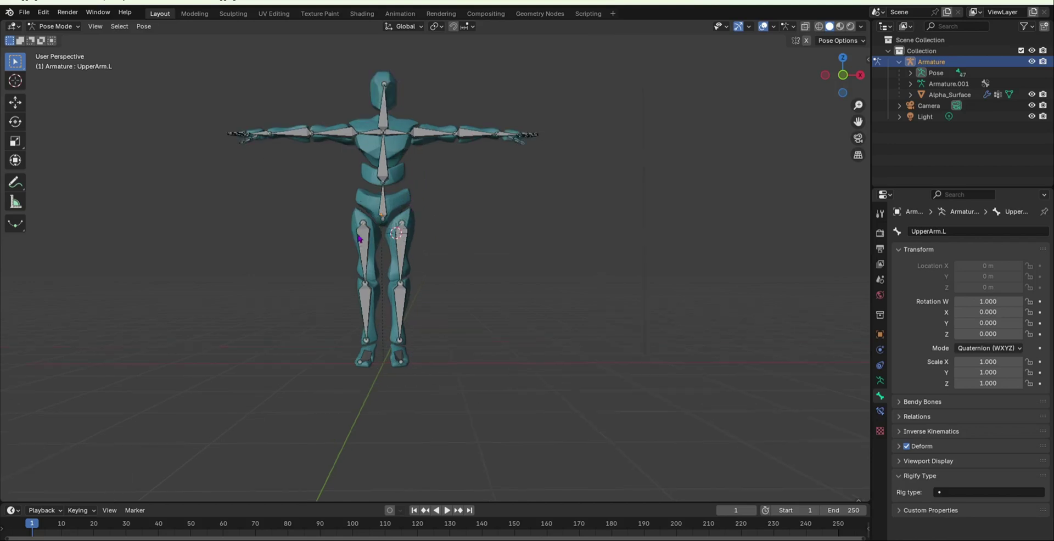
scroll(387, 227, "down", 6)
middle_click_drag(387, 209, 386, 228)
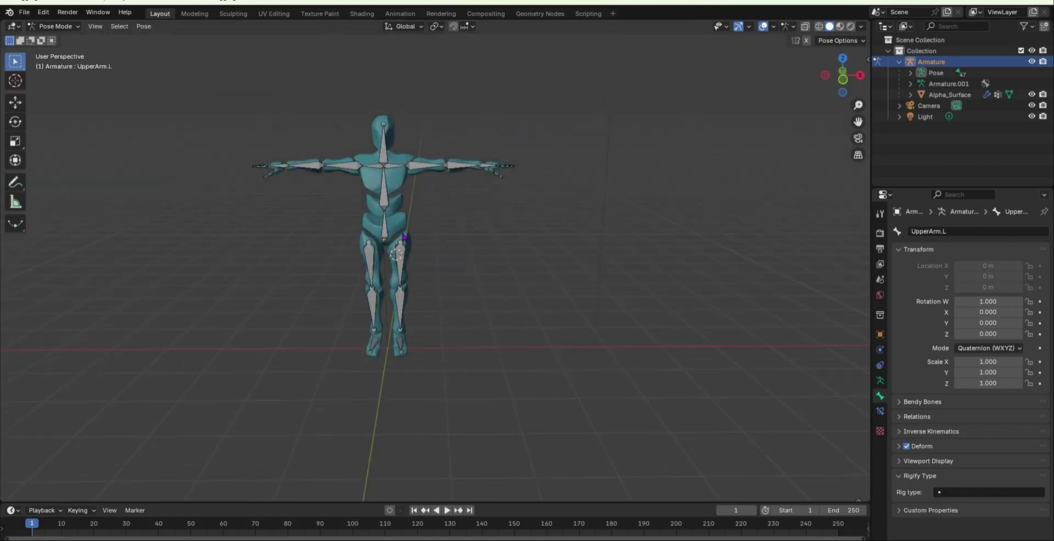
middle_click_drag(391, 191, 318, 185)
scroll(407, 178, "up", 7)
scroll(410, 183, "down", 7)
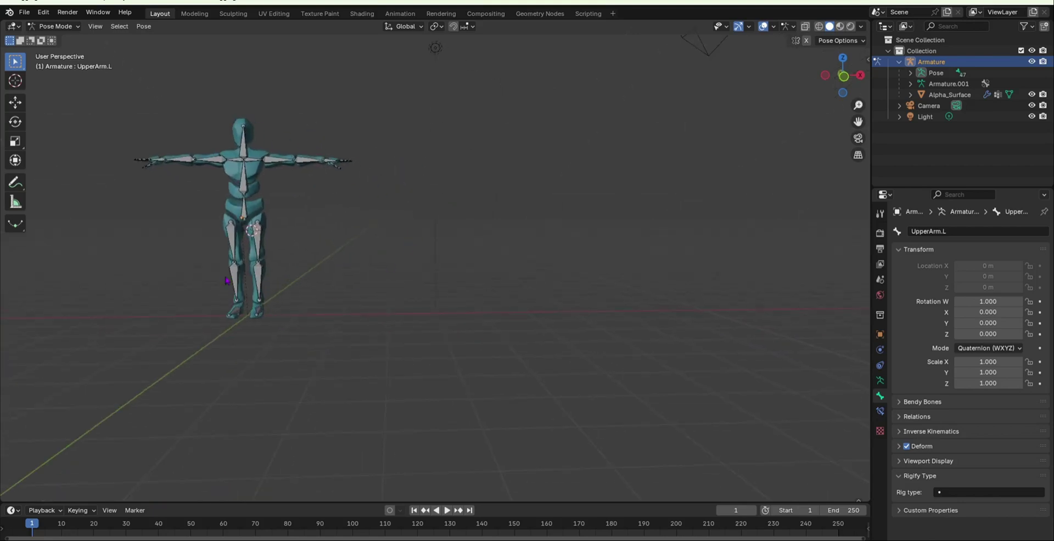
Switch to Object Mode, place the 3D cursor in empty space beside the character, and add a single-bone armature there.
left_click(55, 26)
left_click(65, 39)
middle_click_drag(413, 278, 315, 224, "shift")
left_click(351, 262)
right_click(352, 267, "shift")
mouse_move(348, 258)
middle_mouse_down()
mouse_move(352, 288)
mouse_move(350, 265)
middle_mouse_up()
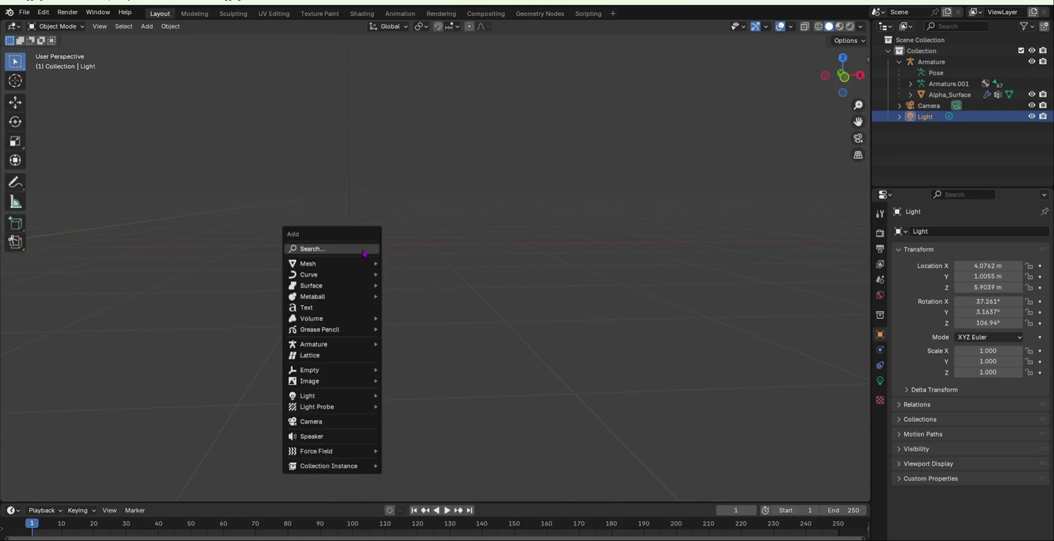
key("shift+a")
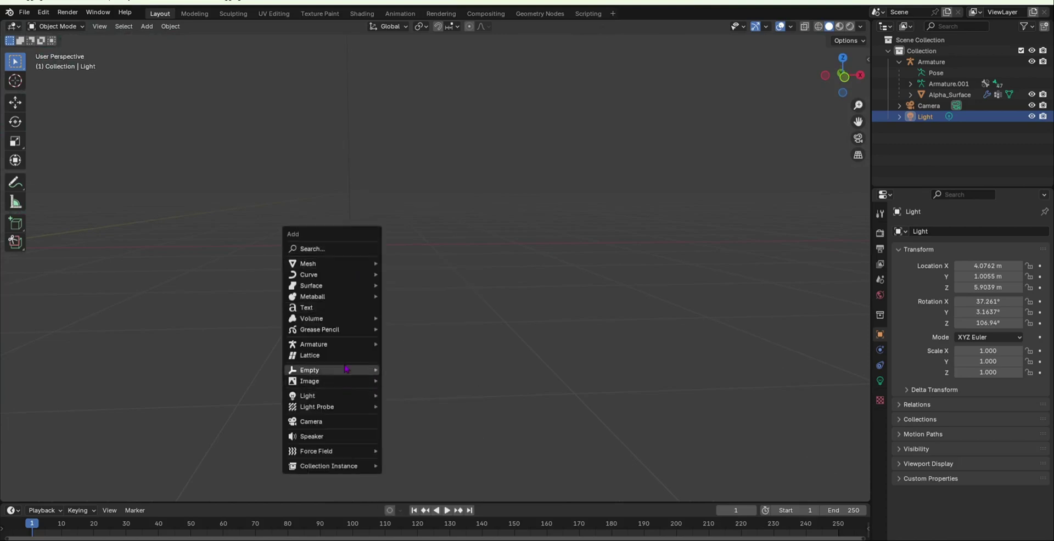
mouse_move(351, 346)
left_click(403, 344)
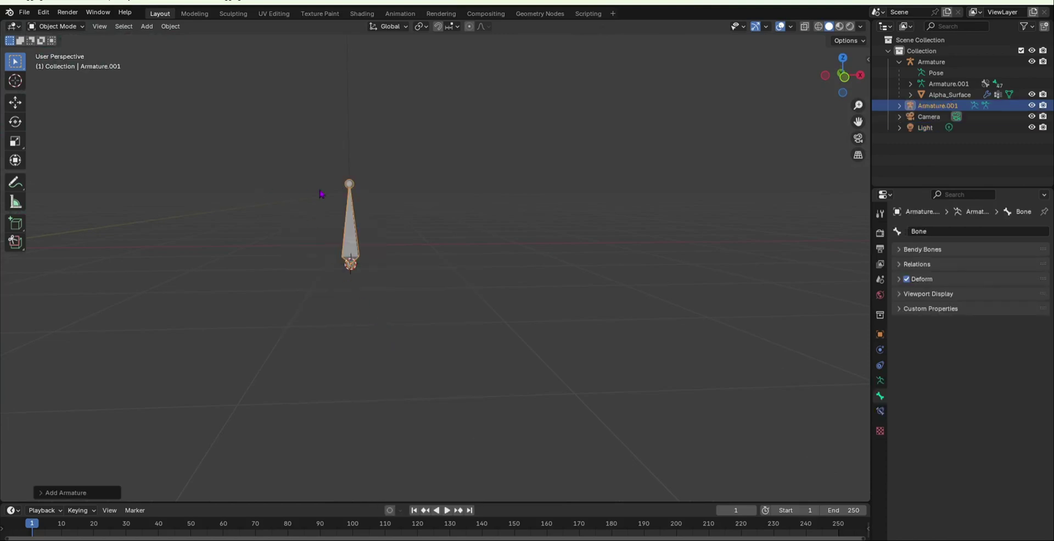
In the front view, extrude two bones upward from the new bone's tip, about 1.5 m and 1.4 m long, and leave Edit Mode.
middle_click_drag(321, 193, 322, 254)
key("Tab")
key("KP_1")
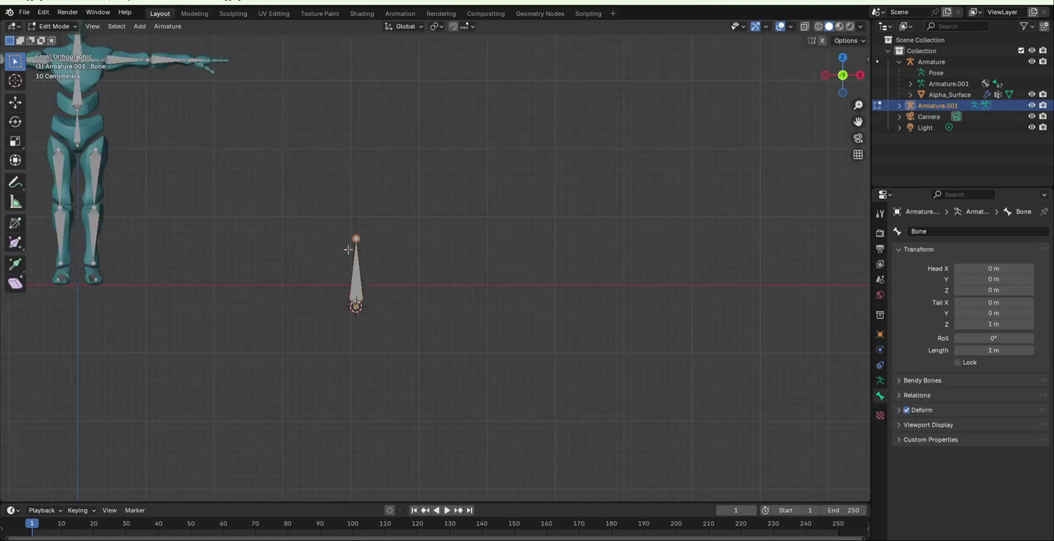
key("e")
left_click(381, 202)
key("e")
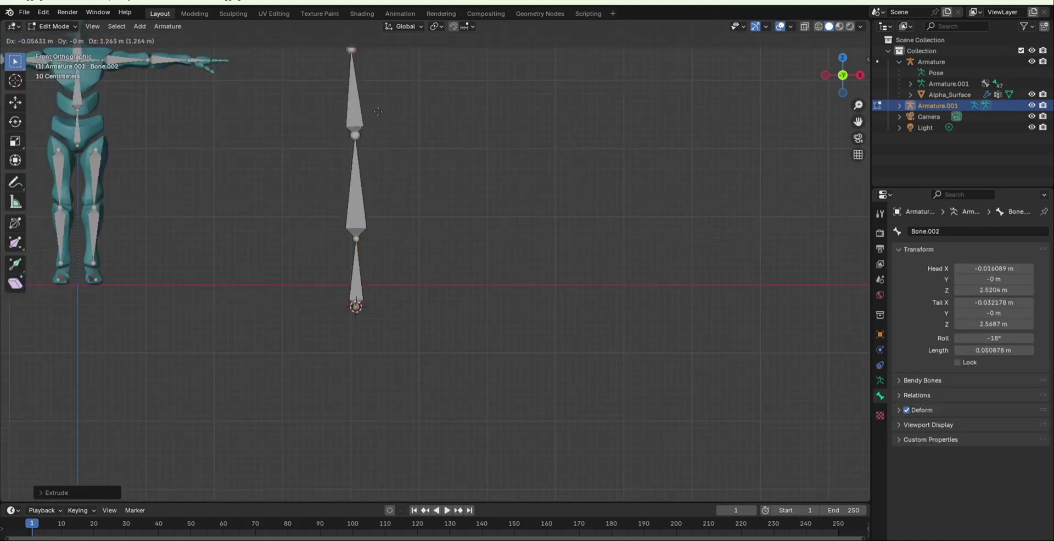
left_click(381, 103)
scroll(384, 176, "down", 4)
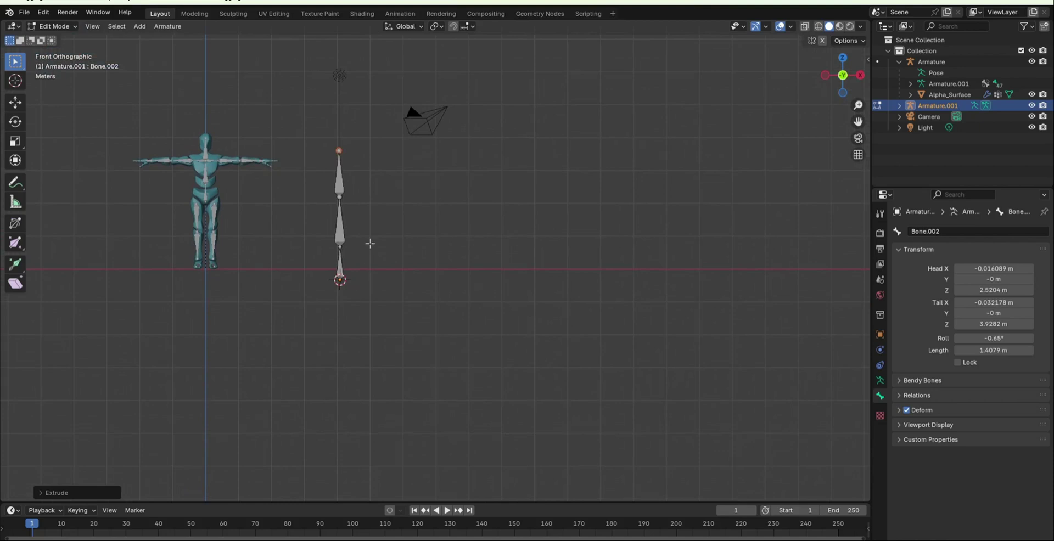
scroll(377, 264, "up", 4)
key("Tab")
Place the 3D cursor beside the three-bone chain, on the side away from the character, and add a second single-bone armature.
scroll(389, 285, "down", 4)
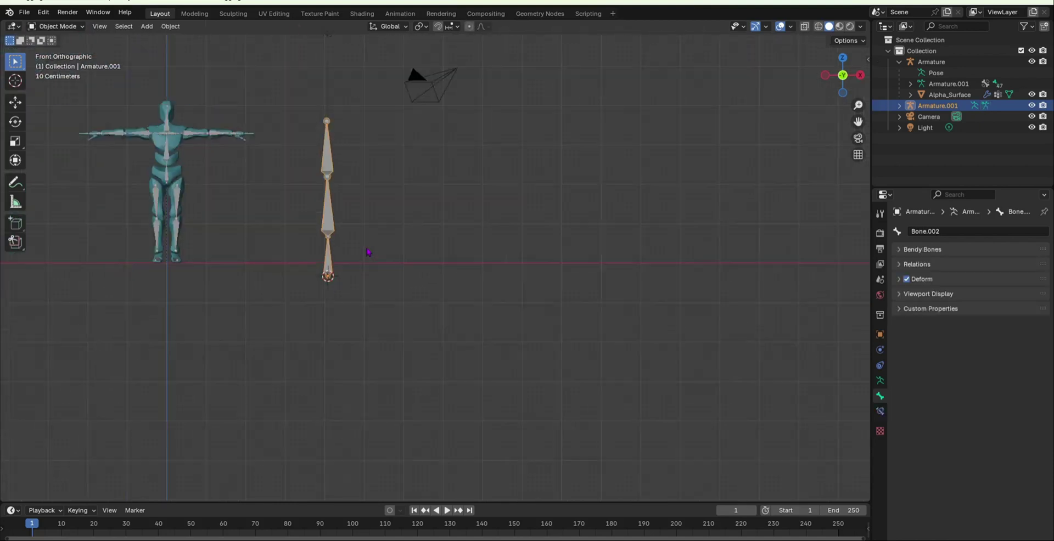
right_click(383, 260, "shift")
key("shift+a")
mouse_move(384, 259)
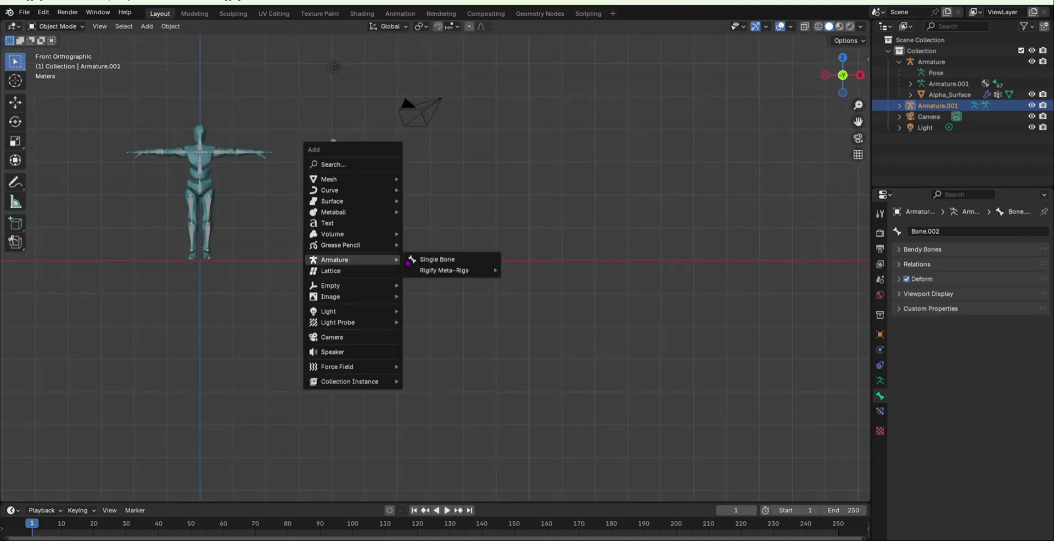
left_click(425, 260)
Extrude two bones upward from the second armature's bone tip, each about 1.3 m long, and leave Edit Mode.
key("Tab")
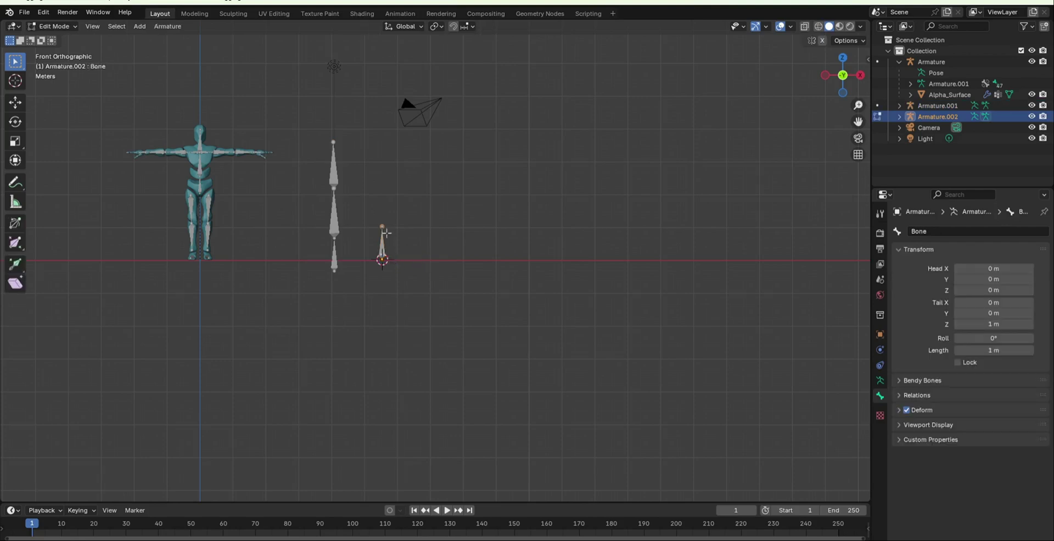
key("e")
left_click(388, 222)
key("e")
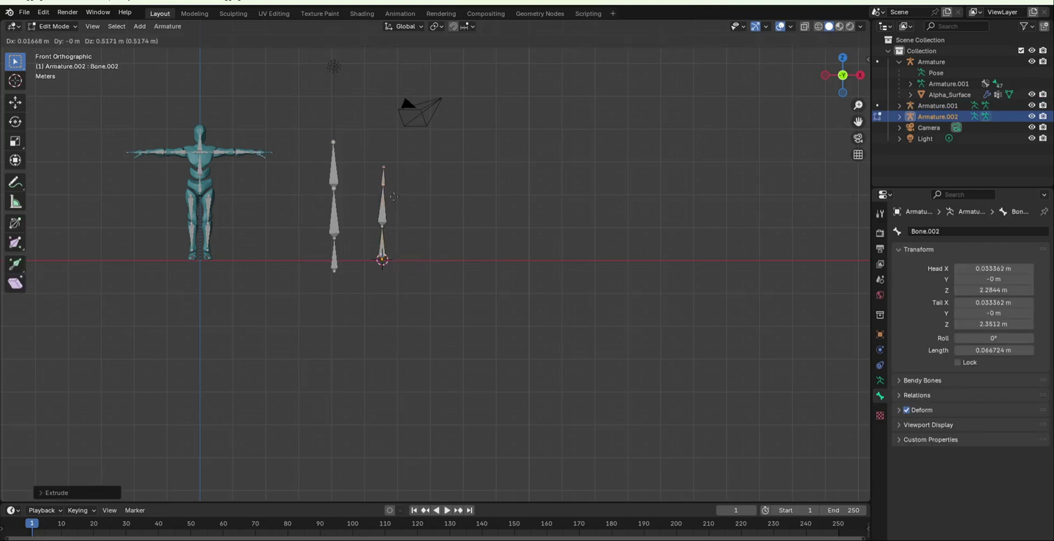
left_click(388, 177)
scroll(386, 211, "up", 3)
scroll(386, 210, "up", 2)
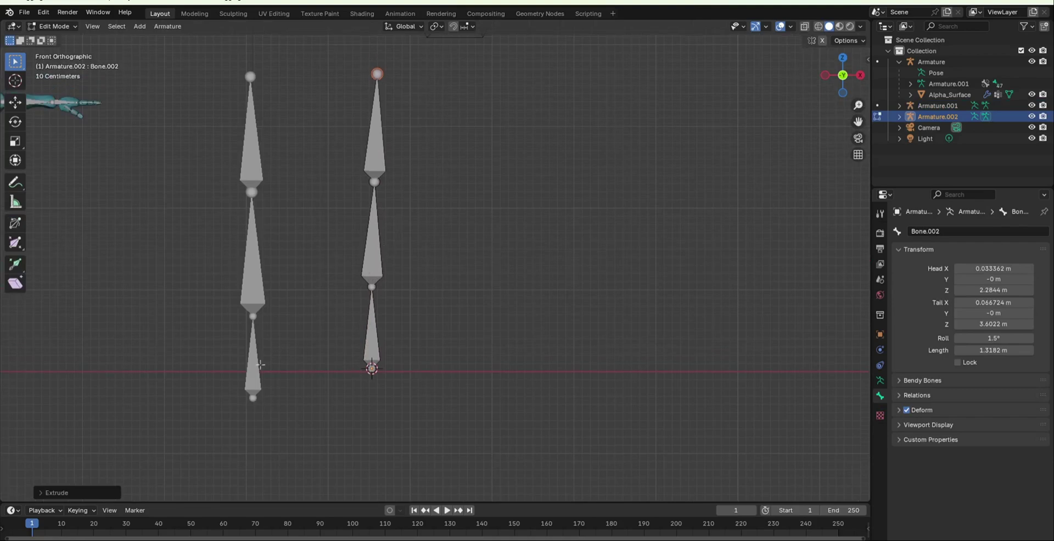
left_click(262, 413)
key("Tab")
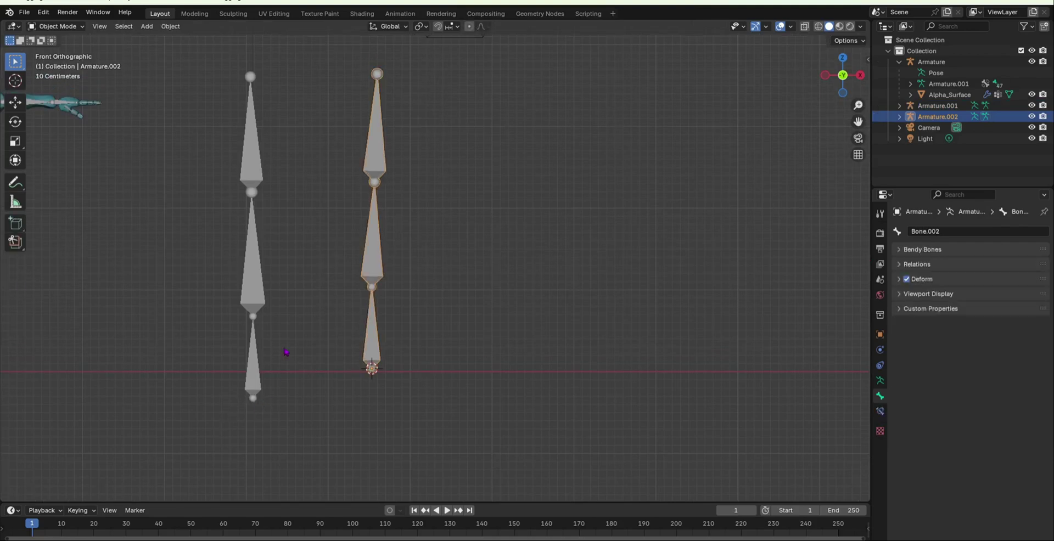
Select the three-bone armature nearest the character in Object Mode and switch it to Pose Mode.
key("Tab")
scroll(352, 304, "down", 4)
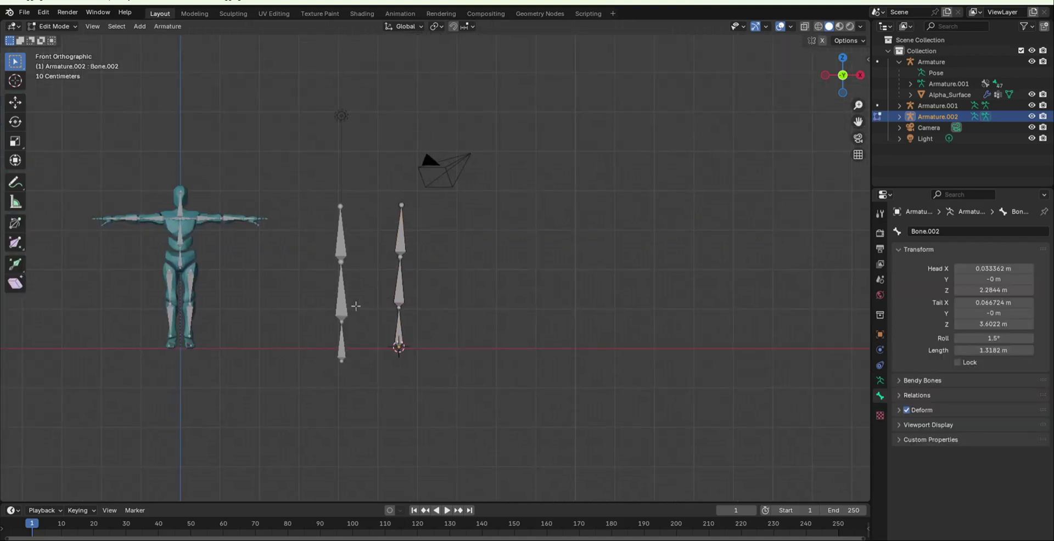
scroll(315, 275, "up", 4)
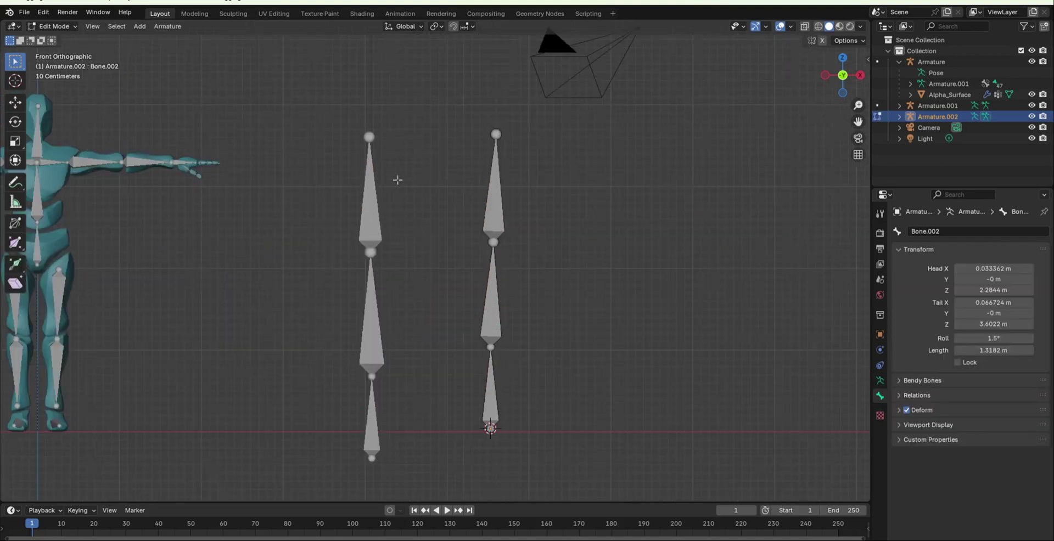
middle_click_drag(459, 330, 430, 259, "shift")
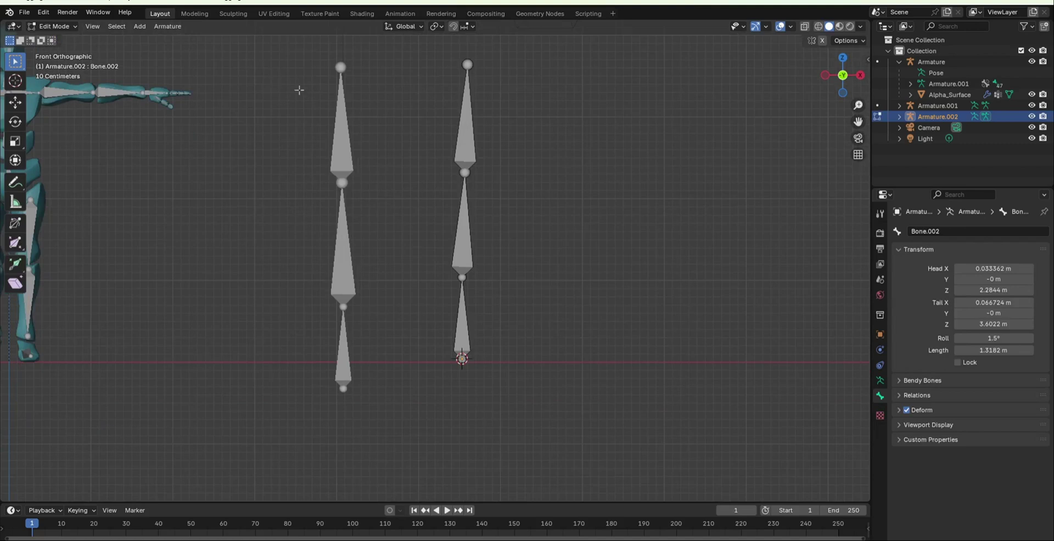
key("Tab")
left_click(346, 153)
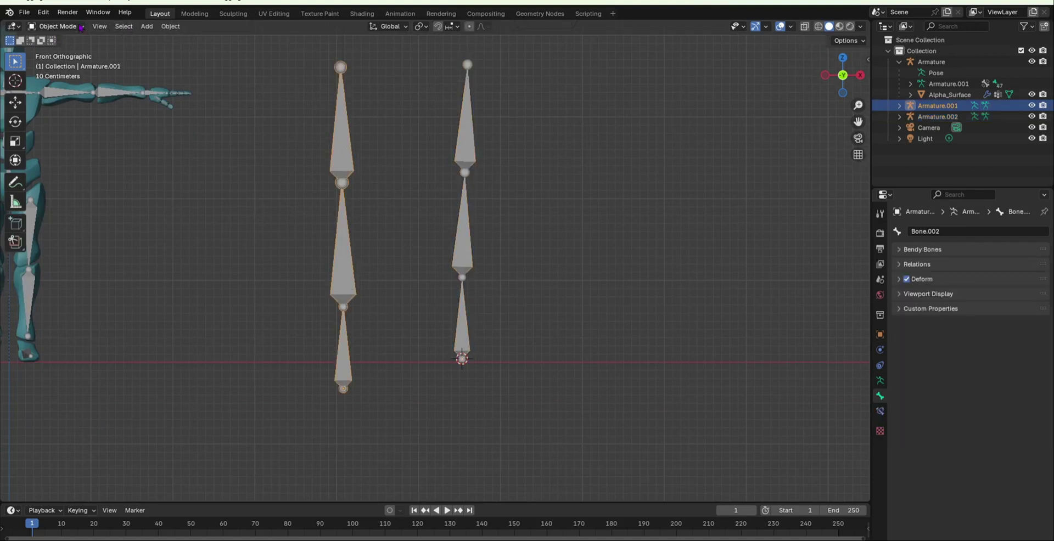
left_click(57, 26)
left_click(61, 64)
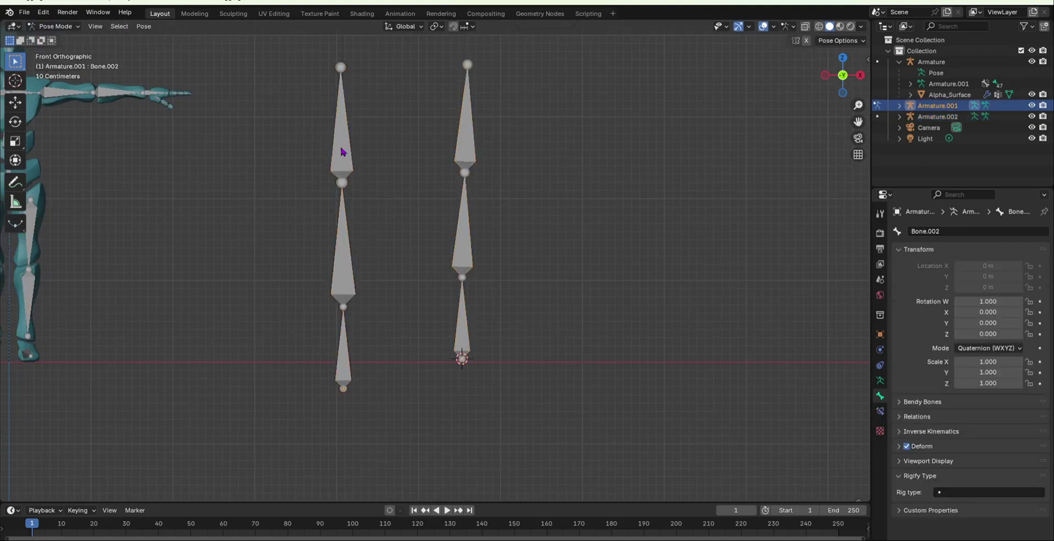
Rotate the chain's base bone toward the character, and rotate its middle bone about 45° in the same direction.
left_click(348, 328)
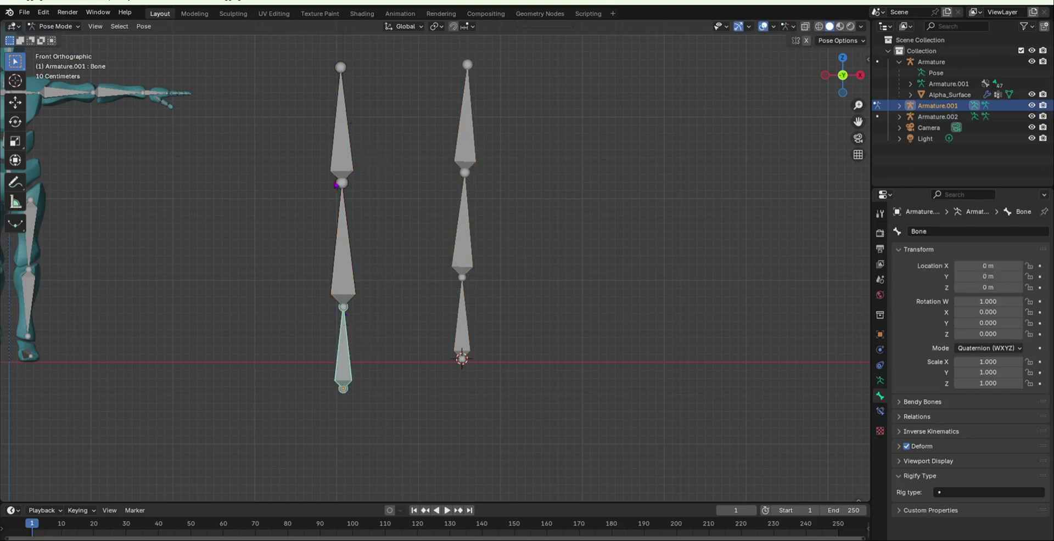
key("r")
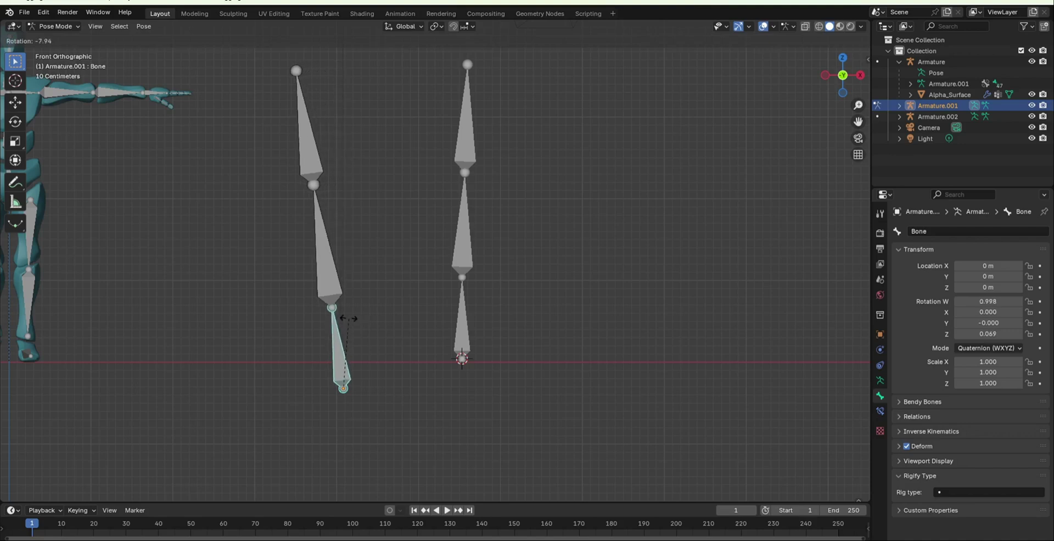
left_click(331, 318)
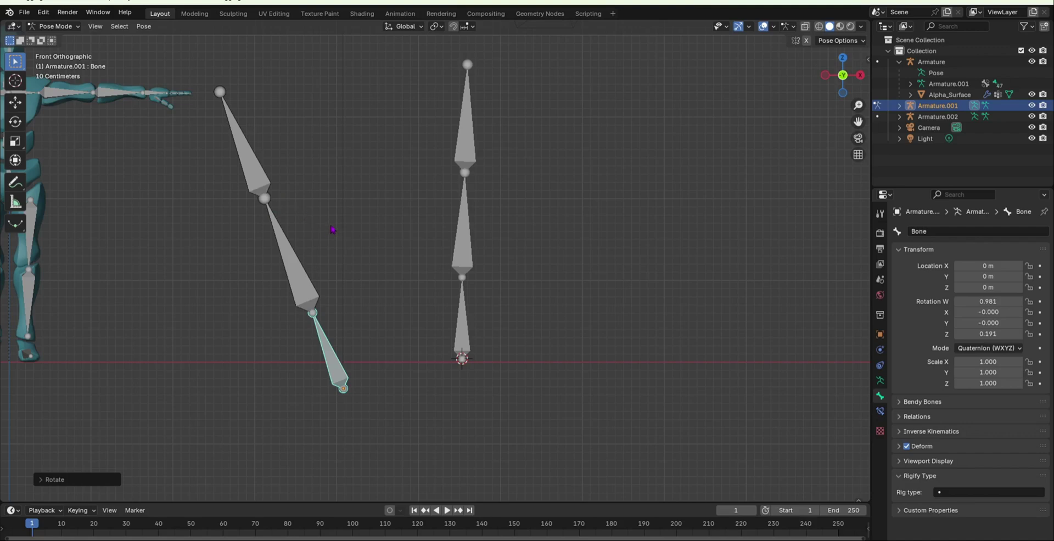
left_click(285, 273)
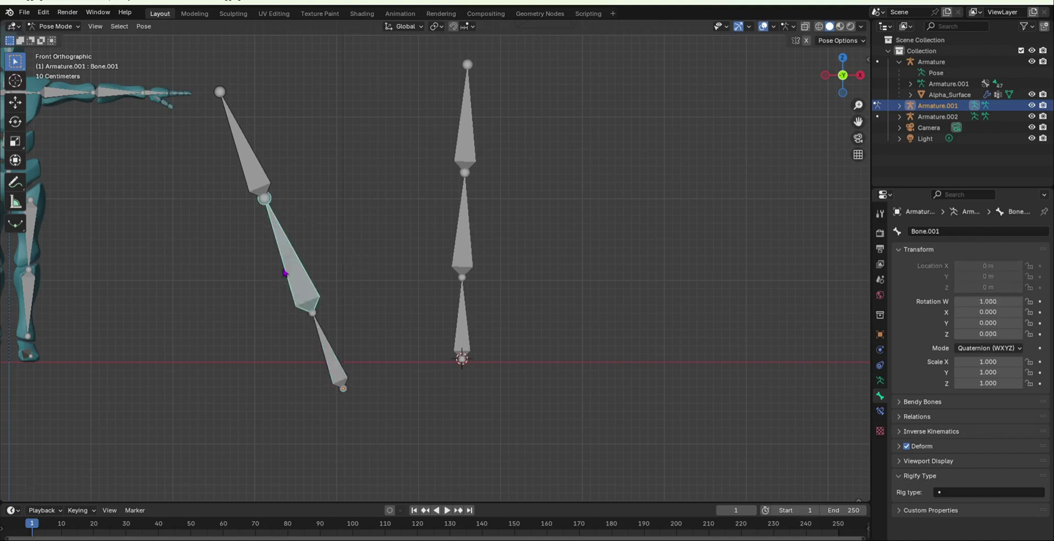
key("r")
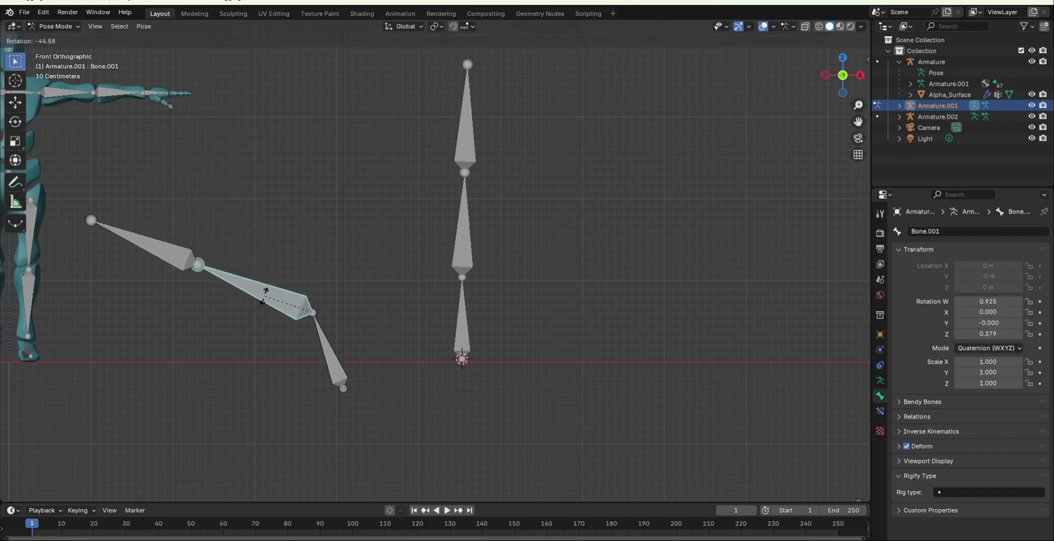
left_click(242, 292)
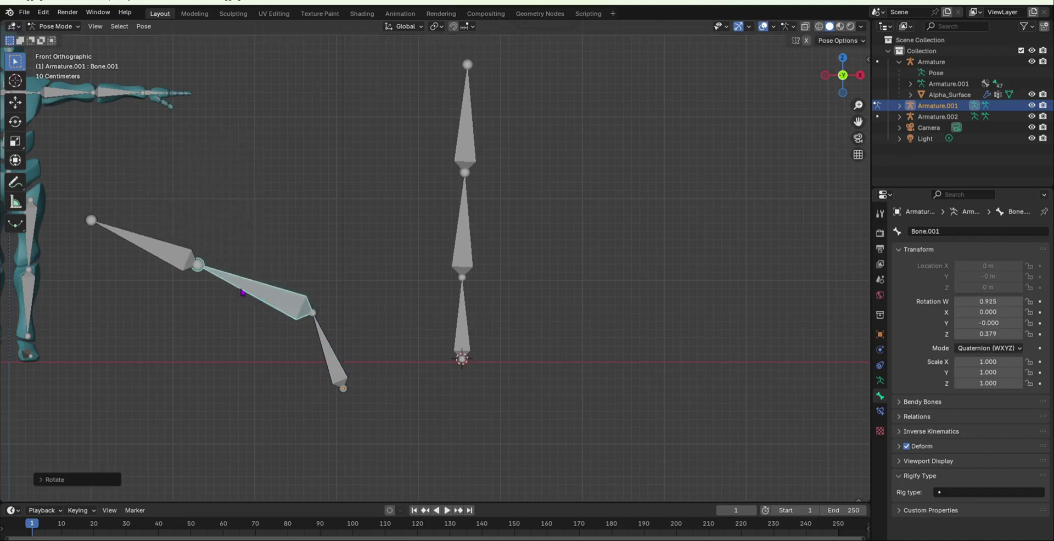
Rotate the chain's tip bone until it points downward, and rotate the middle bone about 13° further in the same direction.
left_click(152, 256)
key("r")
left_click(192, 319)
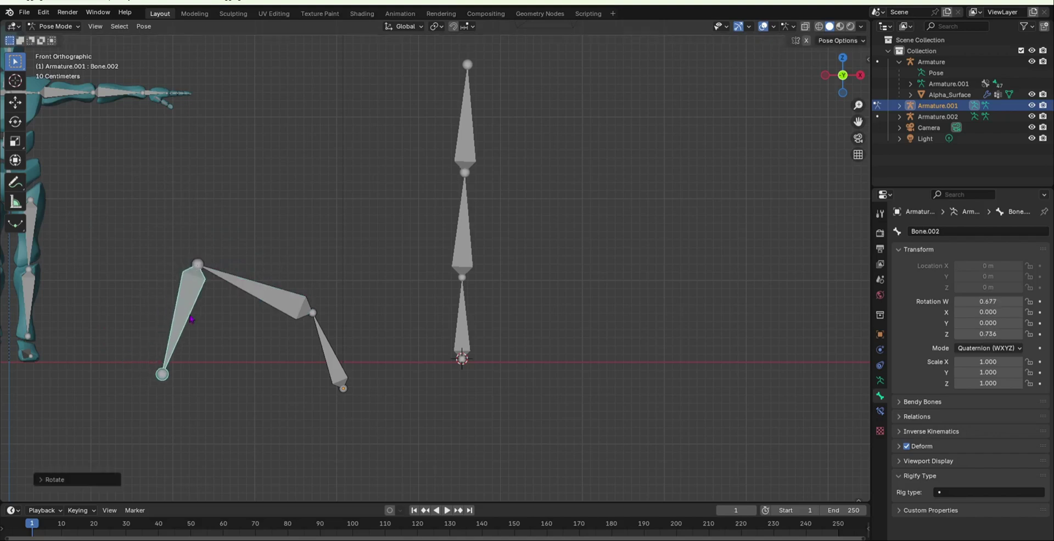
left_click(241, 288)
key("r")
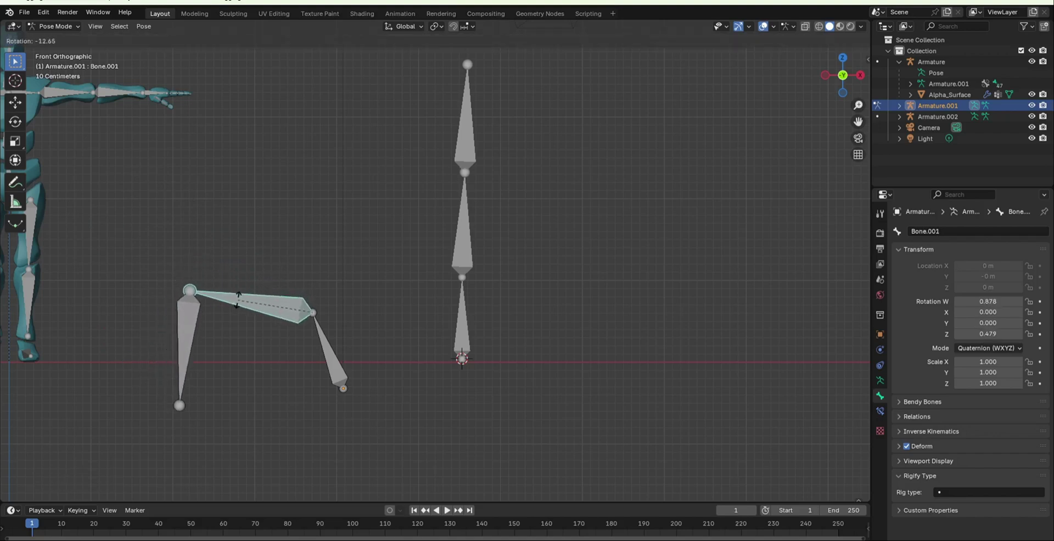
left_click(365, 356)
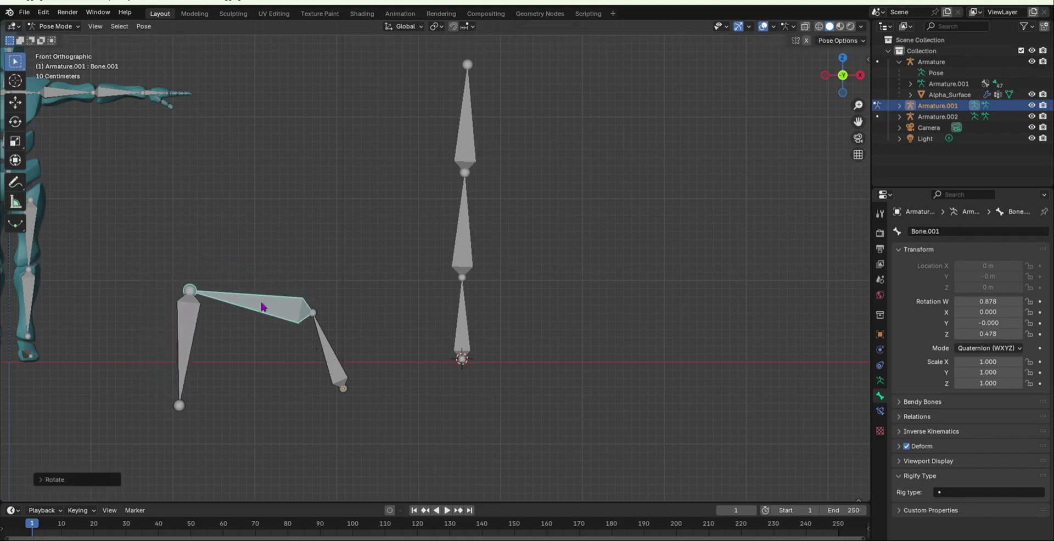
scroll(445, 253, "down", 2)
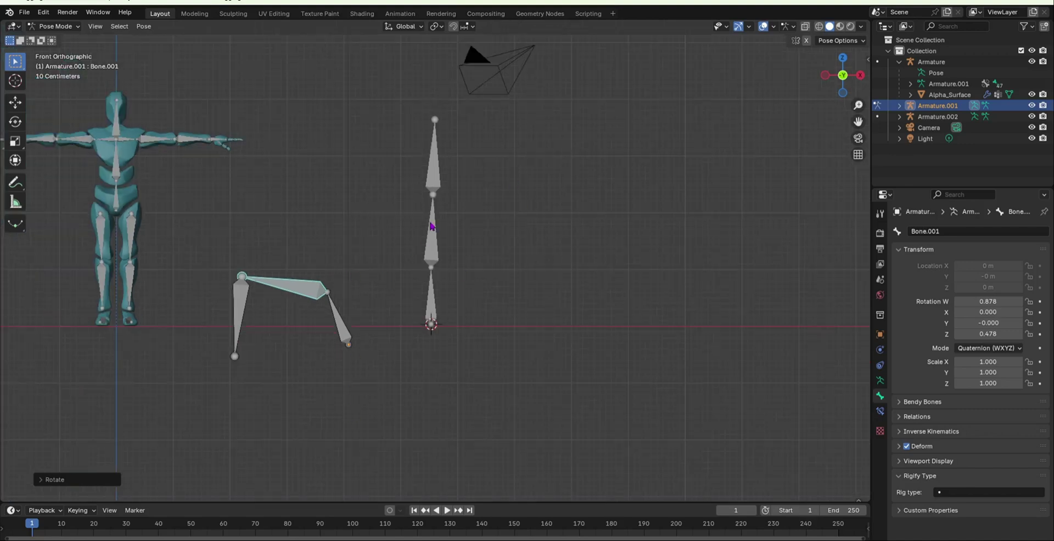
scroll(446, 252, "up", 4)
scroll(403, 263, "down", 4)
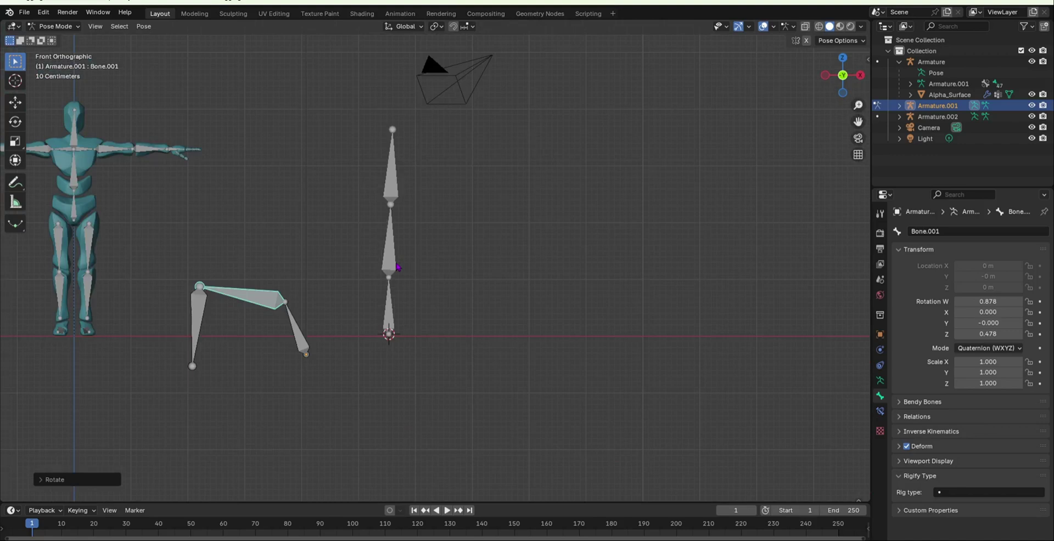
Return to Object Mode, select the upright three-bone armature and open it in Edit Mode.
middle_click_drag(394, 226, 371, 275, "shift")
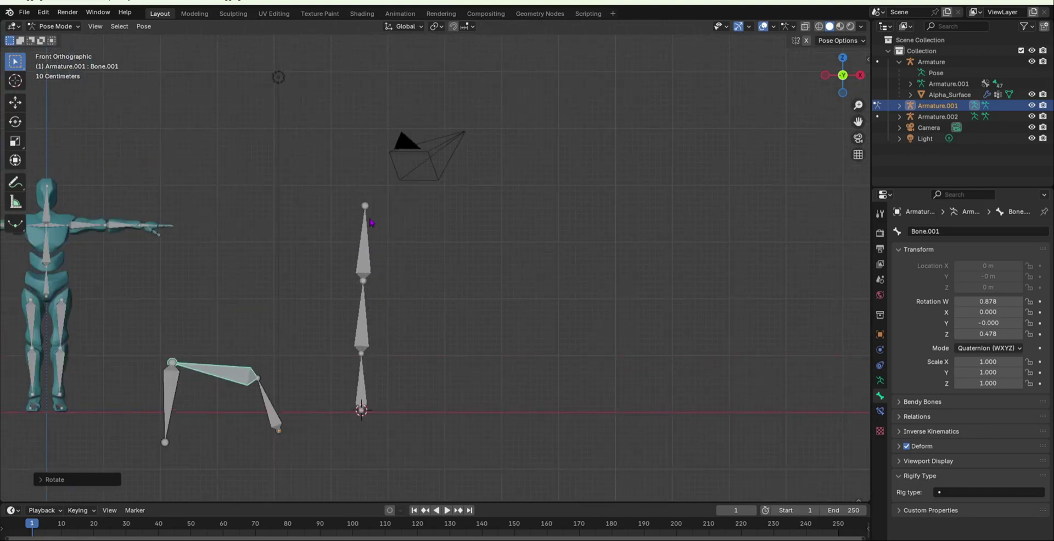
scroll(364, 209, "up", 5)
scroll(368, 231, "down", 6)
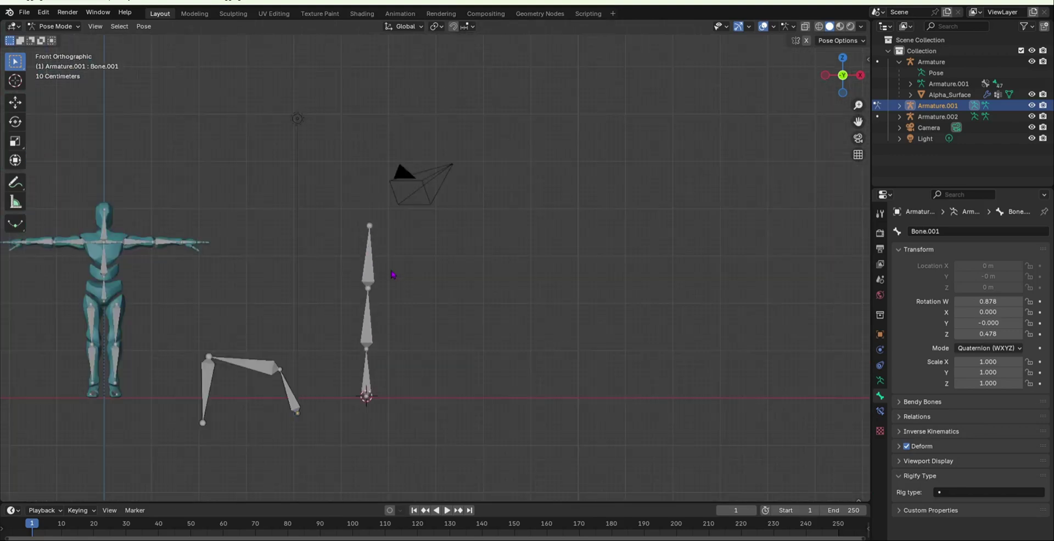
key("Tab")
left_click(54, 26)
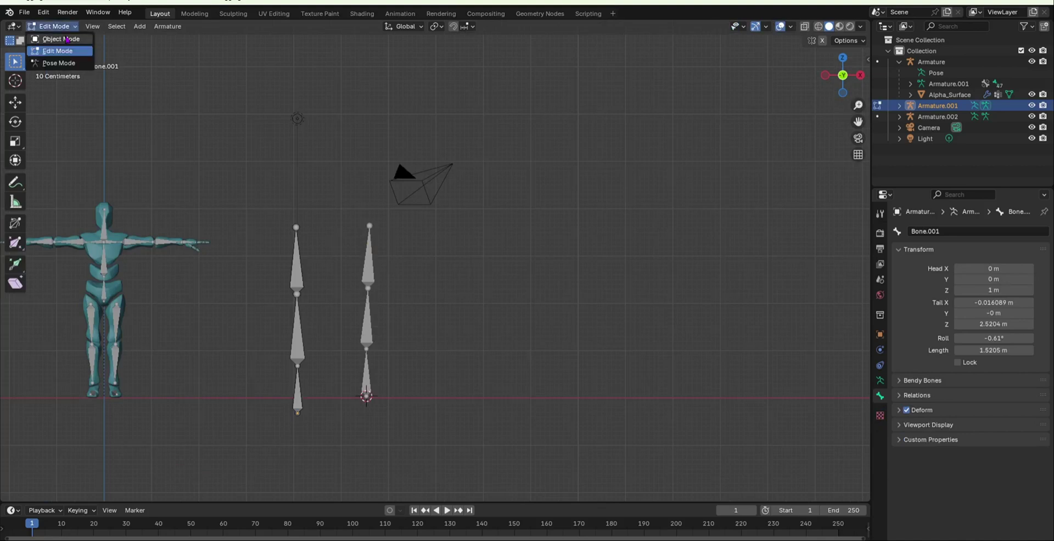
left_click(55, 37)
left_click(362, 259)
key("Tab")
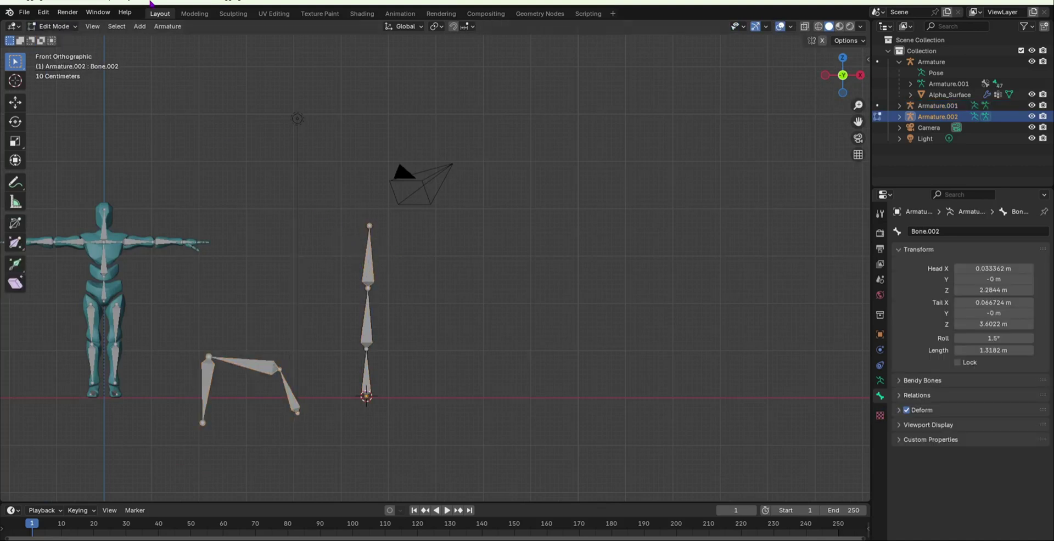
left_click(54, 26)
Extrude a horizontal bone about 1.3 m long from the upright chain's top joint, pointing away from the character, and select it.
key("e")
left_click(447, 225)
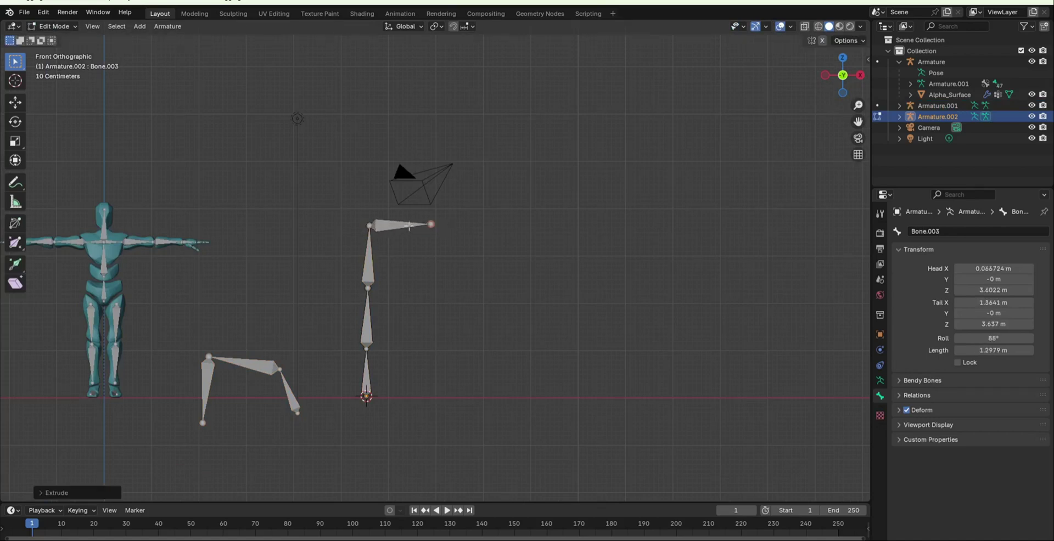
scroll(401, 222, "up", 4)
scroll(377, 183, "down", 5)
scroll(417, 193, "up", 5)
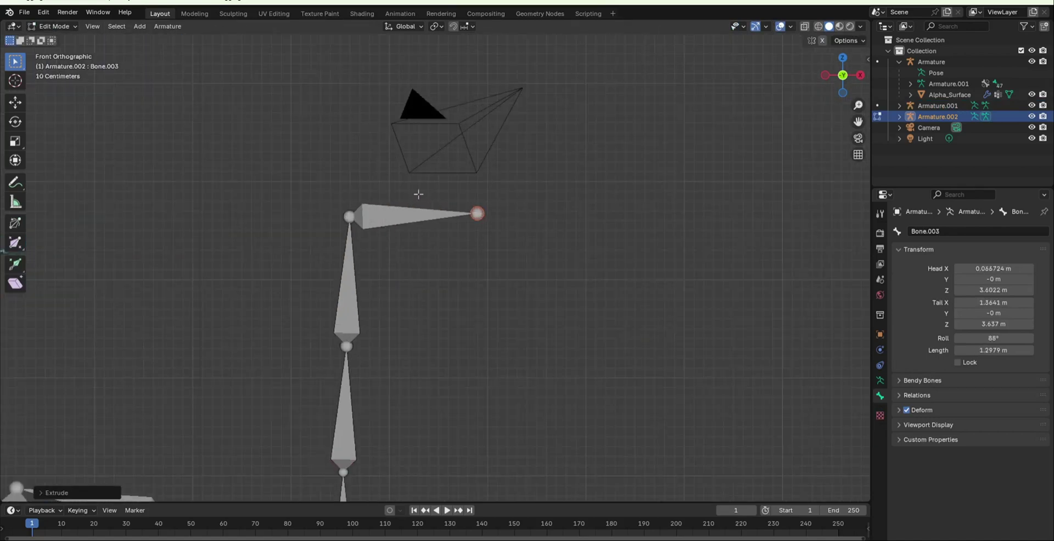
scroll(413, 203, "down", 5)
scroll(413, 203, "up", 5)
scroll(416, 198, "down", 5)
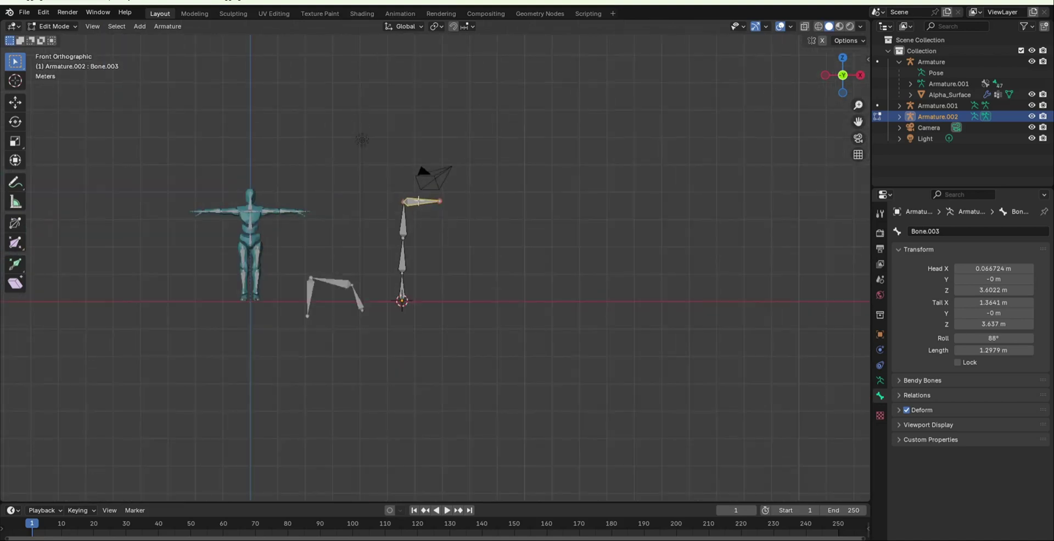
scroll(418, 192, "up", 5)
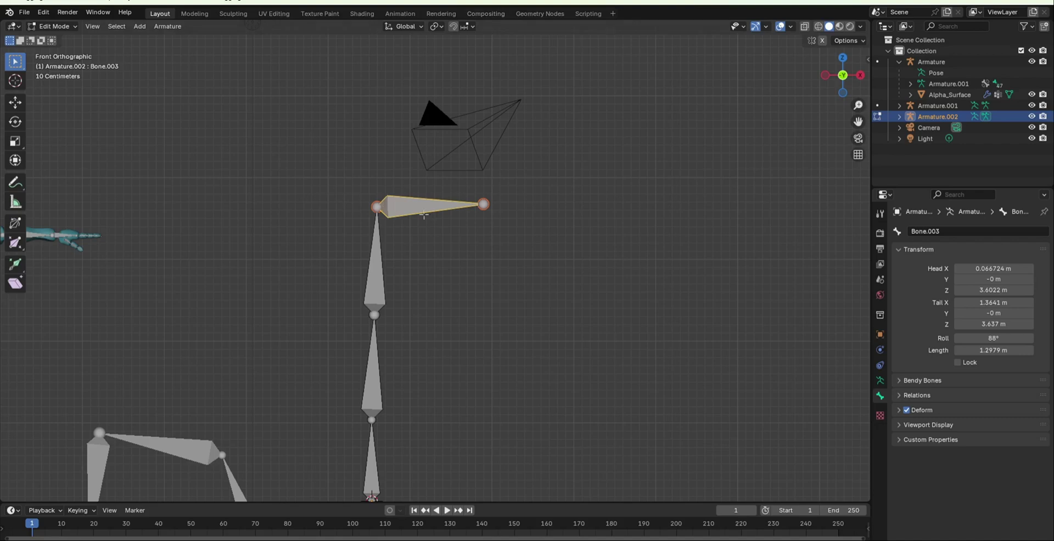
Clear the horizontal bone's parent and try moving the bone away from the chain.
scroll(430, 221, "down", 2)
key("alt+p")
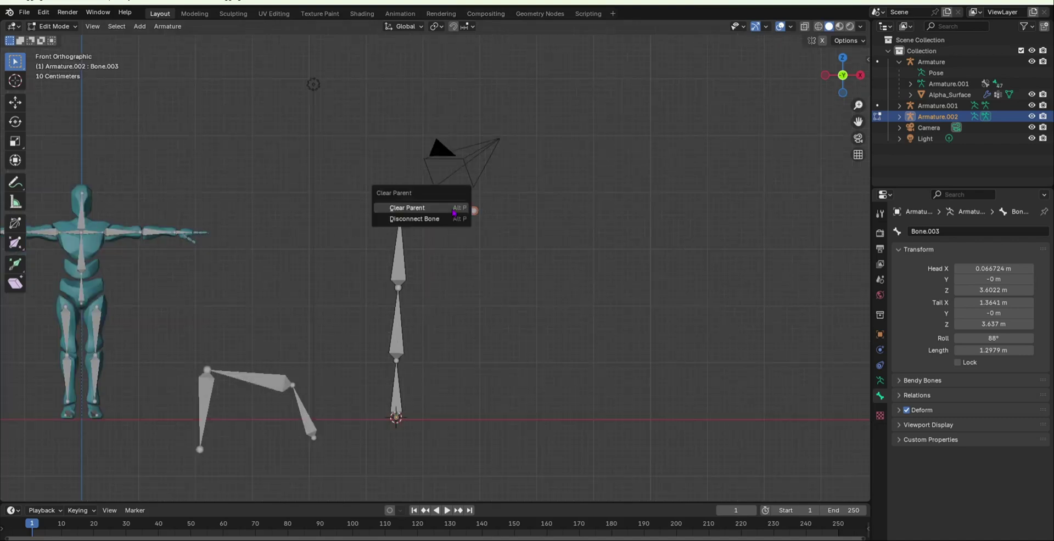
left_click(407, 208)
key("g")
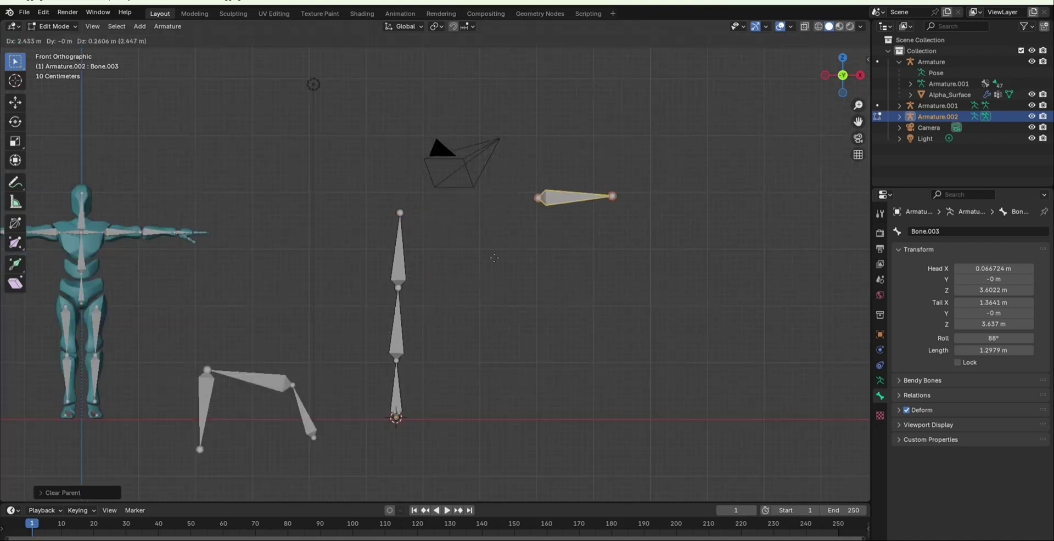
right_click(552, 239)
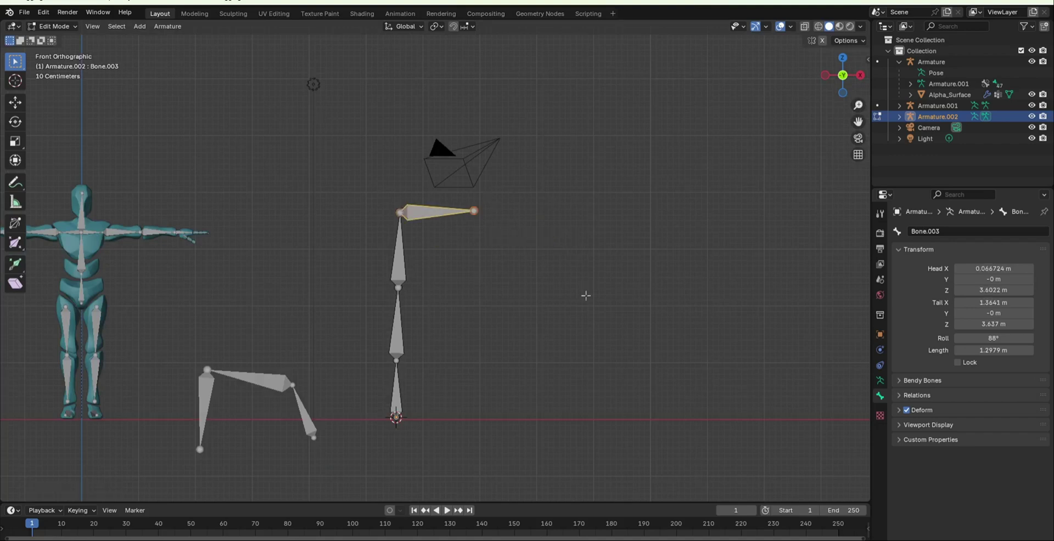
Rename the unparented horizontal bone as DEMOIK.
left_click(936, 231)
type("DEMOIK")
key("Return")
Select the upright chain's uppermost bone, switch to Pose Mode and add an Inverse Kinematics constraint to it.
left_click(398, 256)
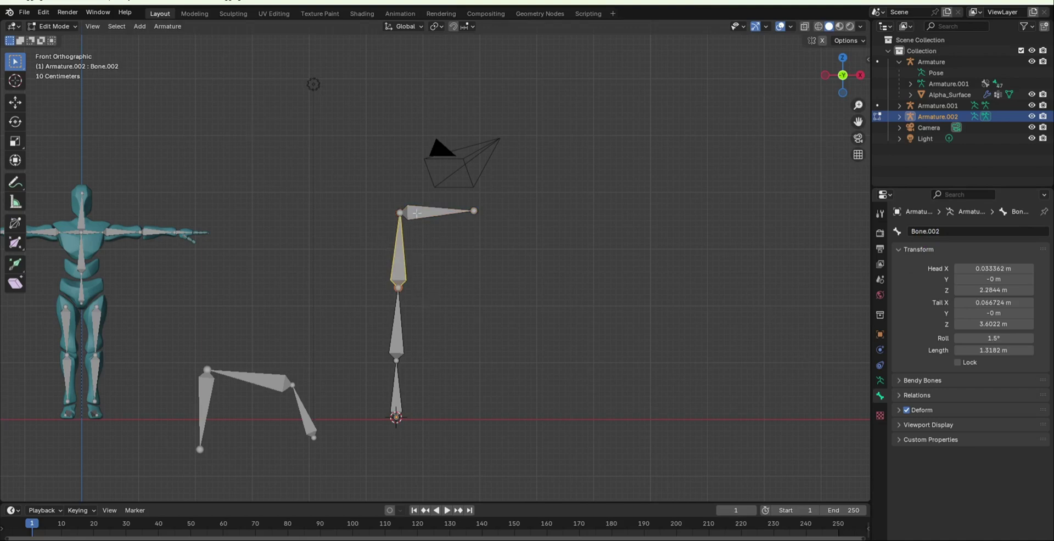
left_click(55, 27)
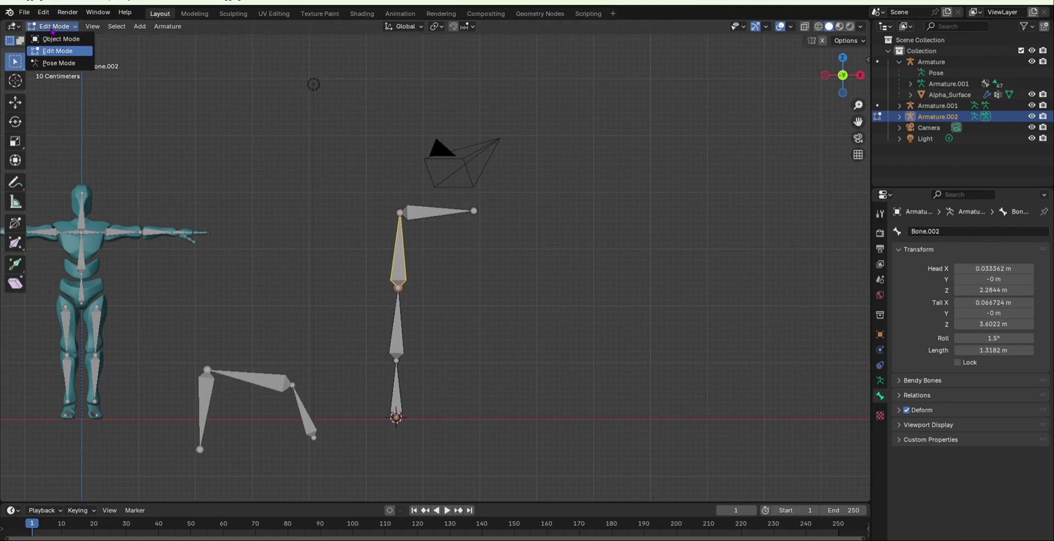
left_click(65, 62)
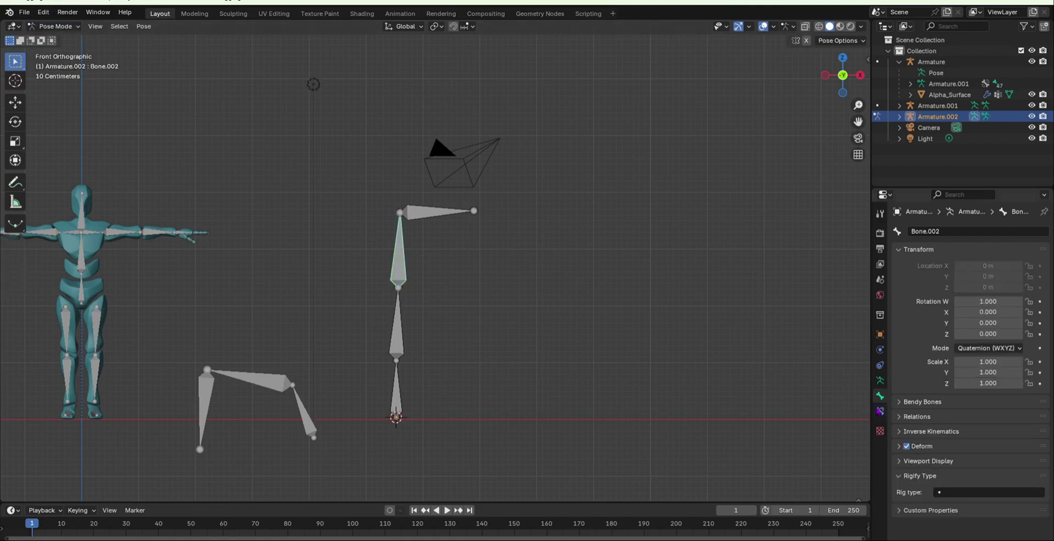
left_click(880, 412)
left_click(960, 231)
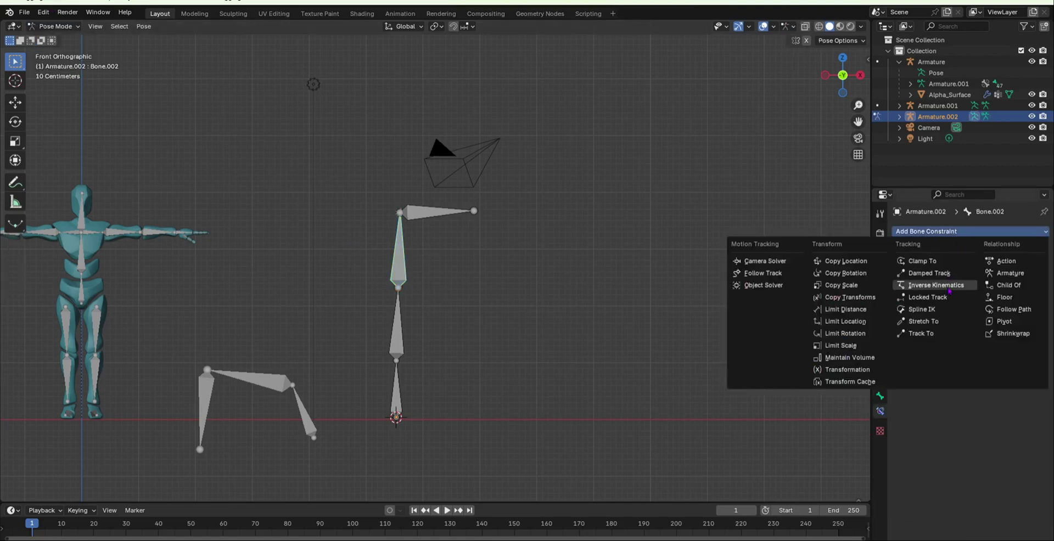
left_click(935, 286)
Set the IK constraint's target to Armature.002, its bone to DEMOIK and its chain length to 3.
left_click(982, 267)
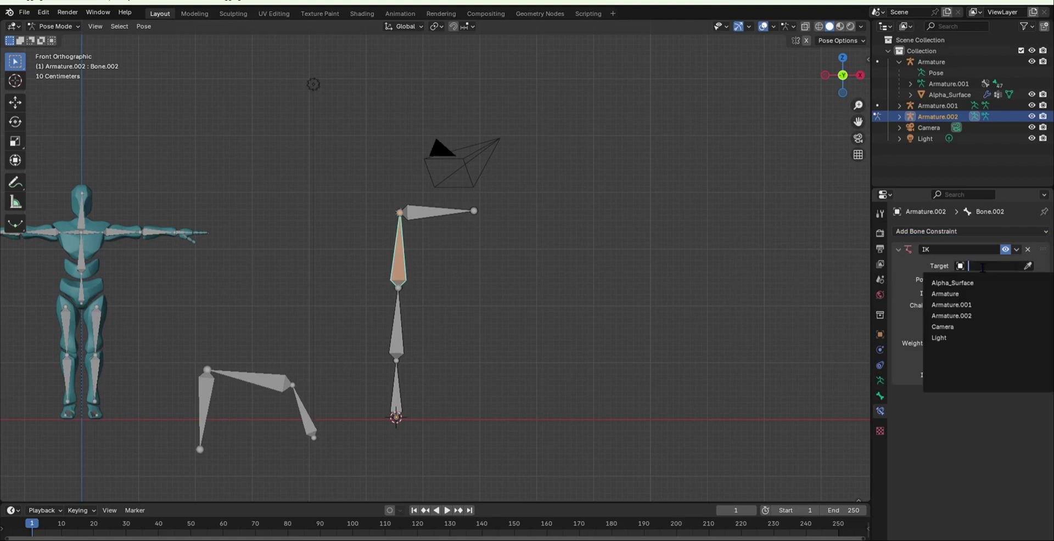
left_click(980, 315)
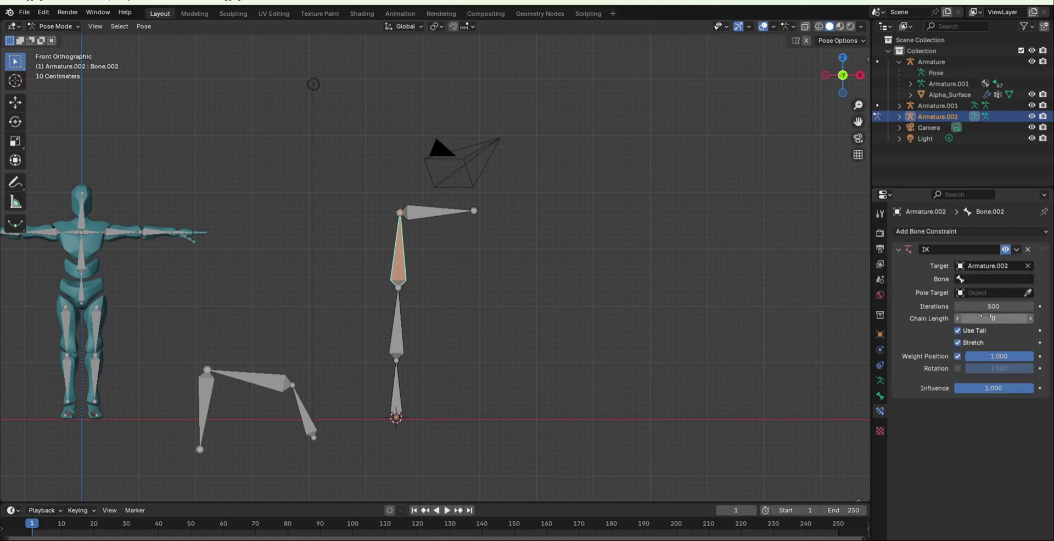
left_click(988, 278)
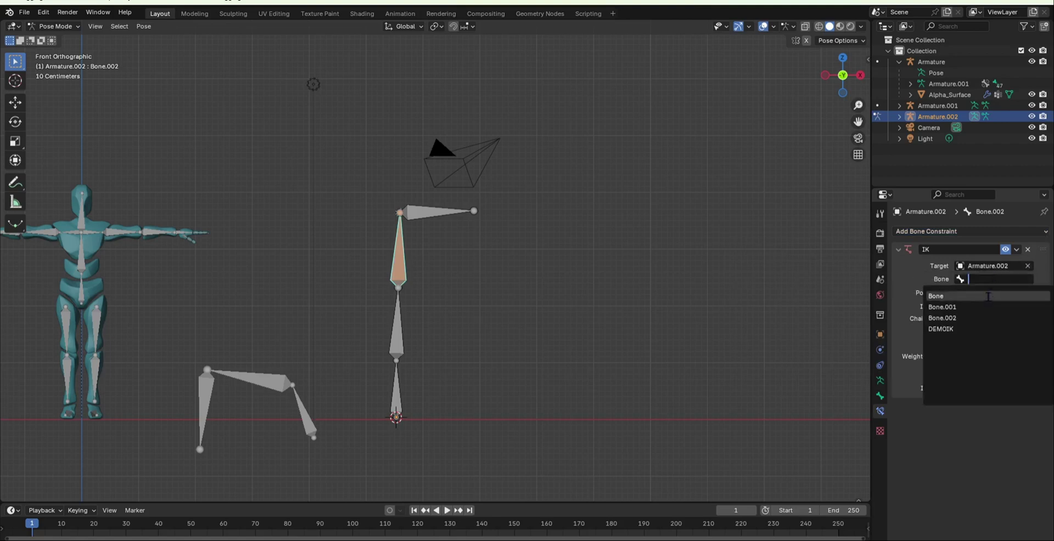
left_click(982, 328)
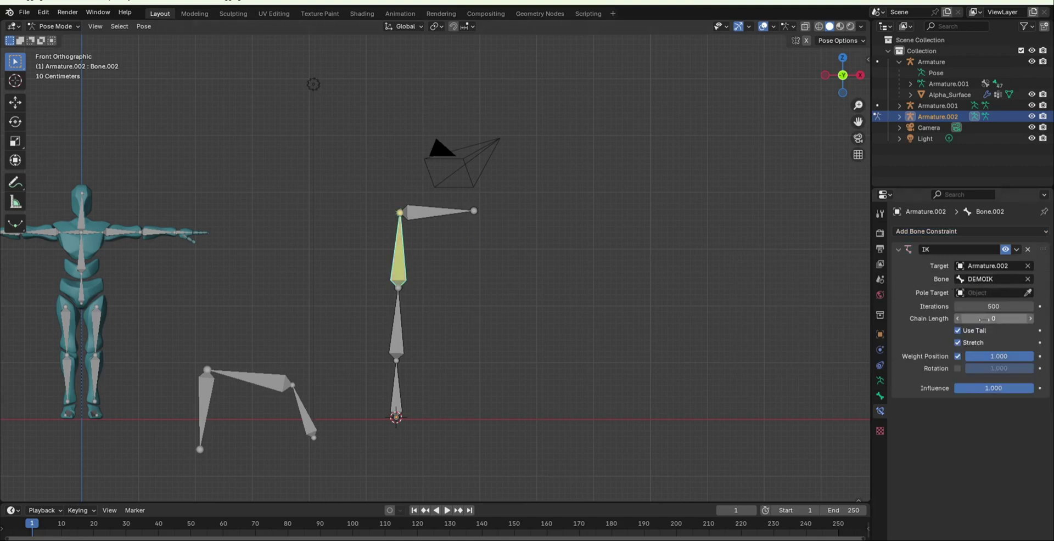
left_click(993, 318)
type("3")
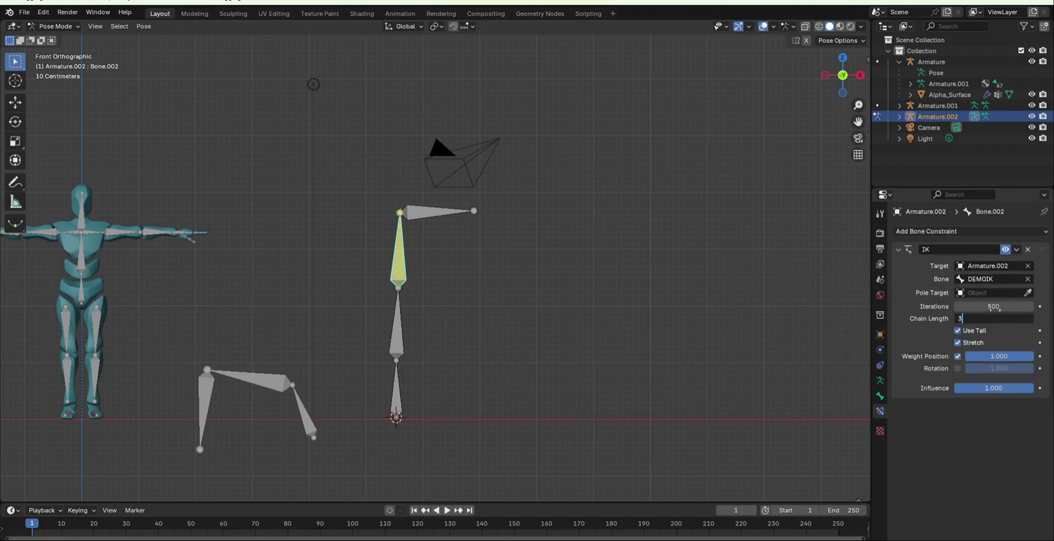
key("Return")
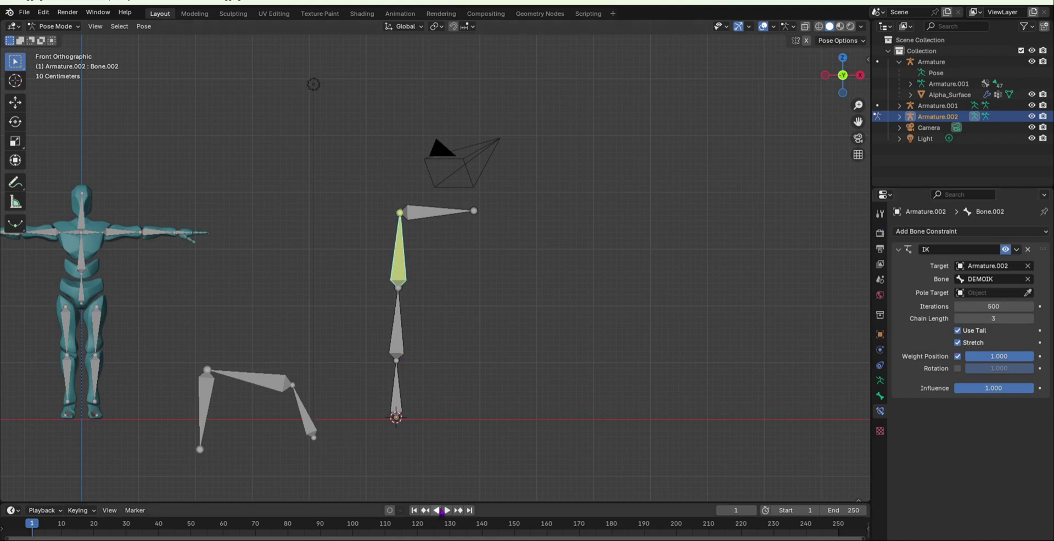
Move the DEMOIK control bone about 1.6 m toward the character and about 4.2 m down to bend the chain.
left_click(439, 213)
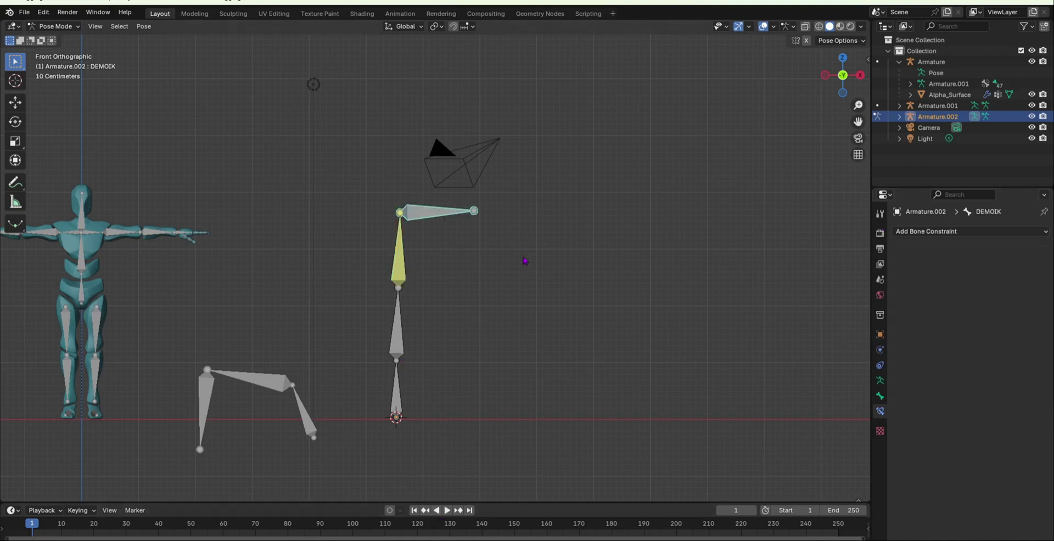
key("g")
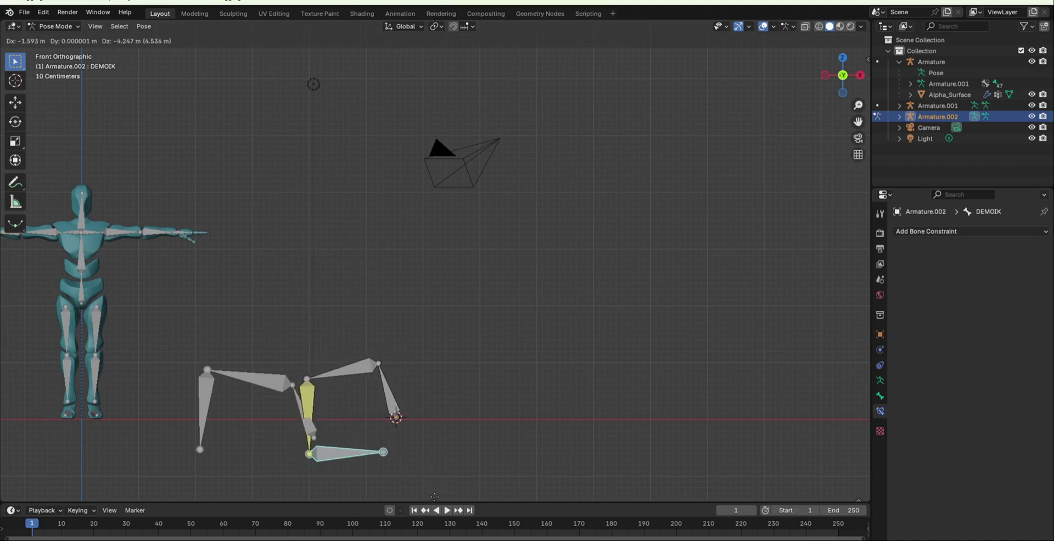
left_click(436, 502)
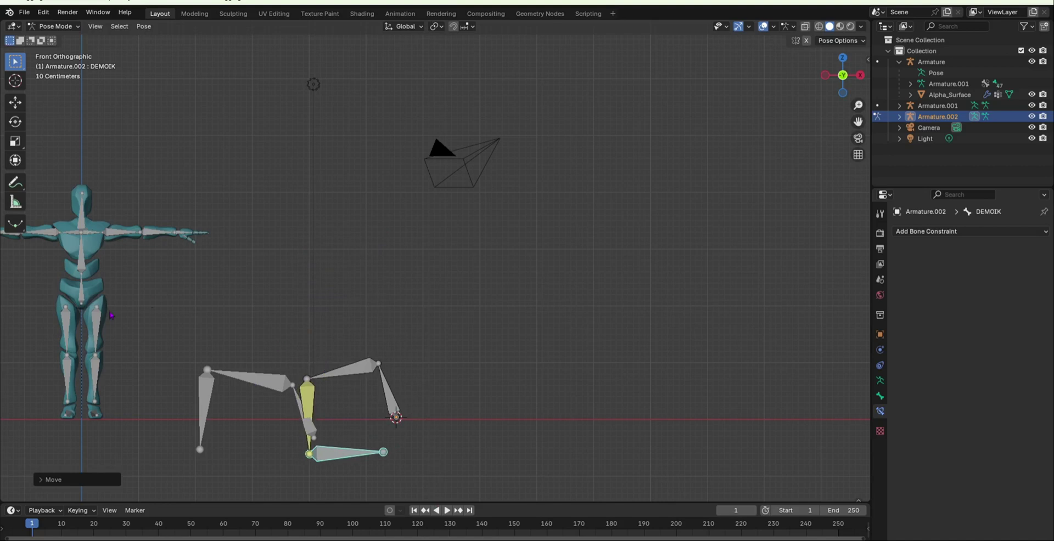
Switch to Object Mode and delete both three-bone demonstration armatures beside the character.
key("Tab")
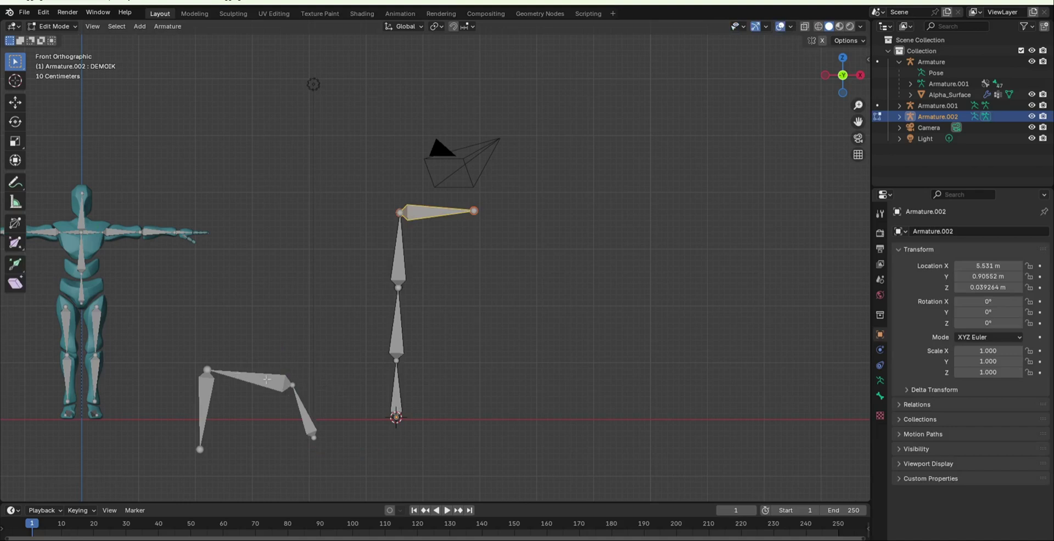
left_click(55, 26)
left_click(66, 34)
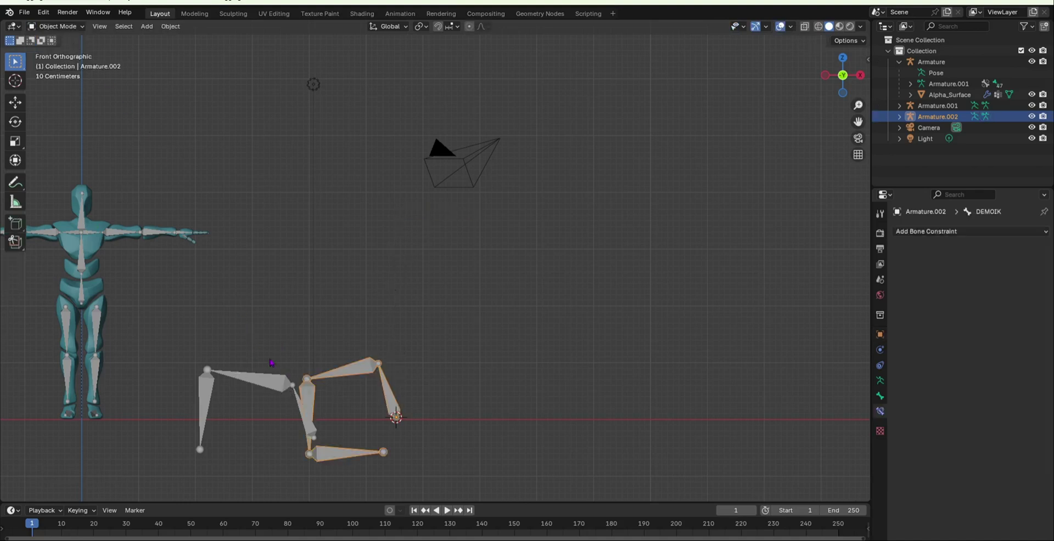
key("x")
left_click(274, 400)
left_click(268, 387)
key("x")
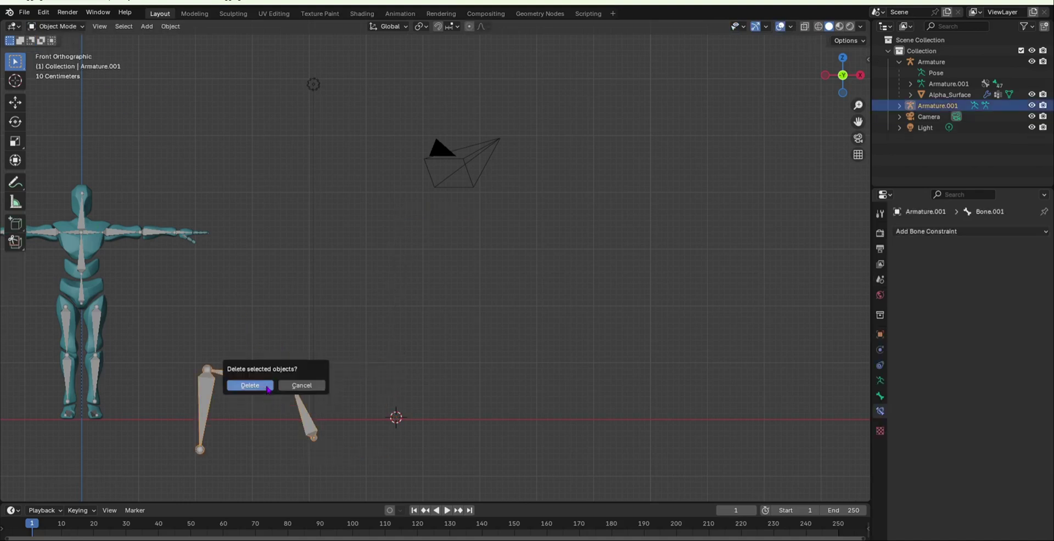
left_click(260, 384)
Select the character's armature and open it in Edit Mode.
scroll(187, 284, "up", 4)
middle_click_drag(176, 236, 251, 306)
scroll(179, 360, "up", 3)
left_click(179, 351)
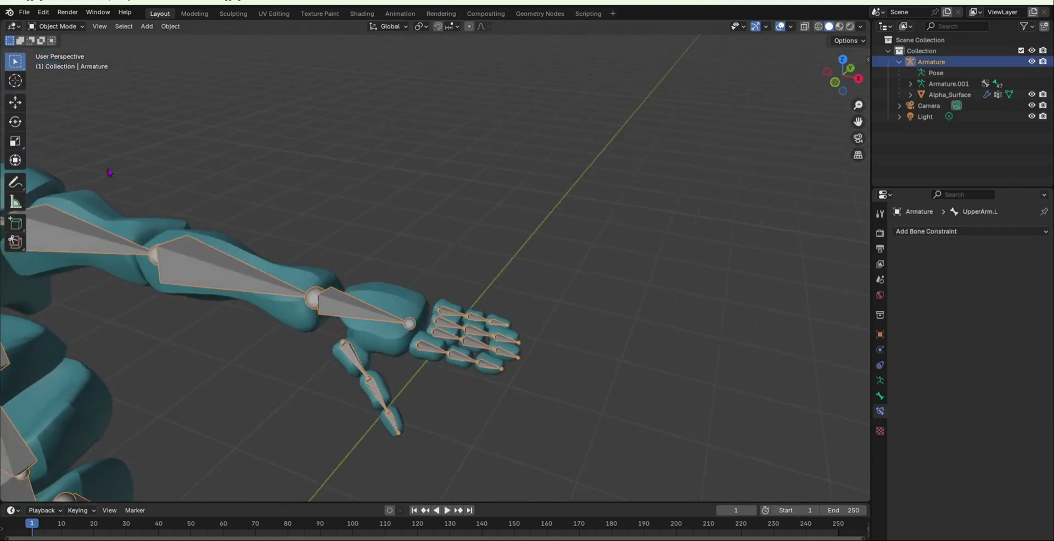
left_click(67, 27)
left_click(66, 51)
Extrude a bone about 0.52 m long from the left forearm bone's wrist joint, straight behind the character in top view.
left_click(316, 291)
middle_click_drag(316, 291, 306, 312)
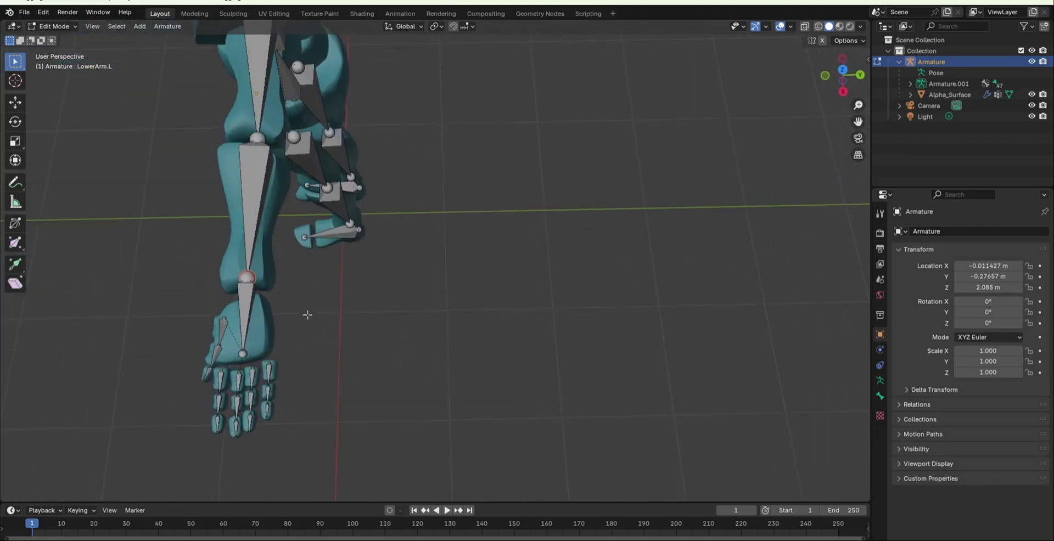
key("KP_7")
key("e")
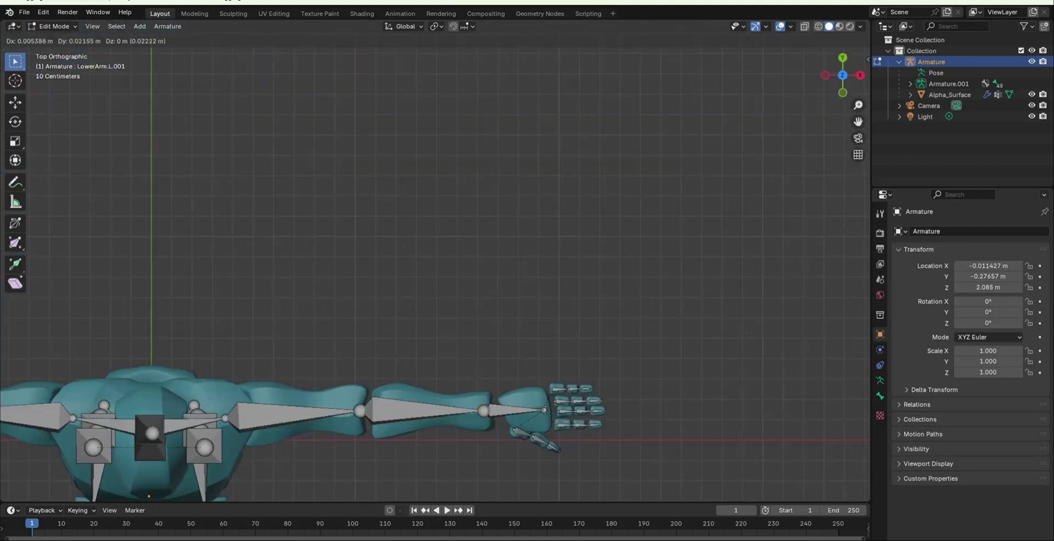
left_click(542, 326)
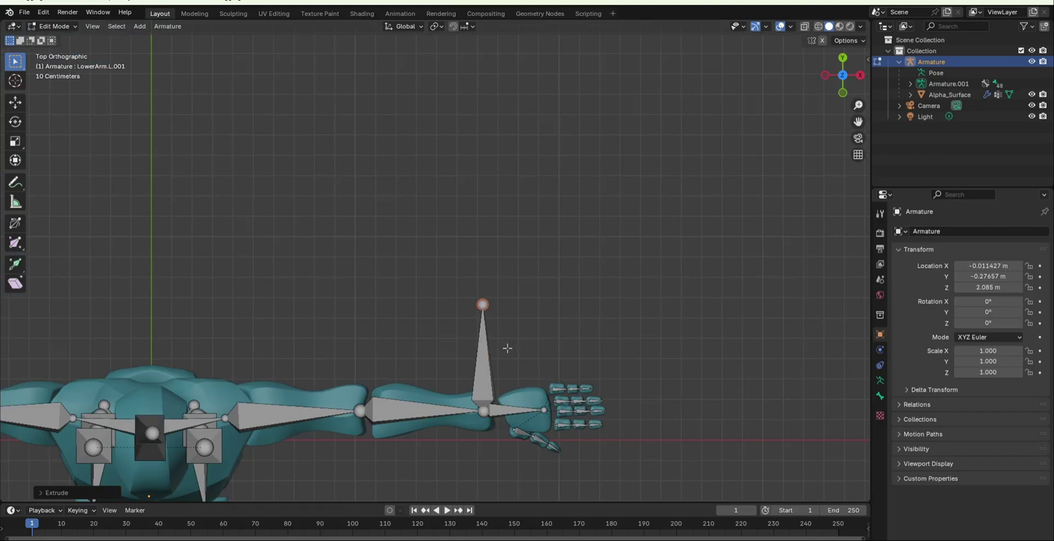
Rename the bone extruded from the left wrist as HandIK.L.
middle_click_drag(563, 315, 879, 227, "shift")
middle_click_drag(403, 292, 137, 286, "shift")
middle_click_drag(523, 212, 453, 263, "shift")
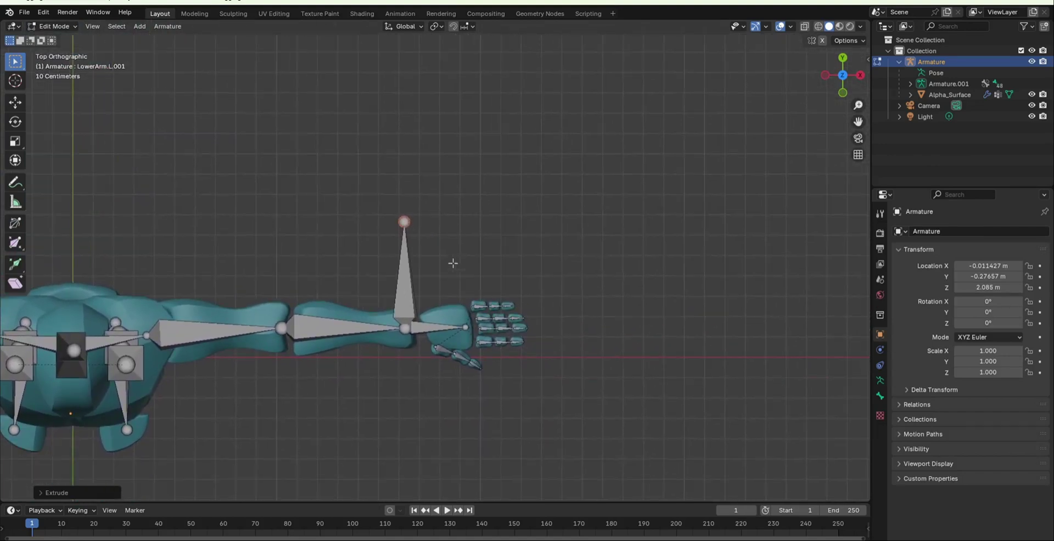
scroll(387, 279, "up", 2)
scroll(414, 259, "down", 2)
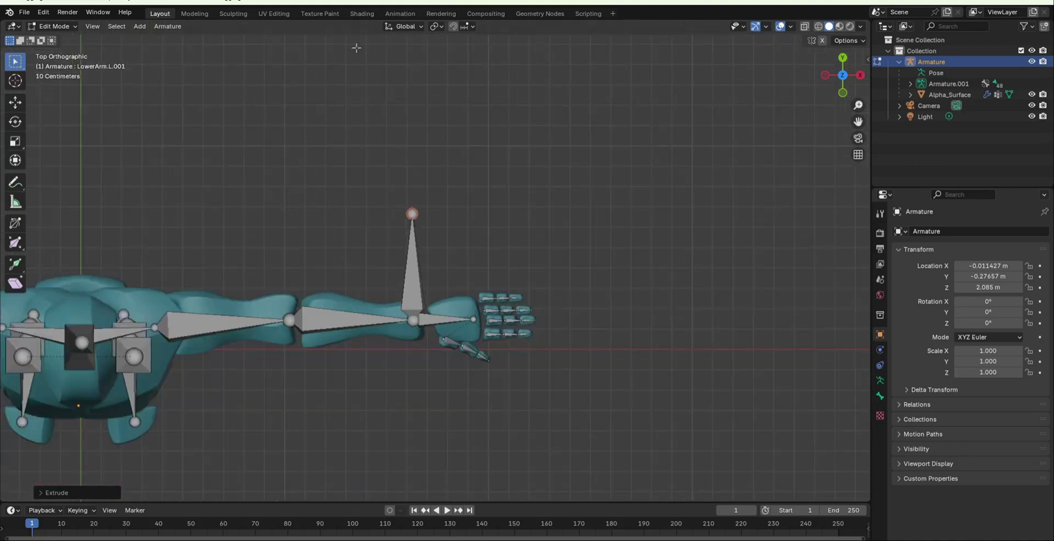
left_click(417, 278)
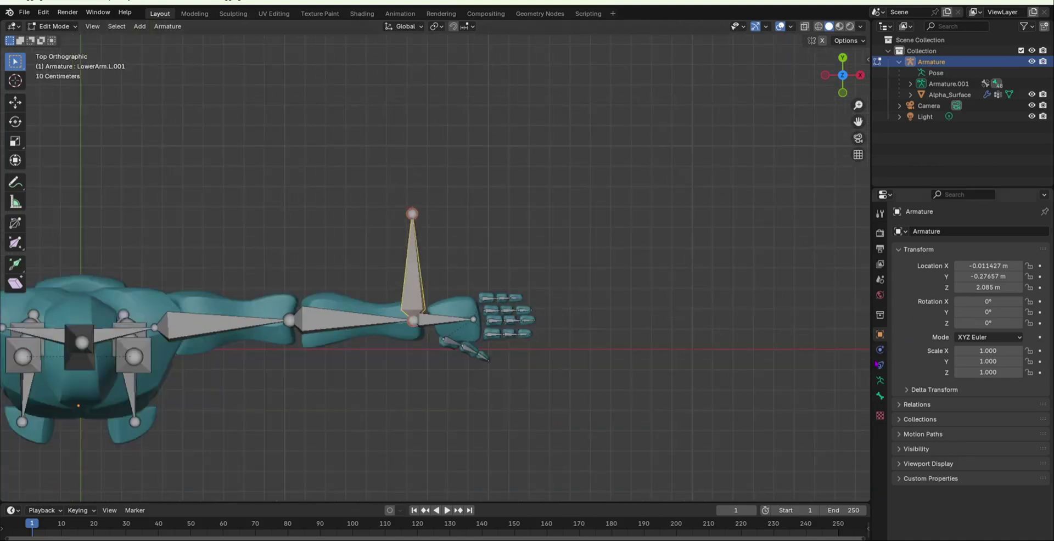
left_click(880, 396)
left_click(935, 231)
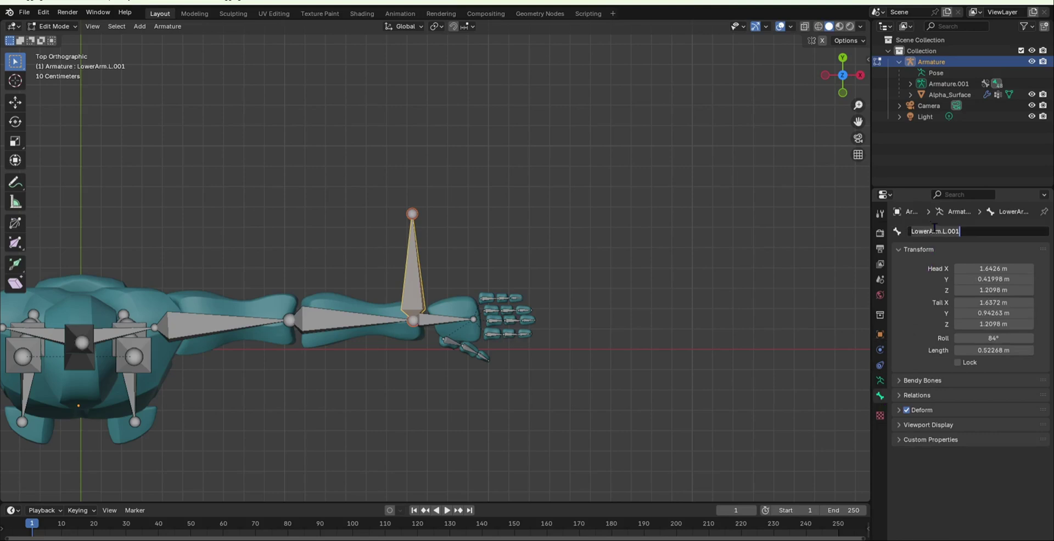
type("HAnd")
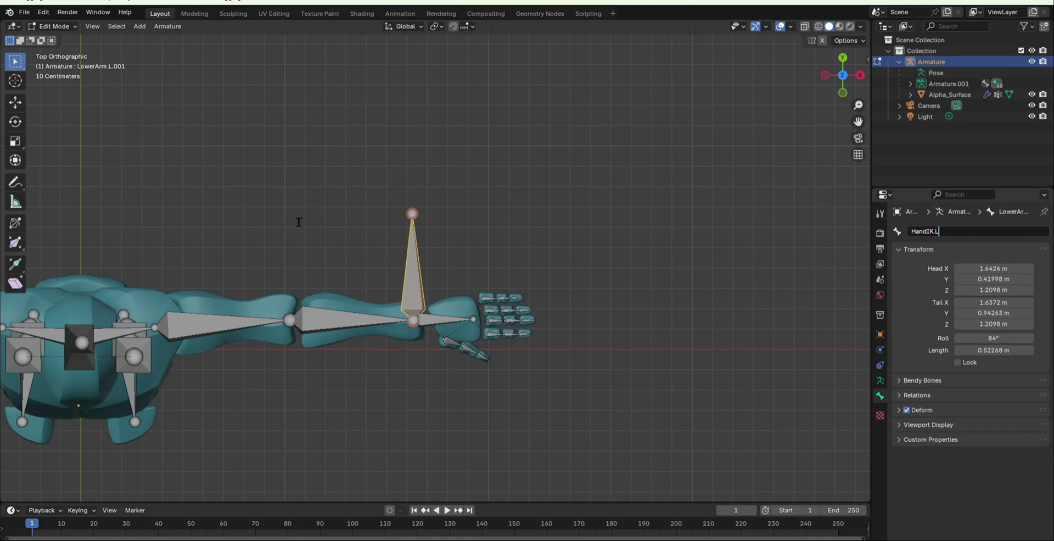
key("Return")
Clear the parent of the HandIK.L bone to detach it from the left forearm bone.
middle_click_drag(299, 222, 660, 161)
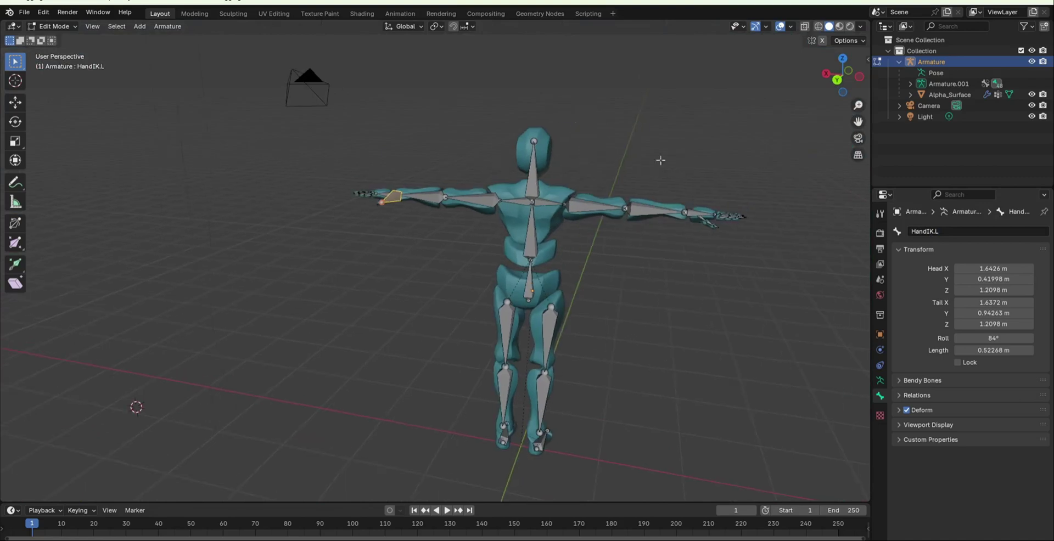
scroll(550, 325, "down", 6)
middle_click_drag(551, 325, 742, 320)
scroll(560, 320, "up", 7)
scroll(525, 129, "down", 7)
scroll(475, 291, "up", 6)
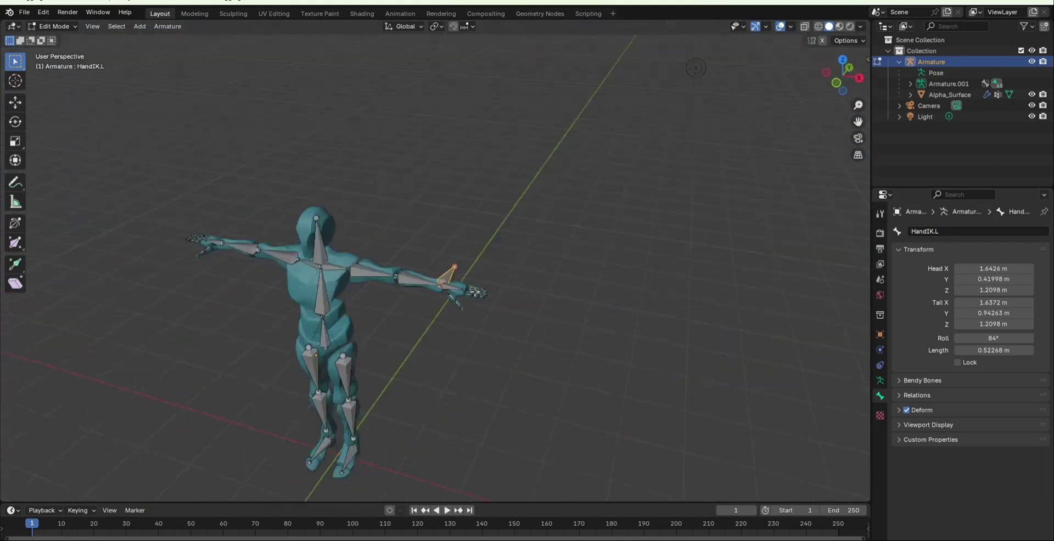
middle_click_drag(386, 339, 416, 360)
scroll(402, 309, "up", 4)
scroll(428, 309, "up", 2)
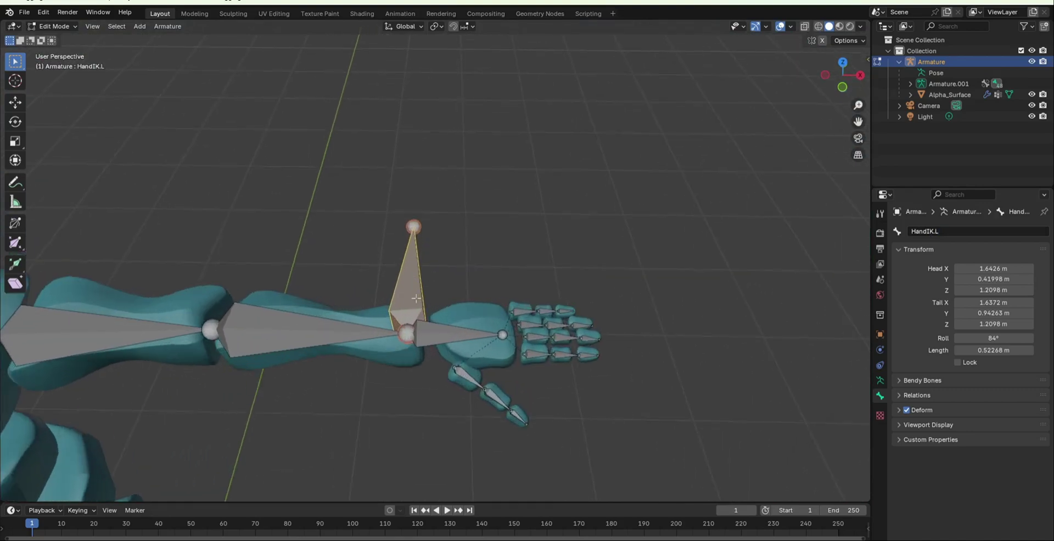
key("alt+p")
left_click(384, 299)
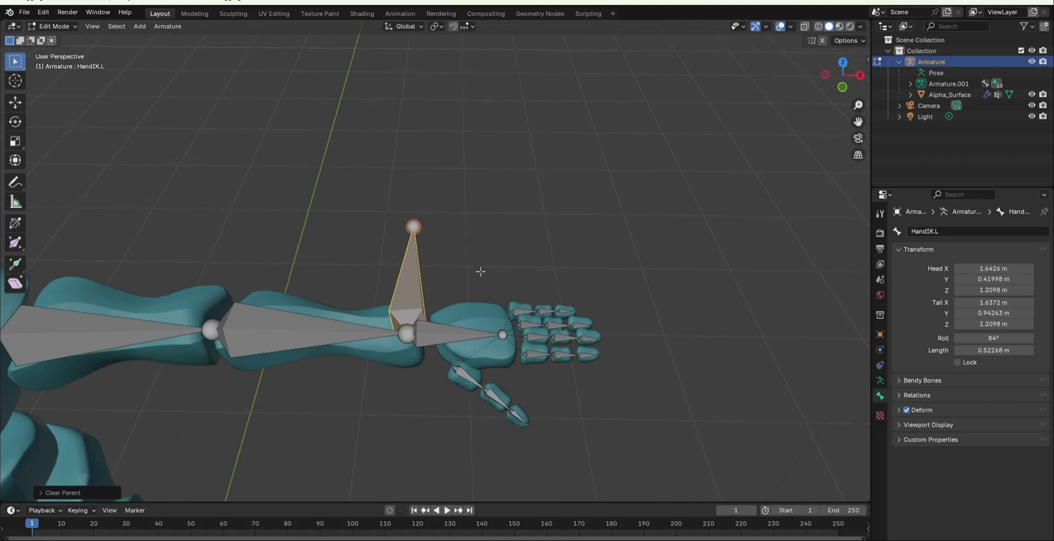
Test-move the HandIK.L bone away from the wrist and undo the move.
middle_click_drag(481, 271, 487, 283)
key("g")
left_click(582, 277)
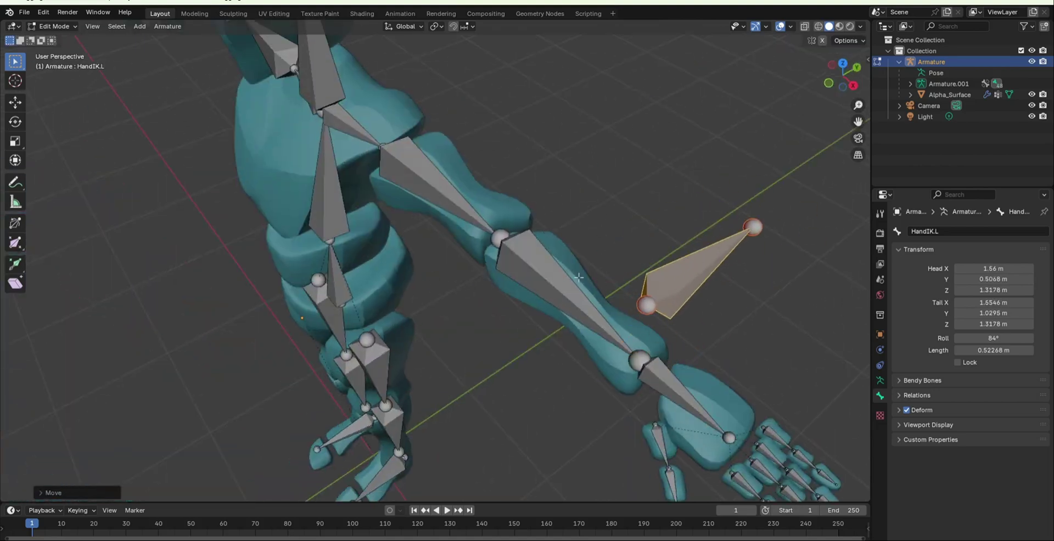
key("ctrl+z")
middle_click_drag(565, 293, 629, 294)
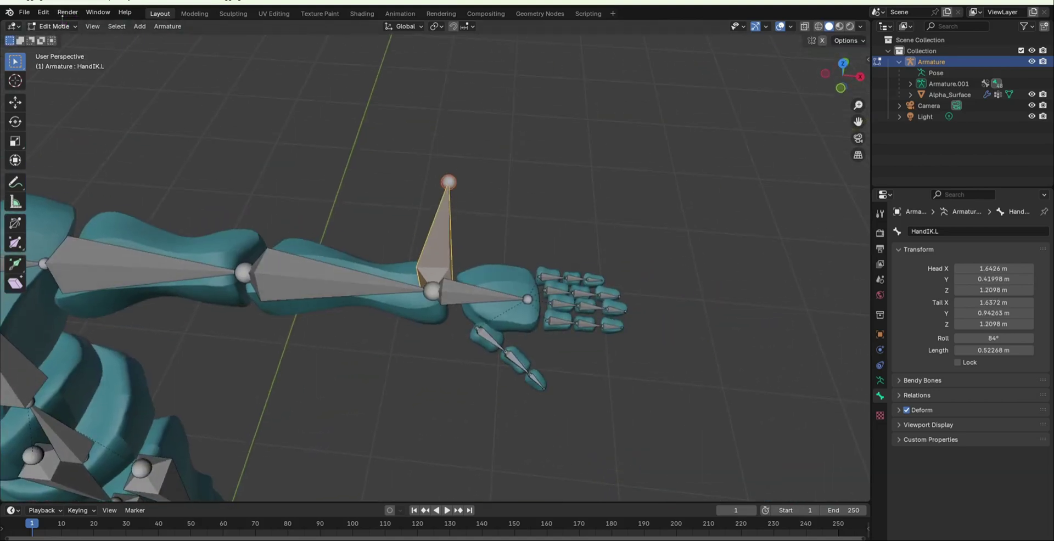
Switch the armature to Pose Mode and add an Inverse Kinematics constraint to the left forearm bone LowerArm.L.
left_click(50, 27)
left_click(55, 66)
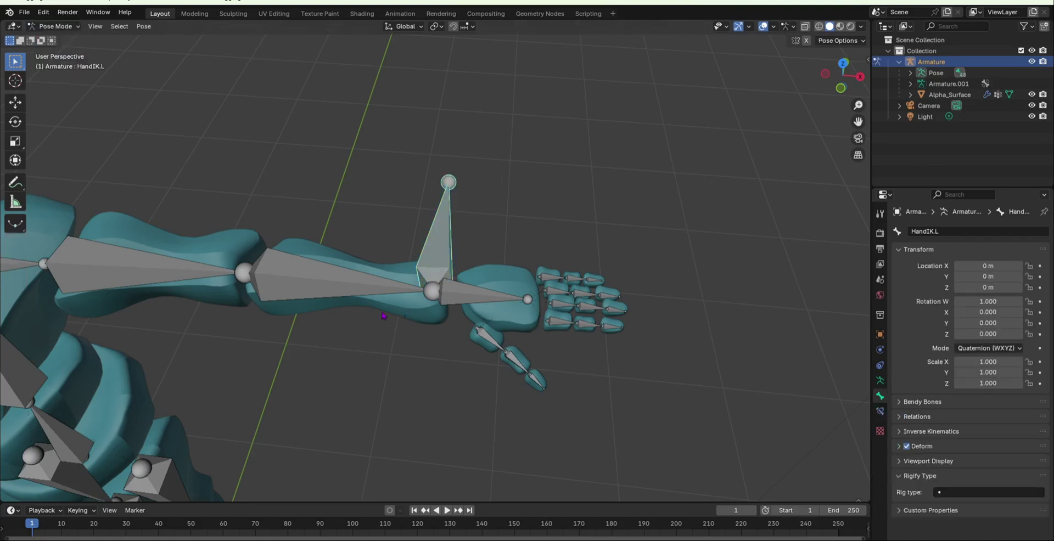
left_click(347, 303)
scroll(309, 281, "down", 3)
scroll(308, 281, "up", 2)
scroll(310, 285, "down", 3)
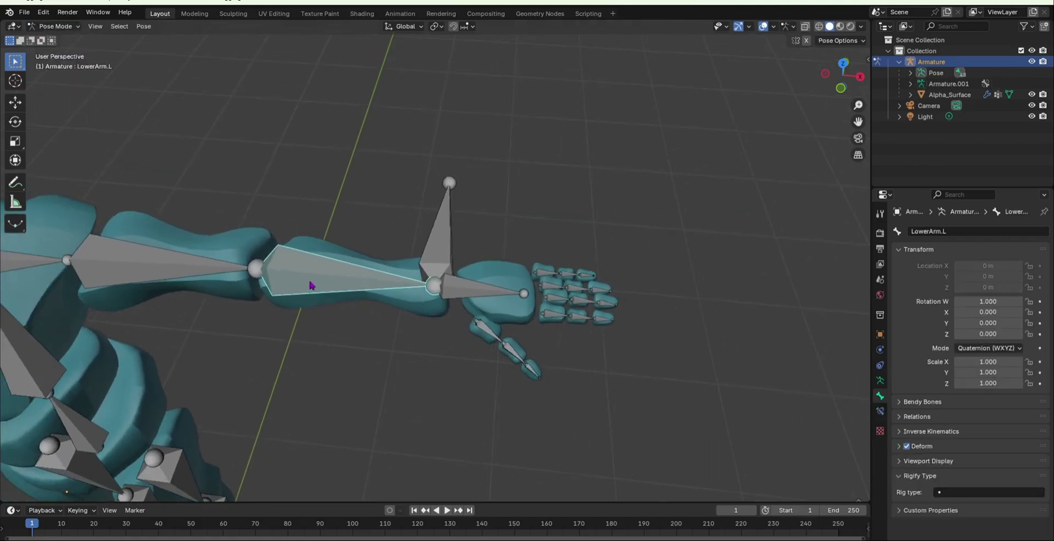
scroll(314, 281, "up", 3)
scroll(344, 287, "down", 1)
middle_click_drag(345, 287, 287, 335, "shift")
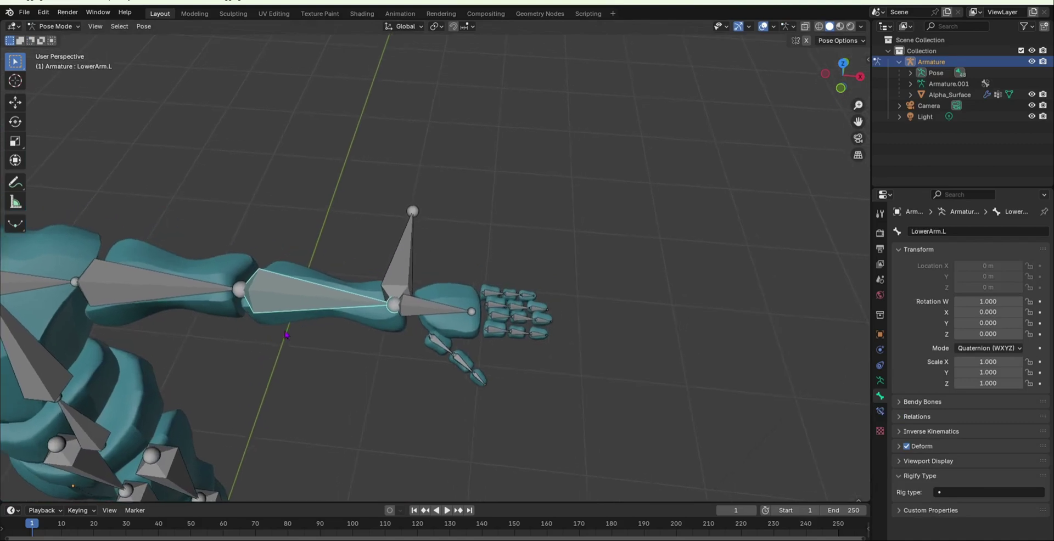
left_click(880, 411)
left_click(933, 231)
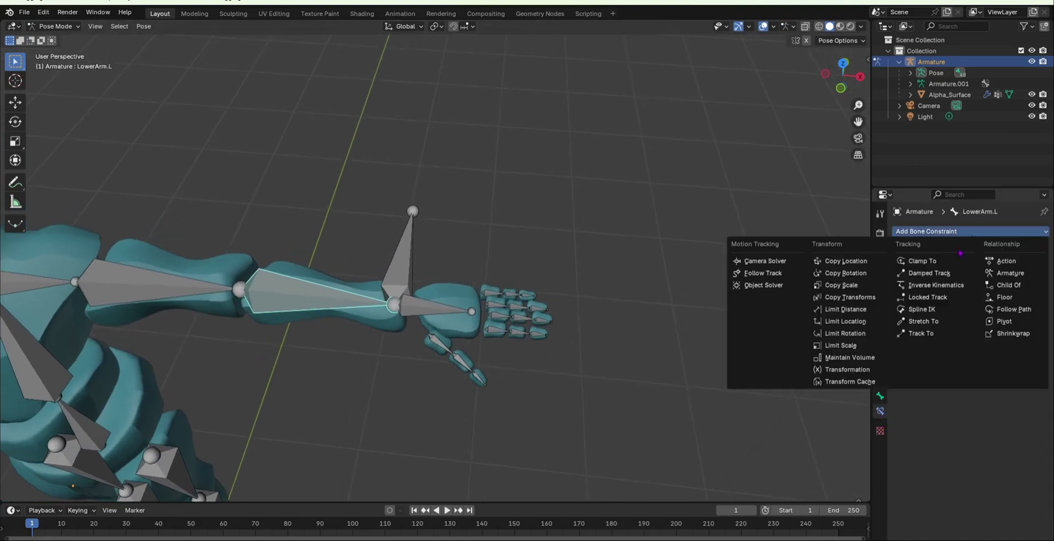
left_click(940, 289)
scroll(550, 304, "down", 4)
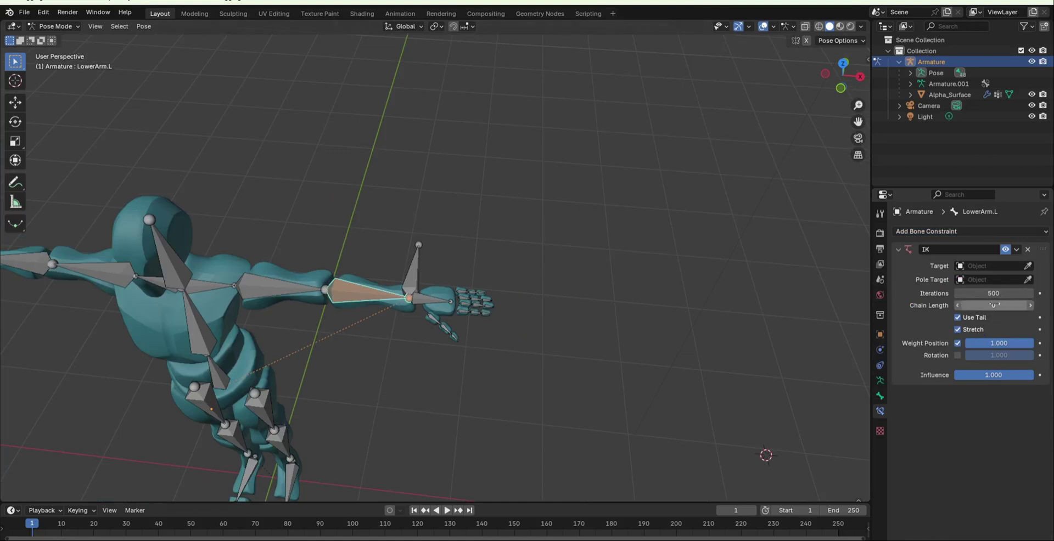
Set the IK constraint's target to Armature and its target bone to HandIK.L.
left_click(994, 266)
left_click(945, 294)
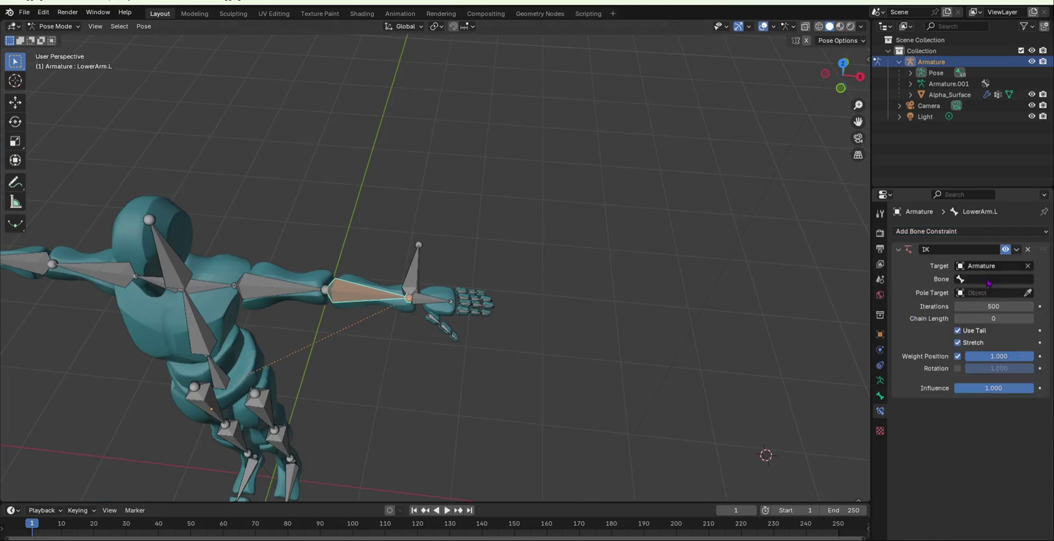
left_click(985, 279)
type("han")
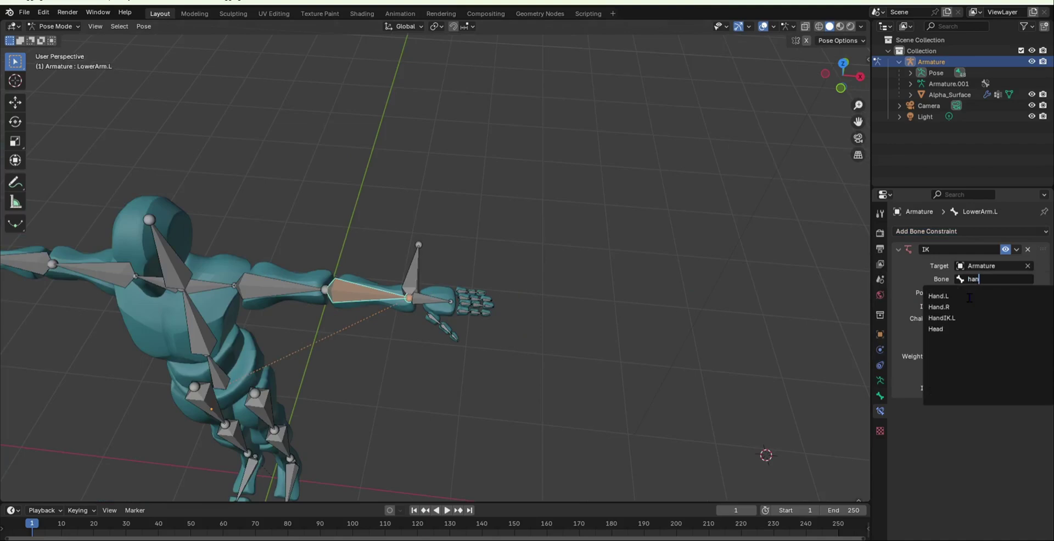
type("d")
left_click(966, 319)
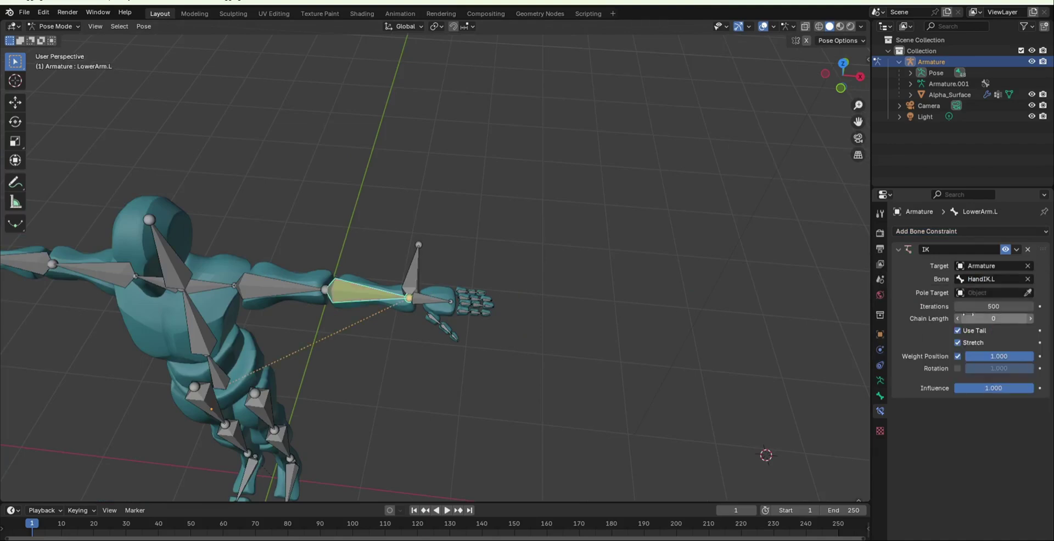
Set the forearm IK constraint's chain length to 2 so it covers only the left forearm and upper arm.
scroll(511, 309, "down", 2)
scroll(296, 327, "up", 1)
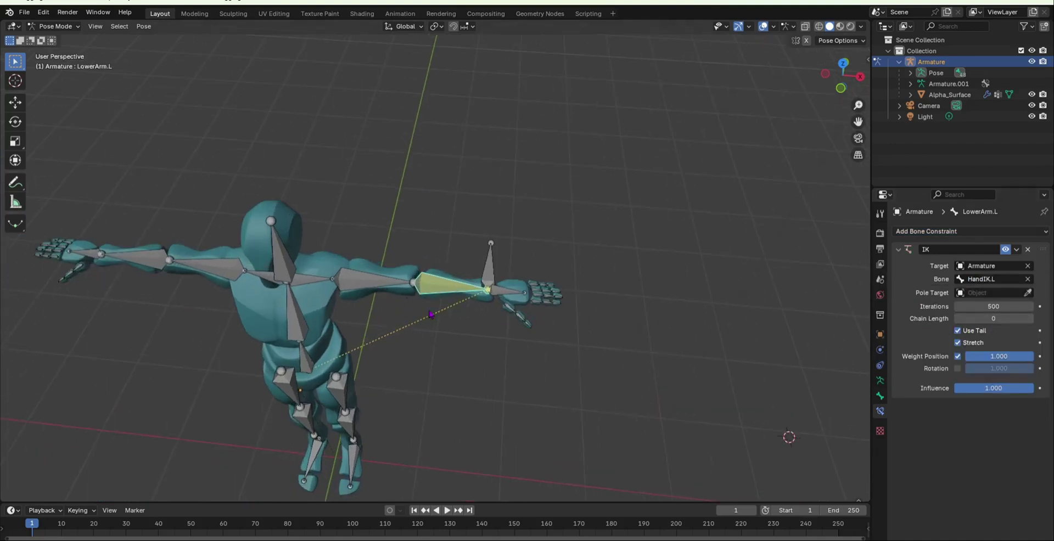
scroll(445, 323, "up", 2)
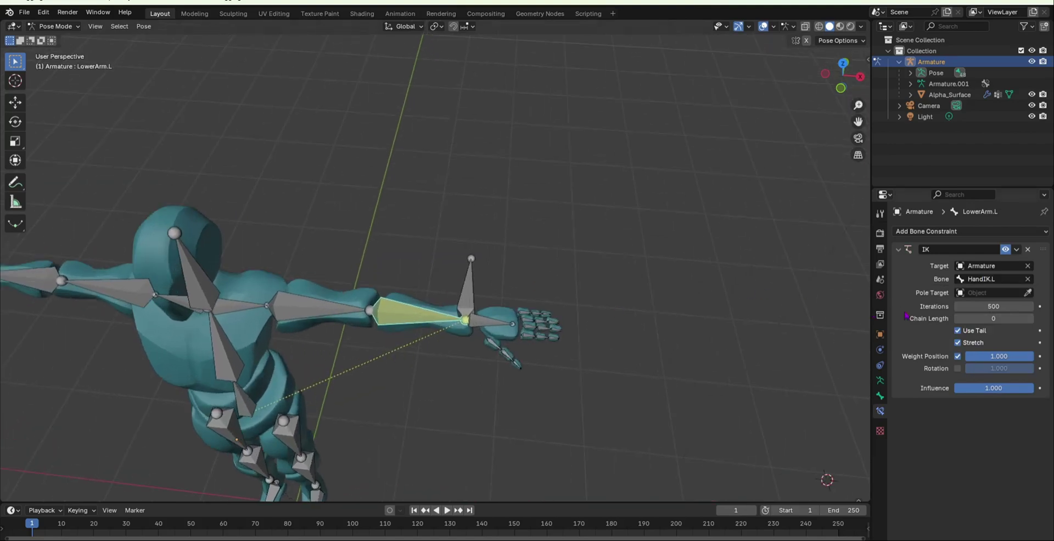
middle_click_drag(166, 424, 193, 451)
scroll(211, 395, "up", 2)
middle_click_drag(211, 395, 271, 375, "shift")
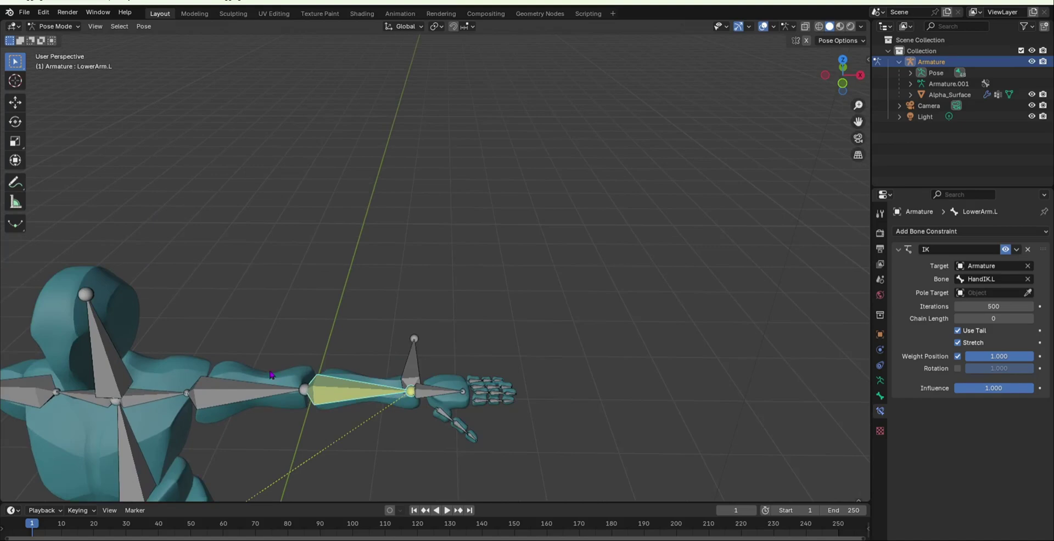
left_click(218, 393)
left_click(332, 392)
left_click(1008, 319)
type("2")
key("Return")
Test the left arm's IK by moving the HandIK.L bone inward and down in several passes to bend the elbow.
left_click(263, 396)
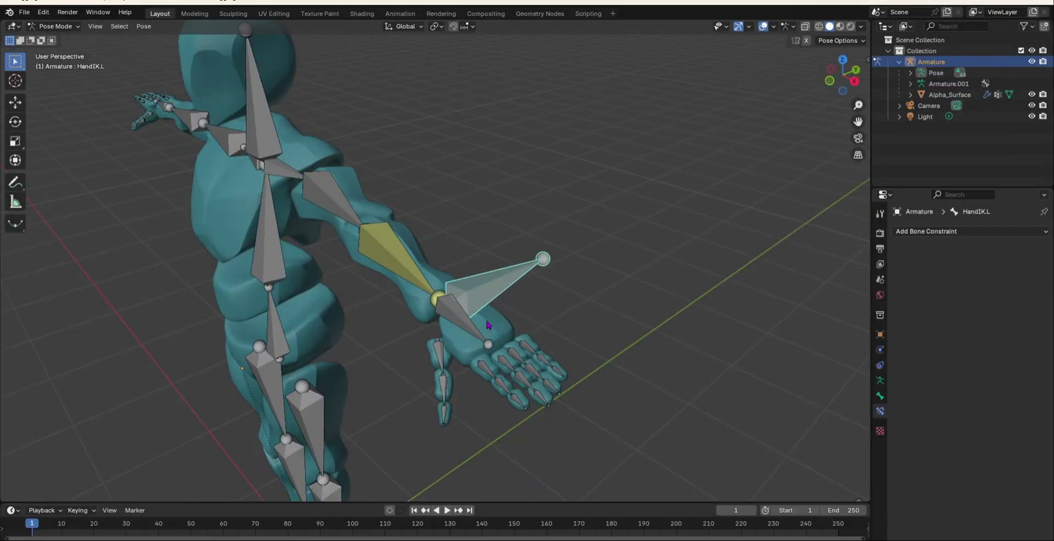
middle_click_drag(540, 349, 571, 333)
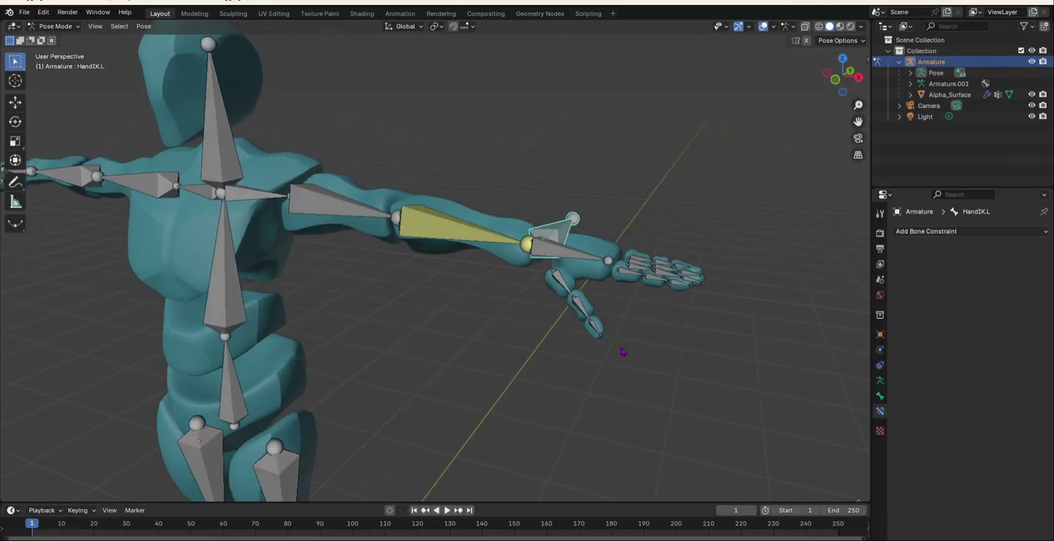
key("g")
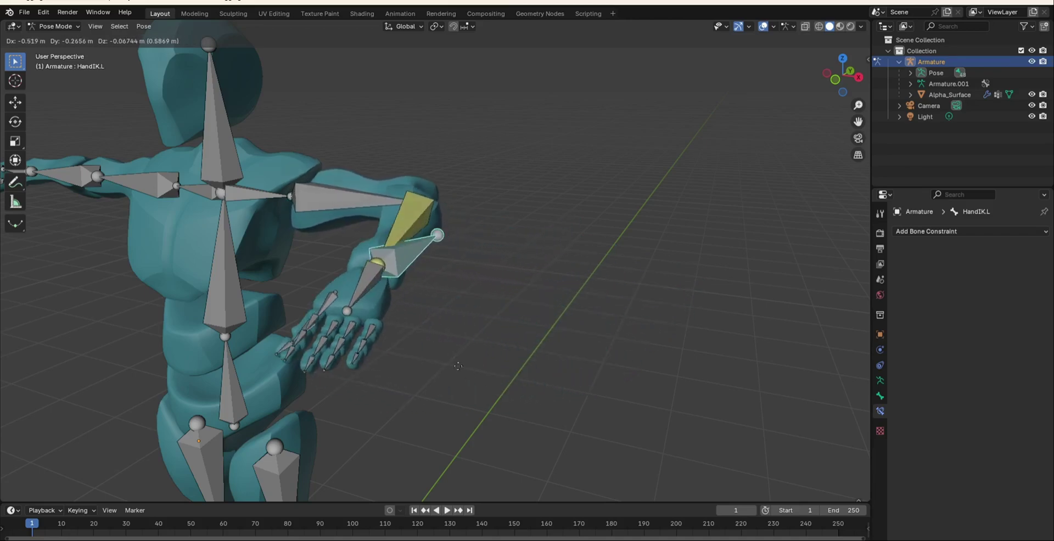
left_click(457, 366)
middle_click_drag(458, 366, 374, 346)
key("g")
left_click(447, 376)
middle_click_drag(448, 376, 570, 353)
key("g")
left_click(501, 411)
middle_click_drag(501, 411, 461, 383)
scroll(461, 383, "down", 4)
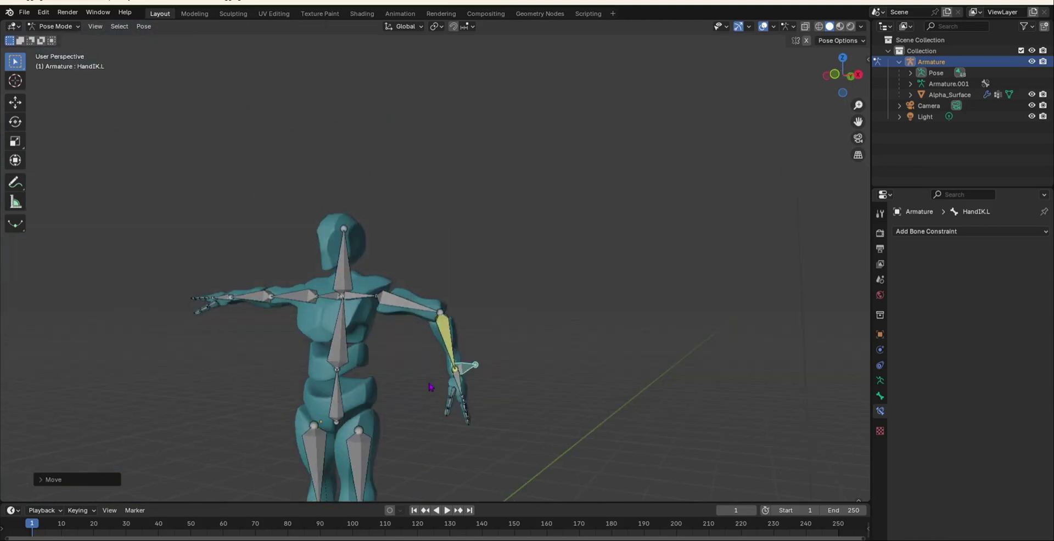
Move the HandIK.L bone further down and in front of the hips to test the arm's reach.
key("g")
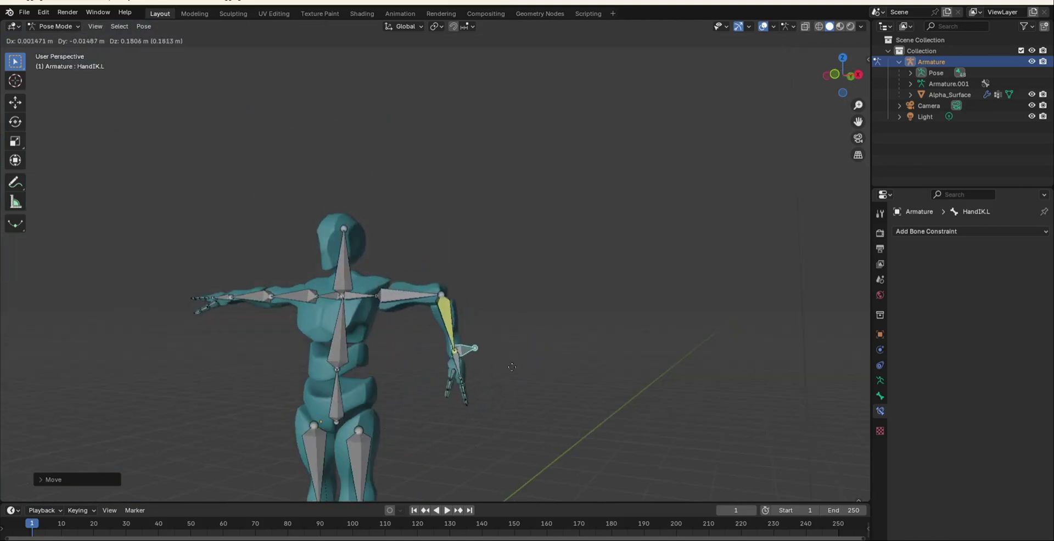
left_click(459, 464)
middle_click_drag(459, 463, 565, 459)
key("g")
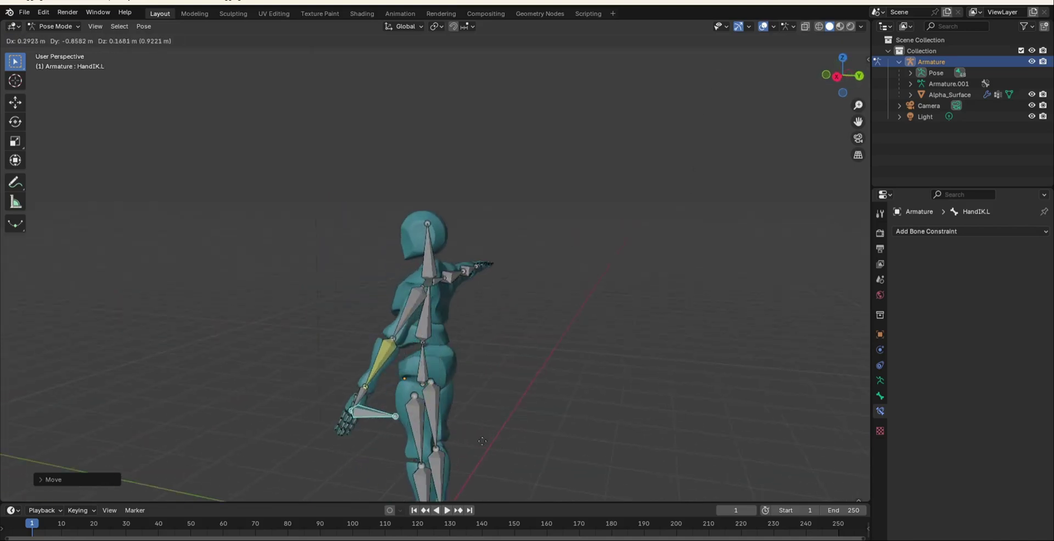
left_click(482, 440)
middle_click_drag(482, 441, 724, 384)
scroll(447, 423, "up", 10)
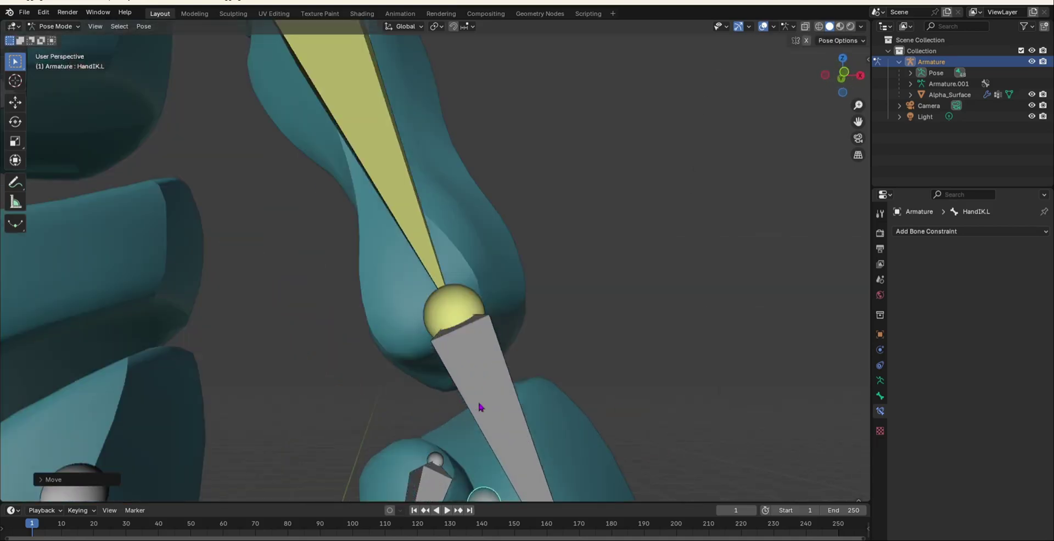
scroll(479, 407, "down", 11)
middle_click_drag(492, 443, 487, 384)
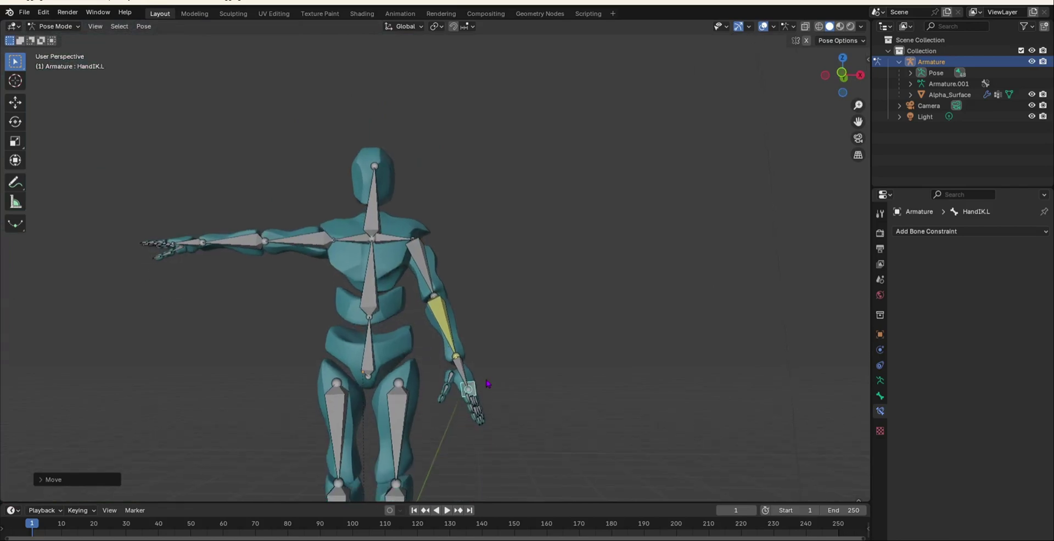
Try rotating the HandIK.L bone, and undo the rotation and test moves back to the T-pose.
key("r")
left_click(511, 443)
key("ctrl+z")
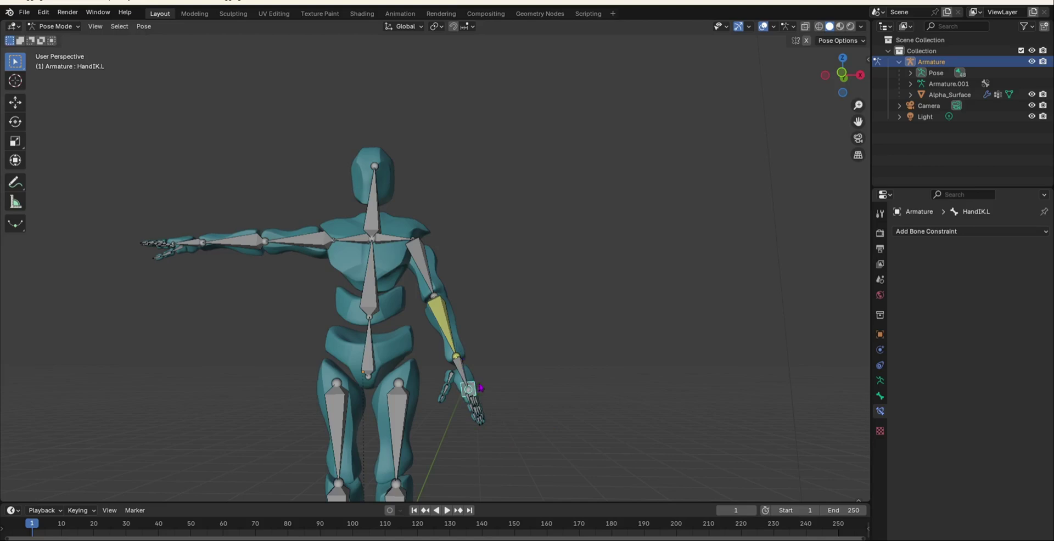
key("ctrl+z")
In Edit Mode, clear the left hand bone's parent and parent the hand to the HandIK.L bone, keeping its offset.
middle_click_drag(549, 234, 479, 316)
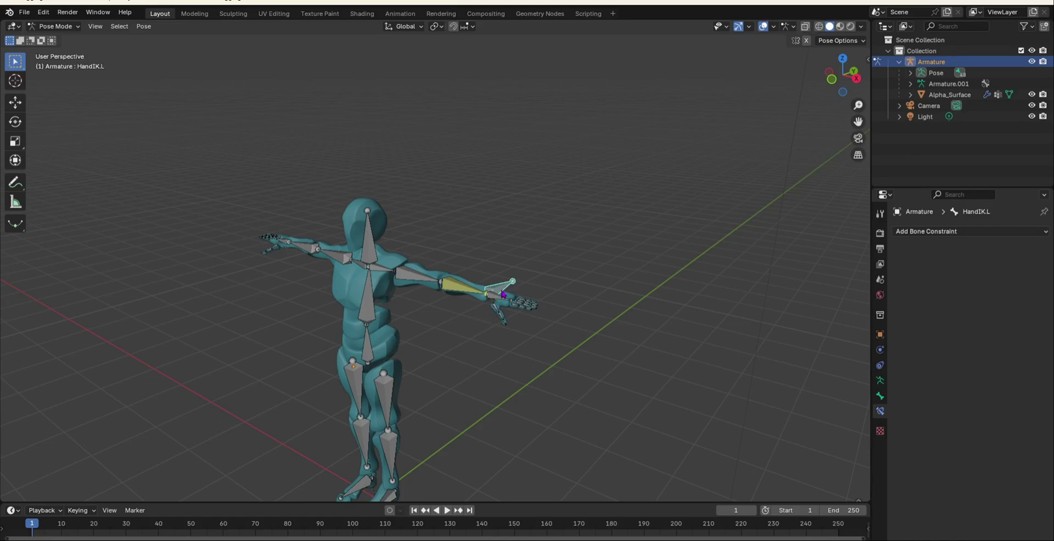
scroll(513, 289, "up", 4)
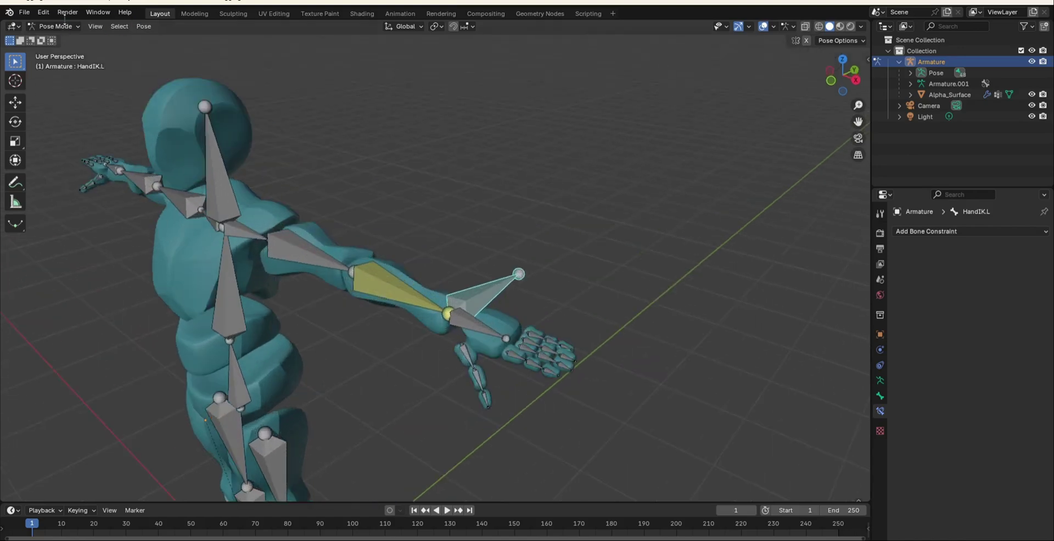
left_click(54, 26)
left_click(47, 47)
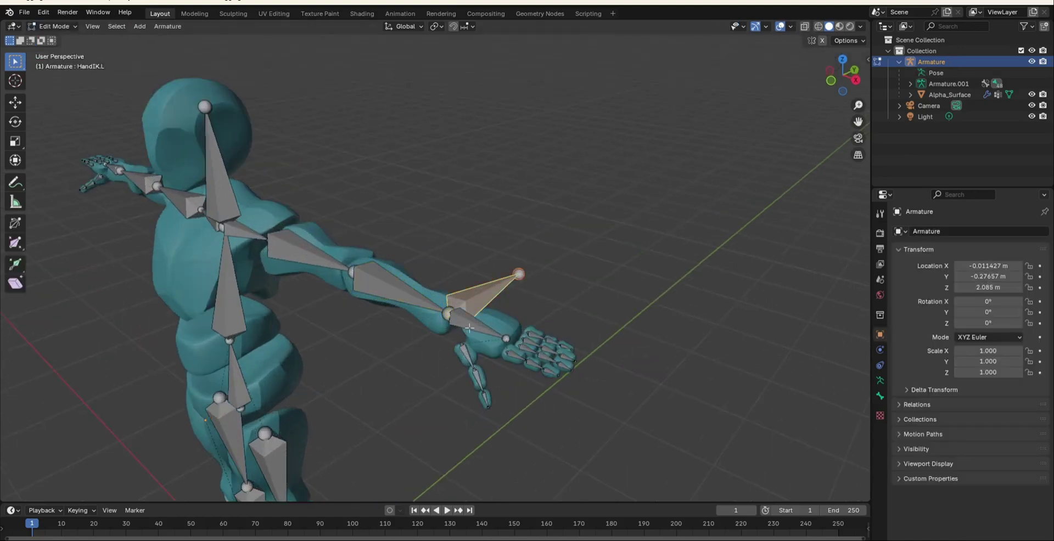
left_click(471, 324)
left_click(476, 300, "shift")
key("alt+p")
left_click(483, 297)
key("ctrl+p")
left_click(519, 296)
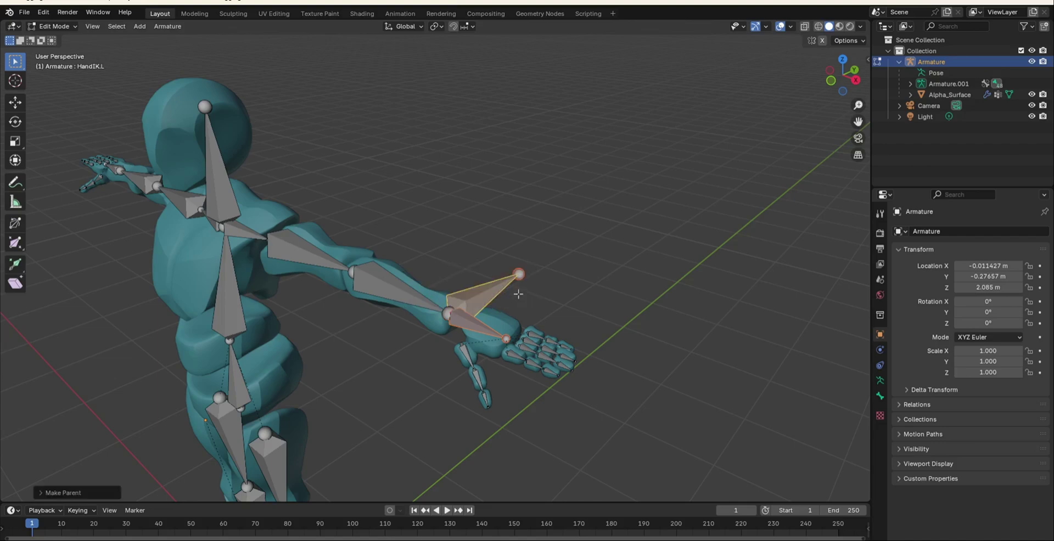
In Pose Mode, move the HandIK.L bone down beside the hips and rotate it so the left hand points downward.
scroll(512, 306, "down", 3)
scroll(510, 325, "up", 3)
middle_click_drag(512, 306, 555, 276)
scroll(551, 268, "down", 1)
scroll(555, 276, "up", 1)
left_click(55, 26)
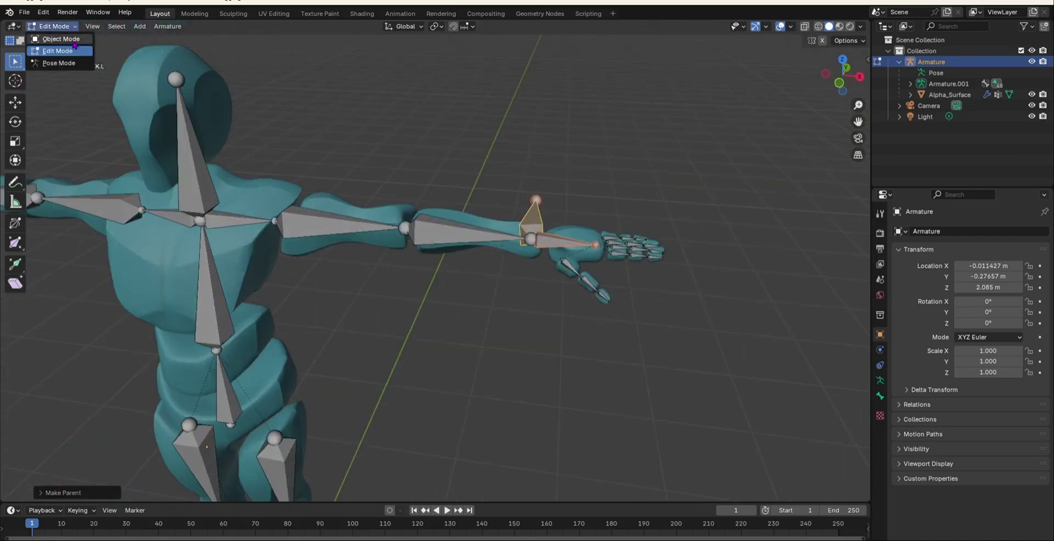
left_click(77, 63)
scroll(537, 214, "down", 5)
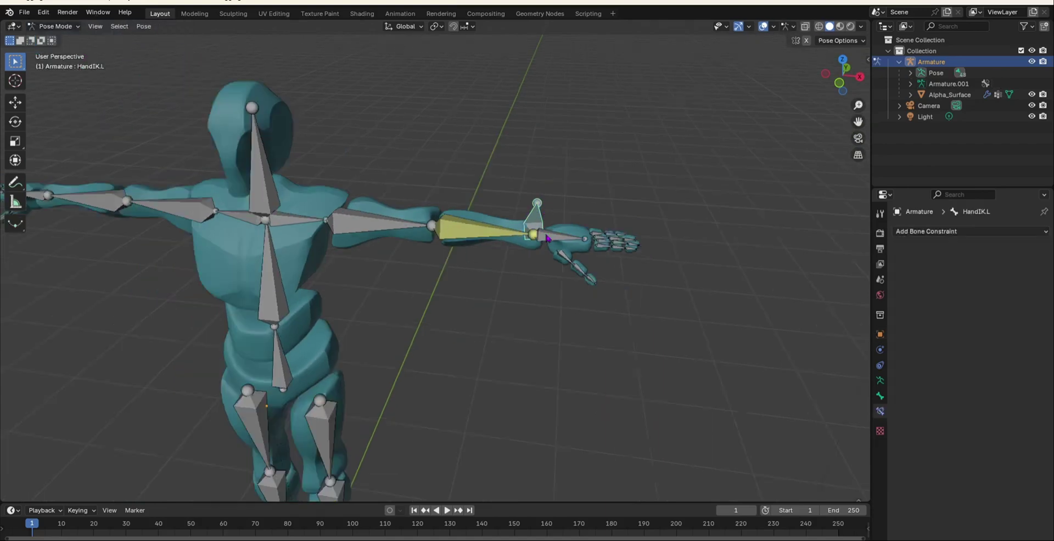
key("g")
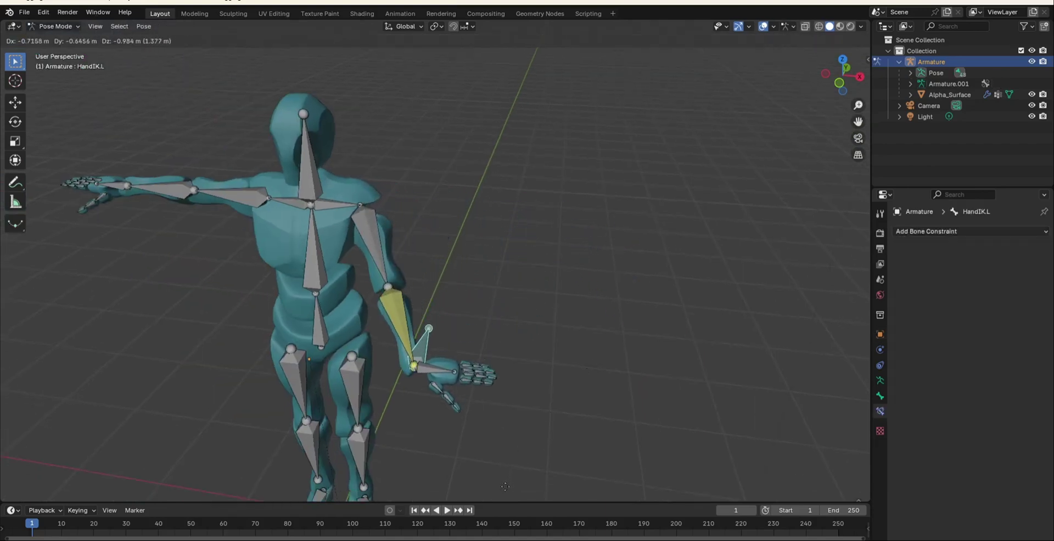
left_click(506, 491)
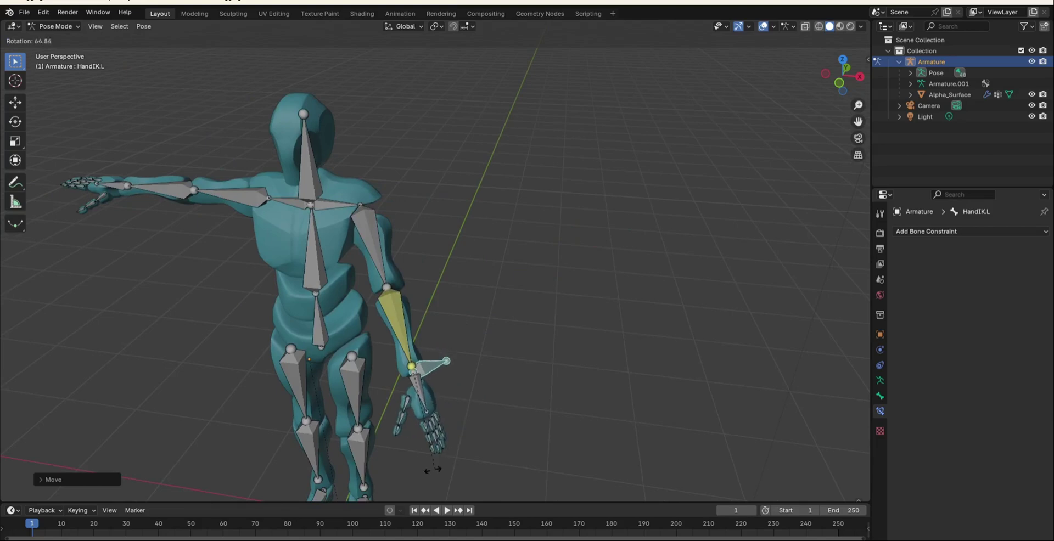
left_click(442, 397)
Try bending the left thumb by rotating its middle bone and its tip bone.
middle_click_drag(441, 397, 508, 338)
scroll(380, 357, "up", 3)
scroll(380, 354, "up", 1)
scroll(418, 346, "down", 5)
scroll(425, 384, "up", 5)
scroll(425, 391, "up", 2)
left_click(487, 343)
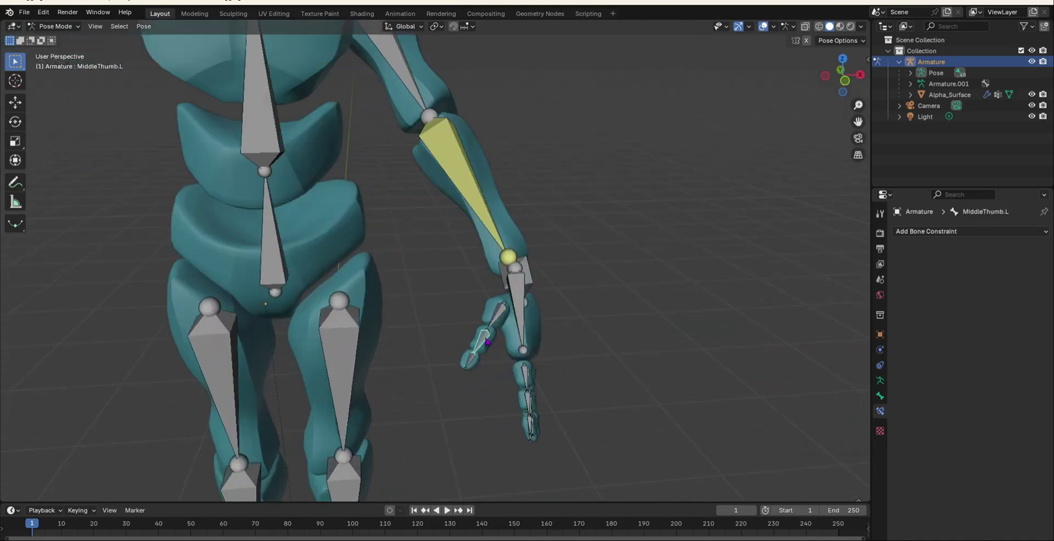
key("r")
left_click(485, 384)
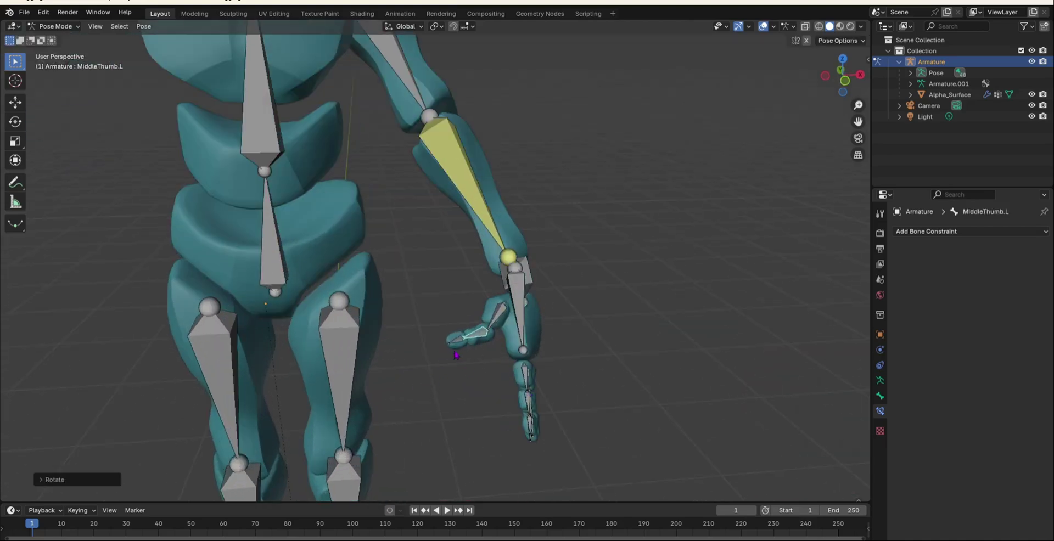
left_click(455, 348)
key("r")
left_click(463, 361)
Undo the thumb and hand rotations, and rotate the HandIK.L bone again so the left hand hangs down.
key("ctrl+z")
key("ctrl+z")
key("ctrl+z")
key("ctrl+z")
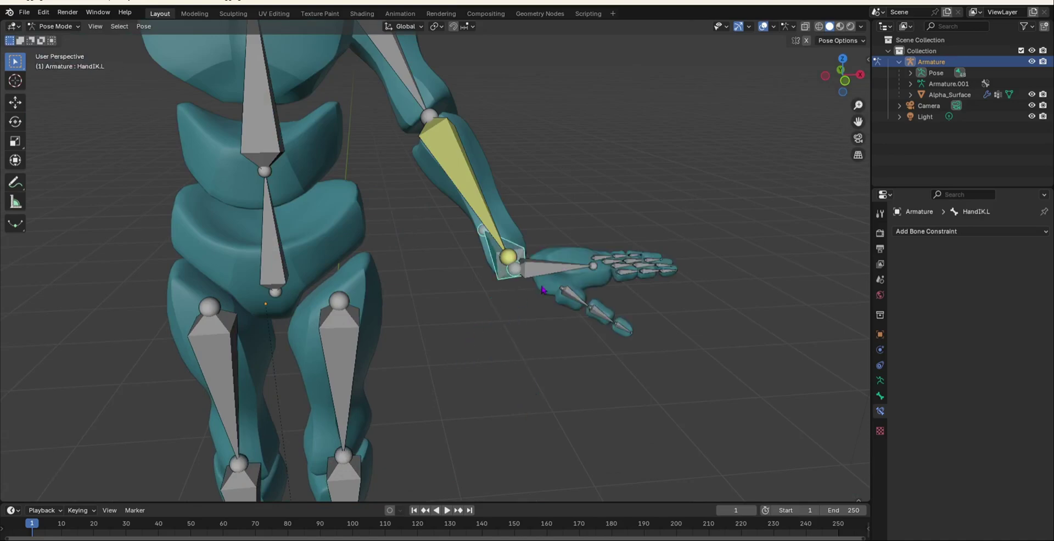
scroll(541, 290, "down", 3)
middle_click_drag(542, 290, 493, 291)
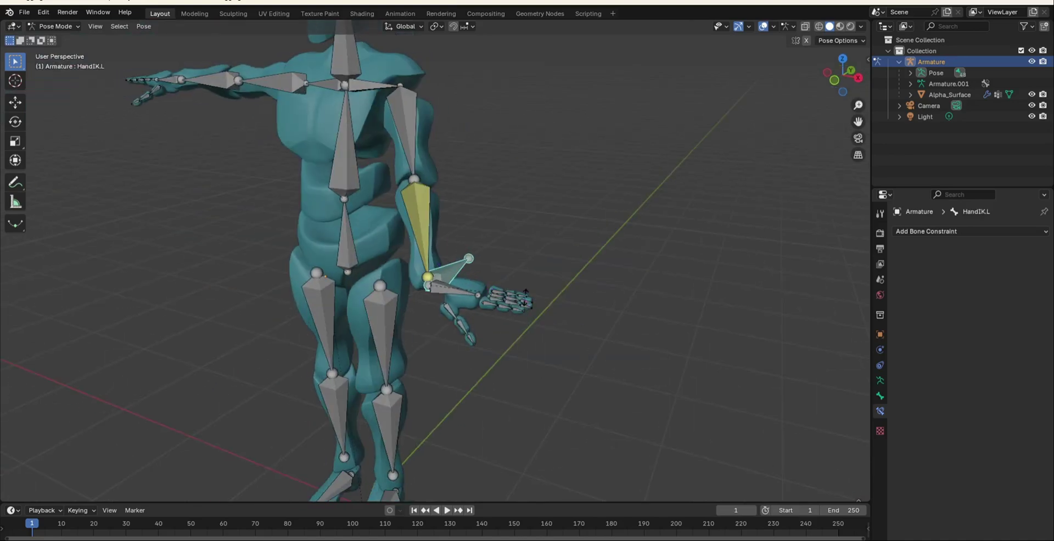
left_click(417, 354)
Clear the HandIK.L bone's location and rotation to return the left arm to the T-pose.
scroll(497, 251, "down", 5)
middle_click_drag(470, 272, 500, 290)
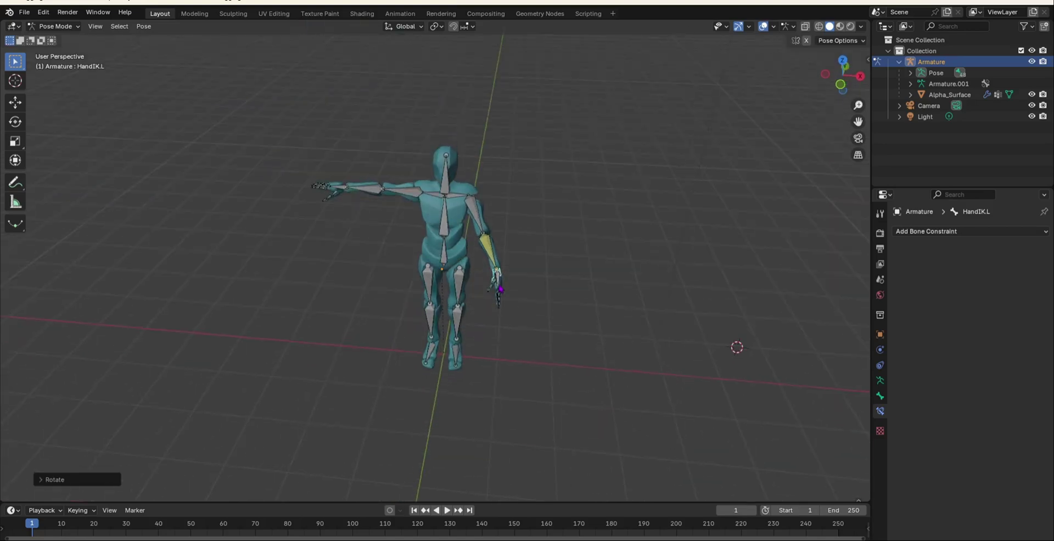
scroll(481, 250, "up", 6)
scroll(220, 110, "down", 8)
middle_click_drag(270, 155, 296, 195)
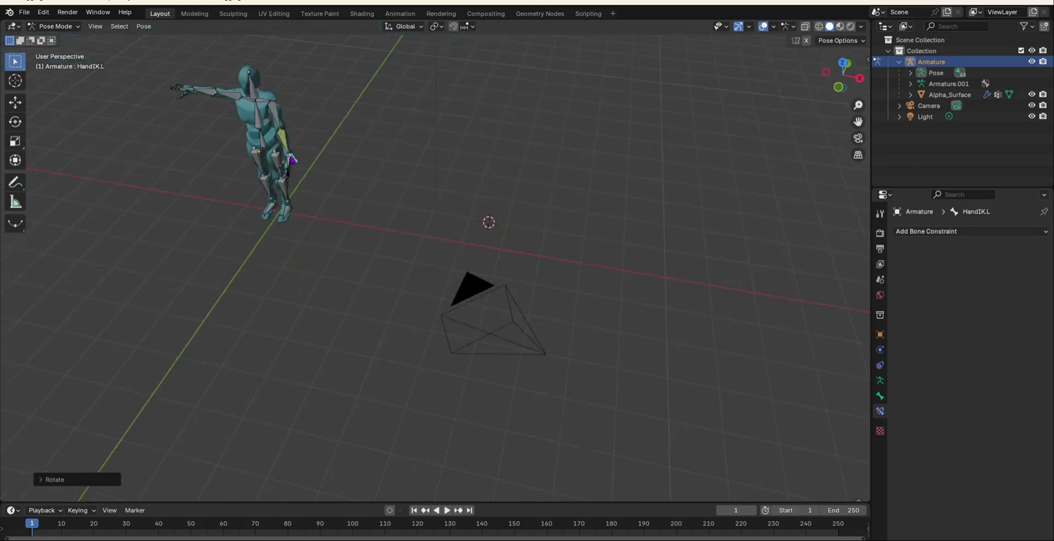
left_click(290, 161)
left_click(297, 163)
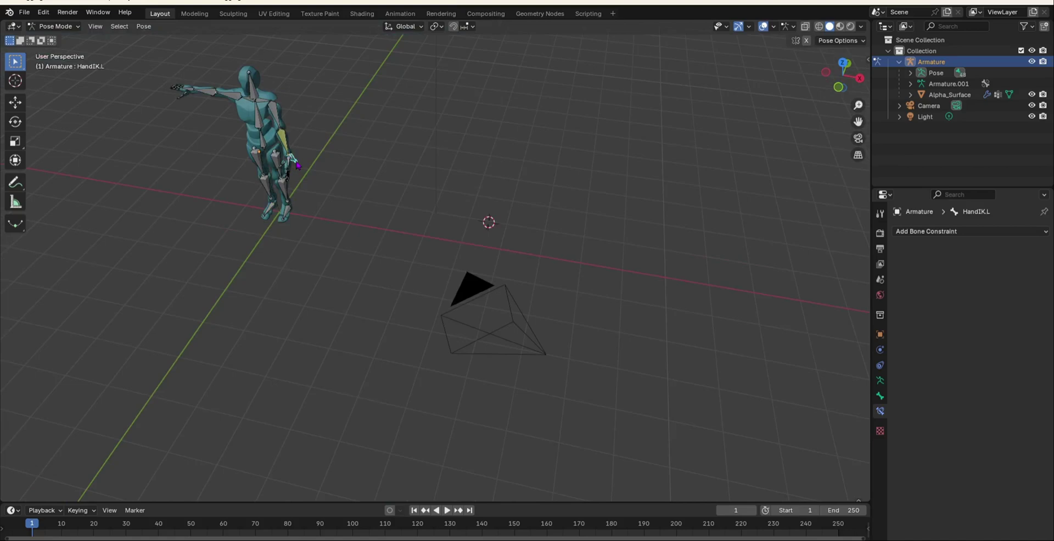
key("alt+g")
key("alt+r")
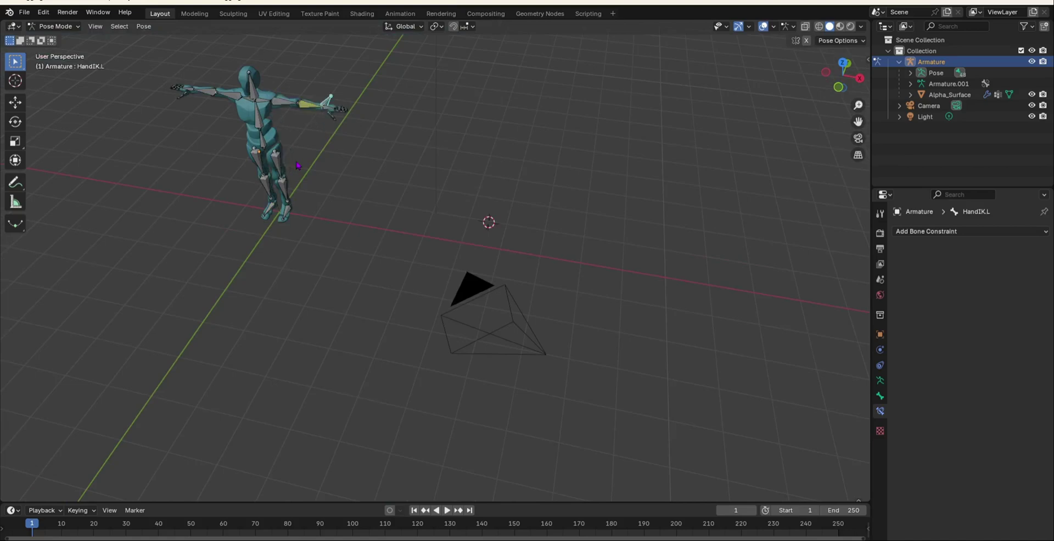
Examine the armature's T-pose from several angles and the IK constraint settings on the LowerArm.L bone.
scroll(348, 95, "up", 5)
middle_click_drag(367, 141, 373, 181)
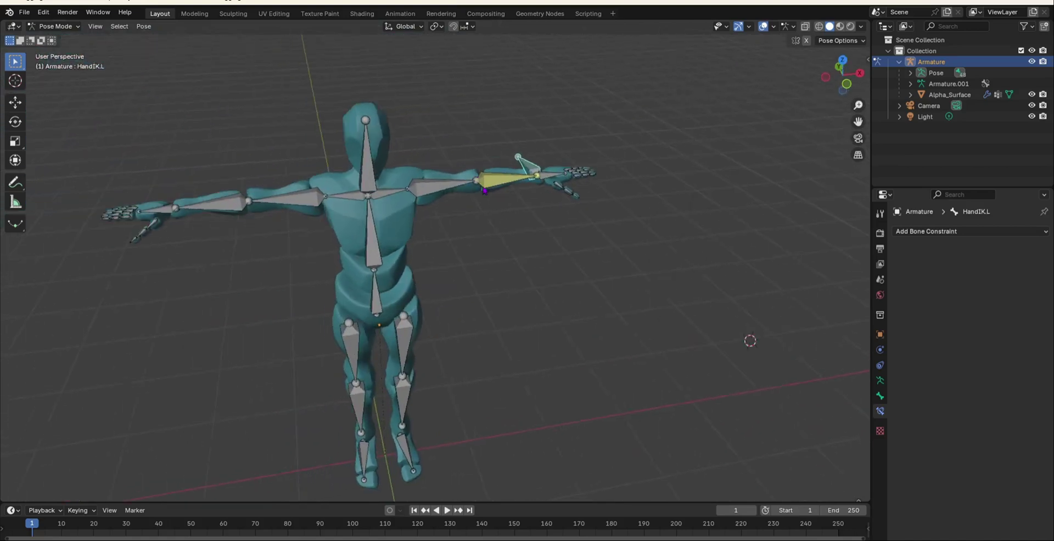
scroll(363, 212, "up", 1)
middle_click_drag(250, 186, 551, 201, "shift")
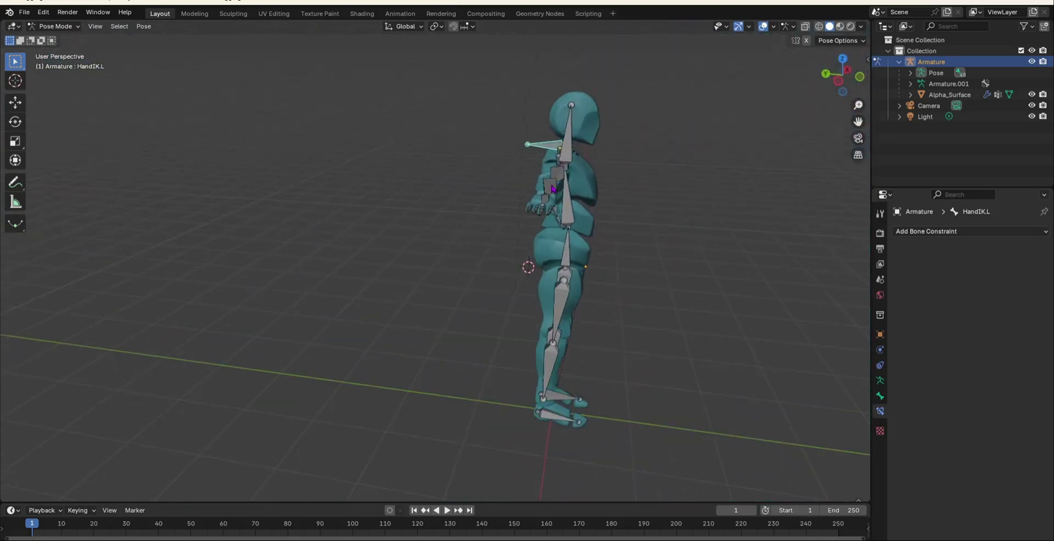
middle_click_drag(657, 218, 481, 283)
scroll(543, 214, "down", 3)
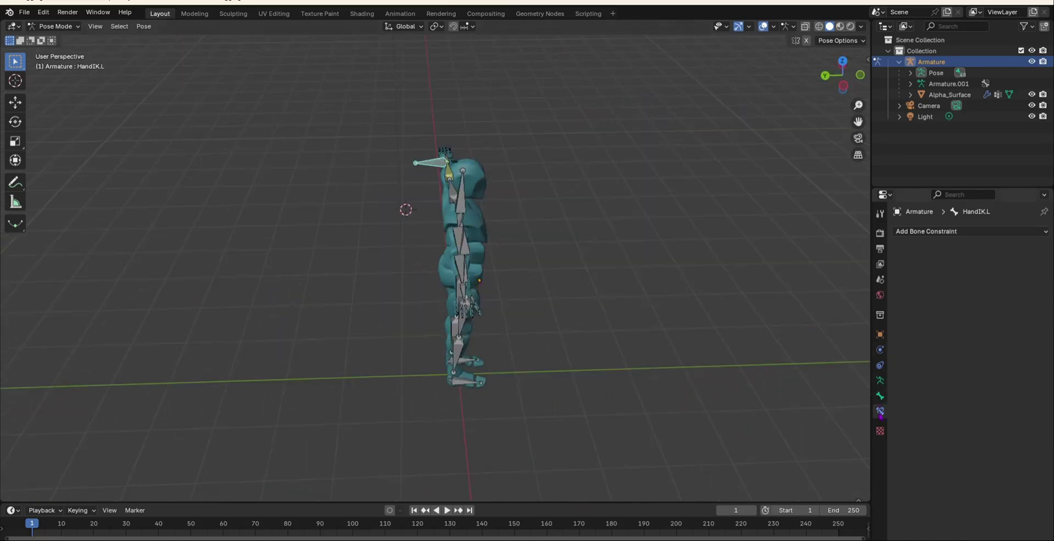
middle_click_drag(575, 105, 454, 144)
scroll(454, 144, "up", 3)
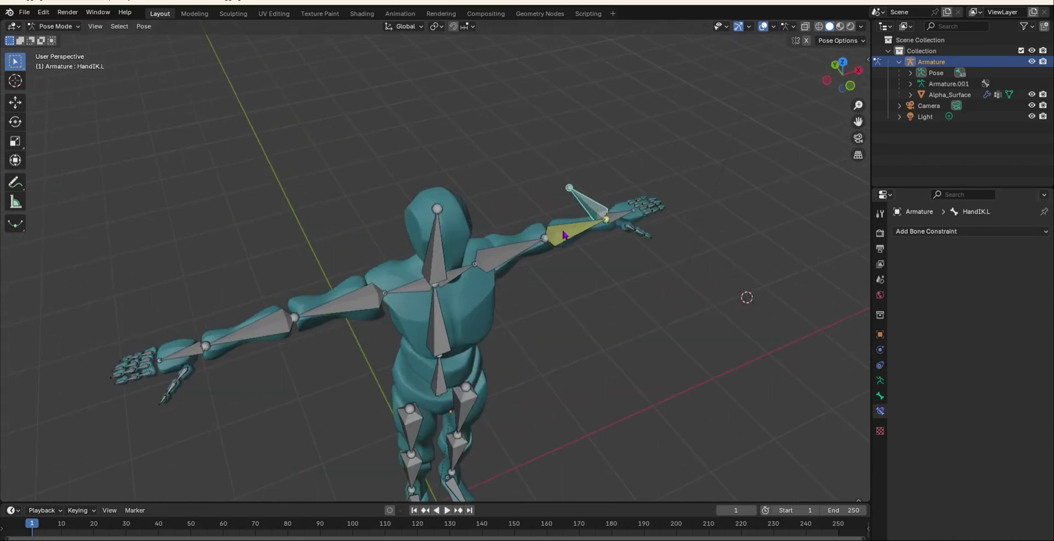
left_click(566, 235)
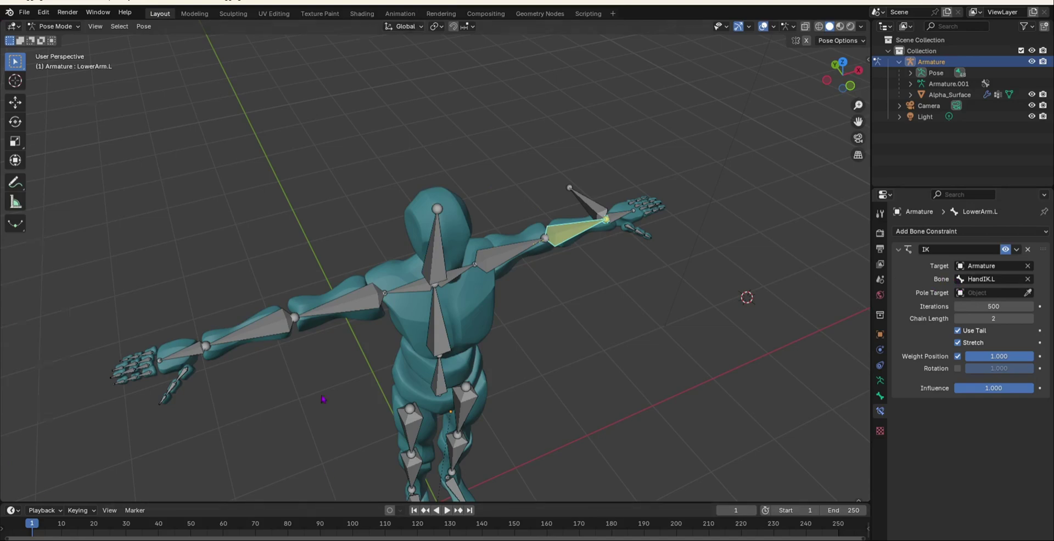
scroll(317, 374, "down", 1)
middle_click_drag(429, 344, 491, 380)
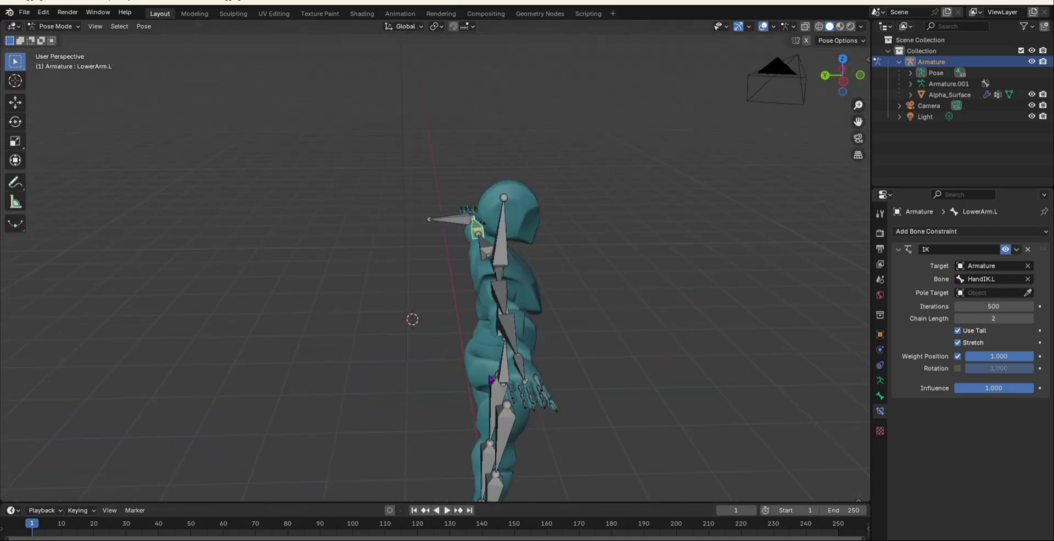
middle_click_drag(536, 316, 472, 323)
scroll(464, 321, "up", 3)
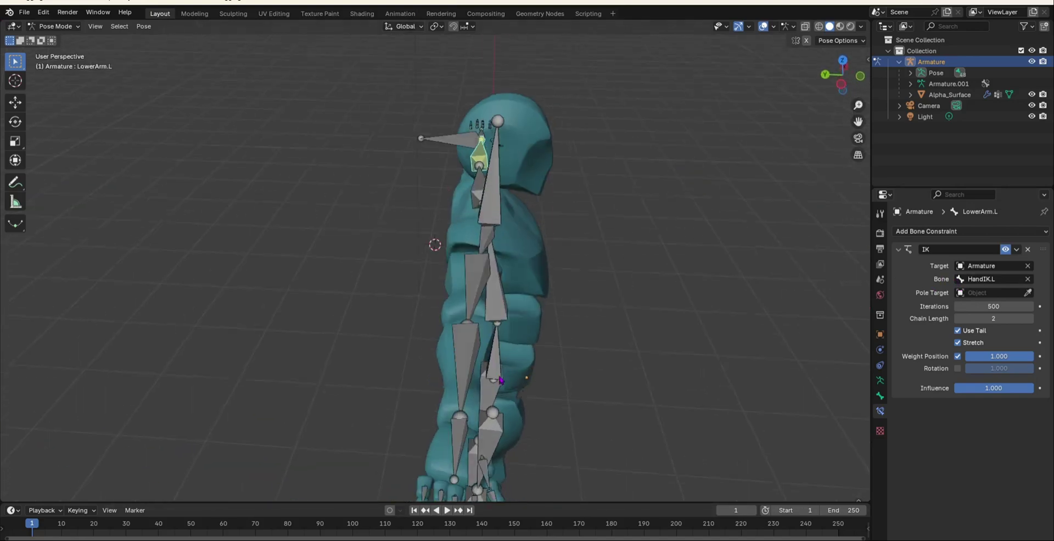
In Edit Mode, extrude a bone about 0.52 m straight back from the right wrist joint, working in top view.
left_click(463, 321)
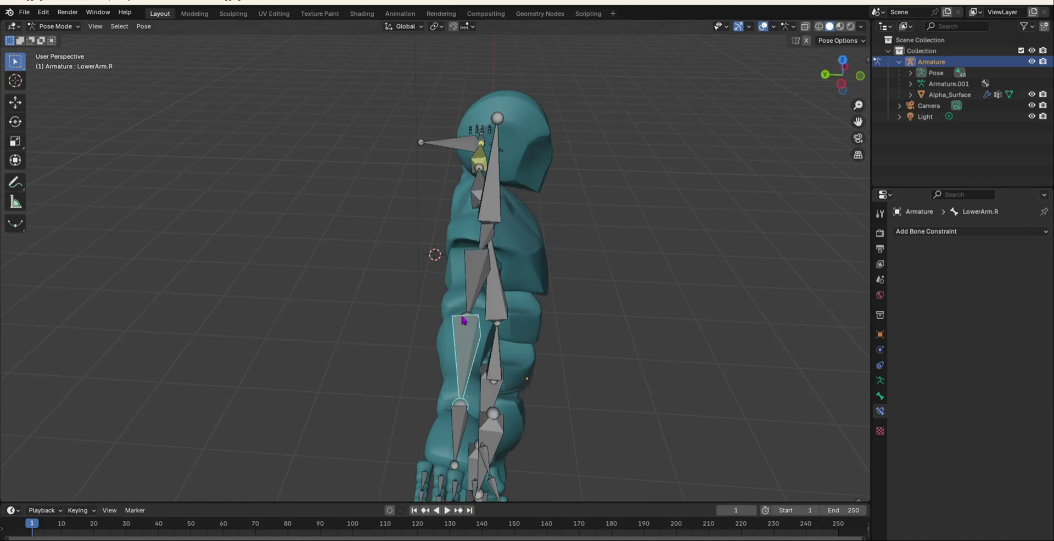
left_click(55, 26)
left_click(55, 47)
middle_click_drag(469, 326, 623, 267)
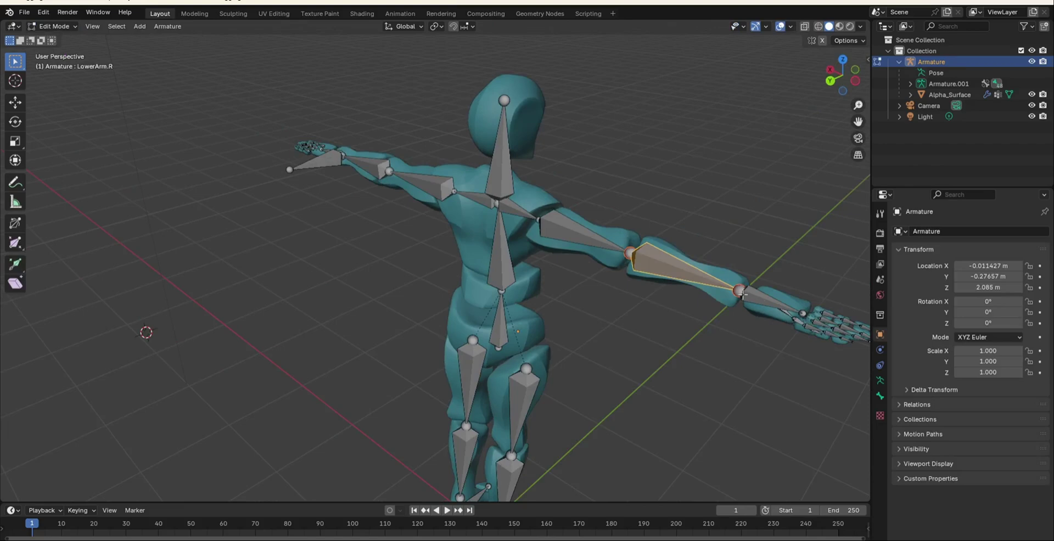
left_click(742, 295)
middle_click_drag(742, 295, 494, 298)
left_click(119, 279)
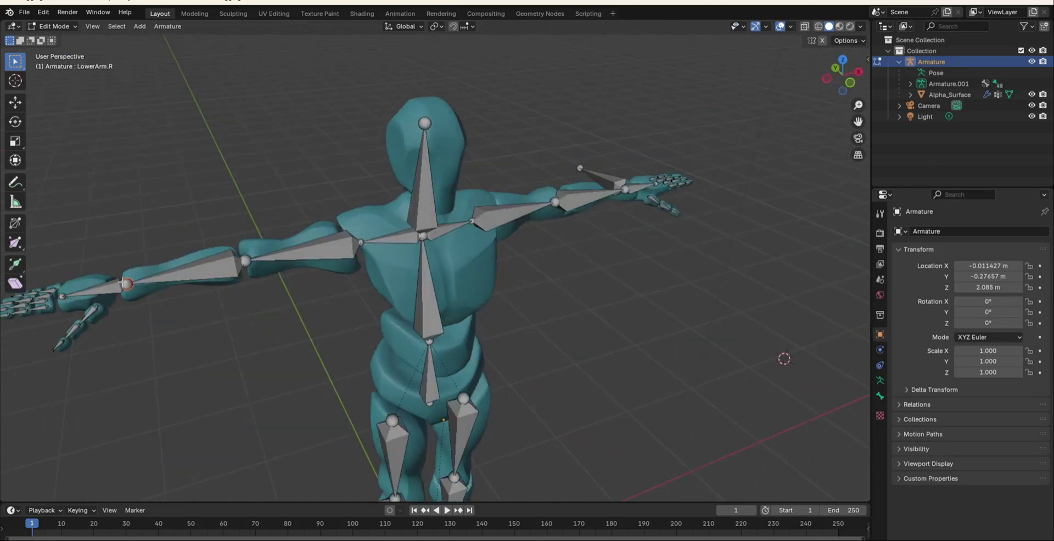
middle_click_drag(138, 284, 136, 294)
key("KP_7")
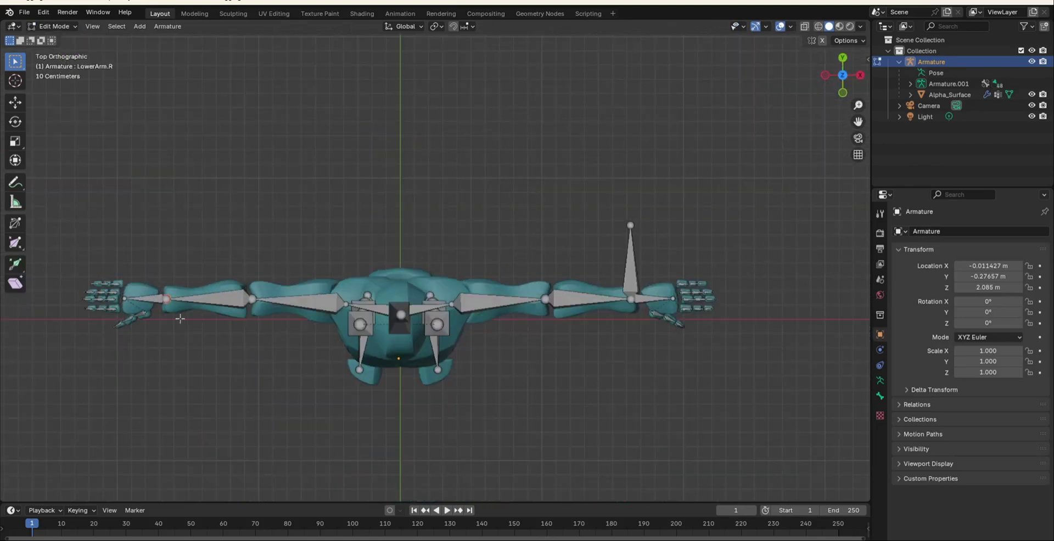
key("e")
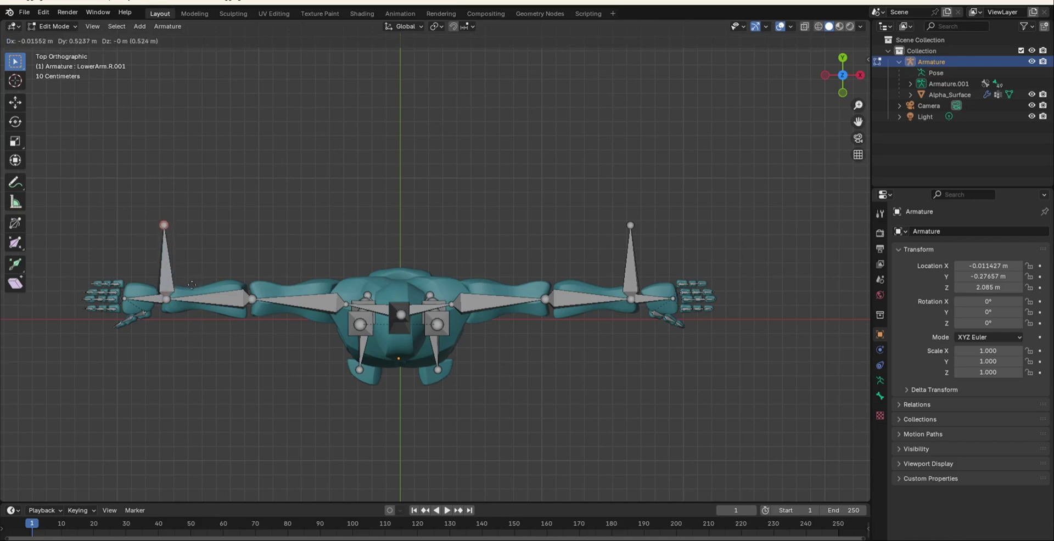
left_click(191, 284)
Clear the parent of the bone extruded behind the right wrist.
left_click(173, 286)
key("alt+p")
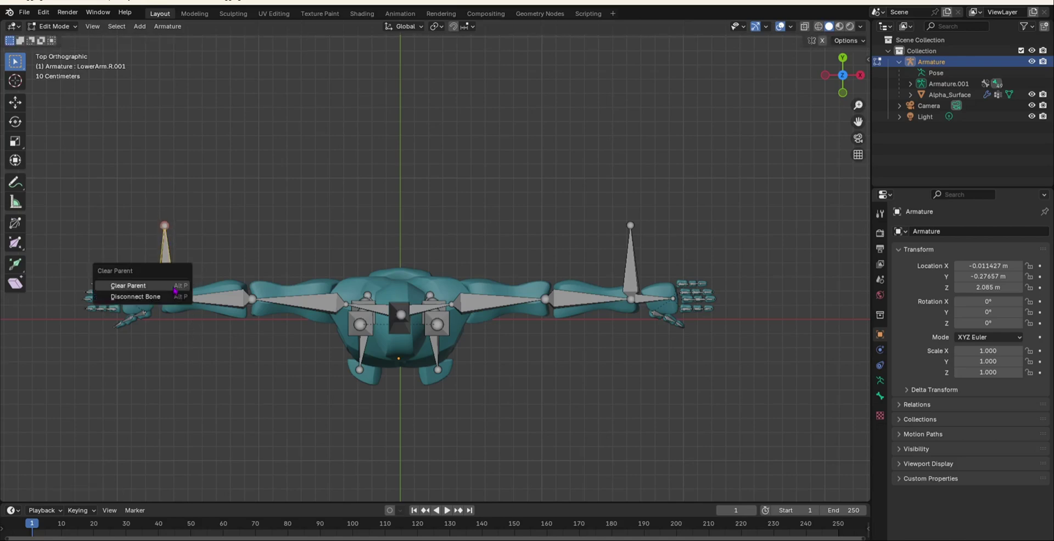
left_click(174, 286)
middle_click_drag(194, 303, 492, 371)
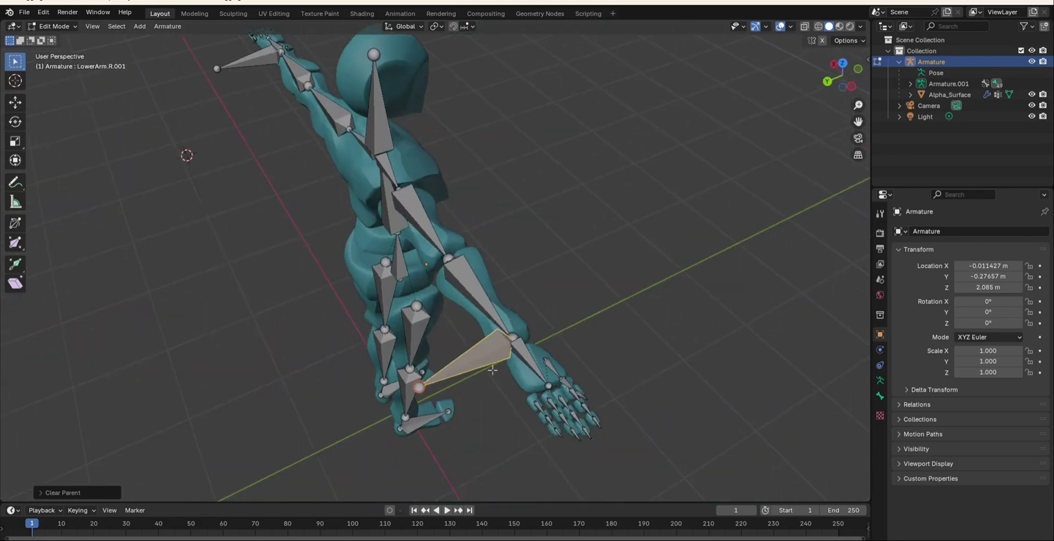
In Pose Mode, add an Inverse Kinematics constraint to the LowerArm.R bone and set its target to Armature.
left_click(488, 307)
key("Tab")
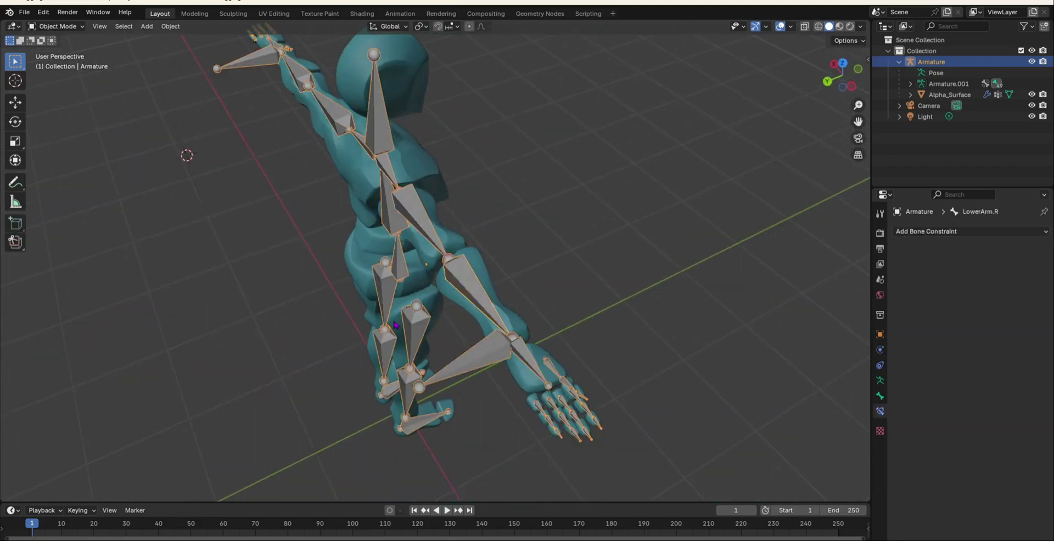
key("Tab")
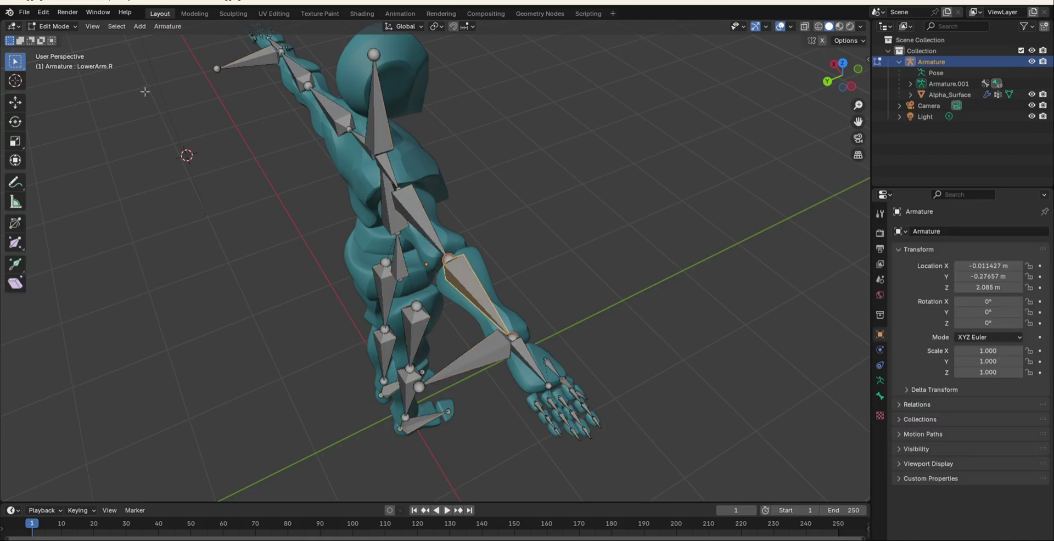
left_click(55, 25)
left_click(52, 64)
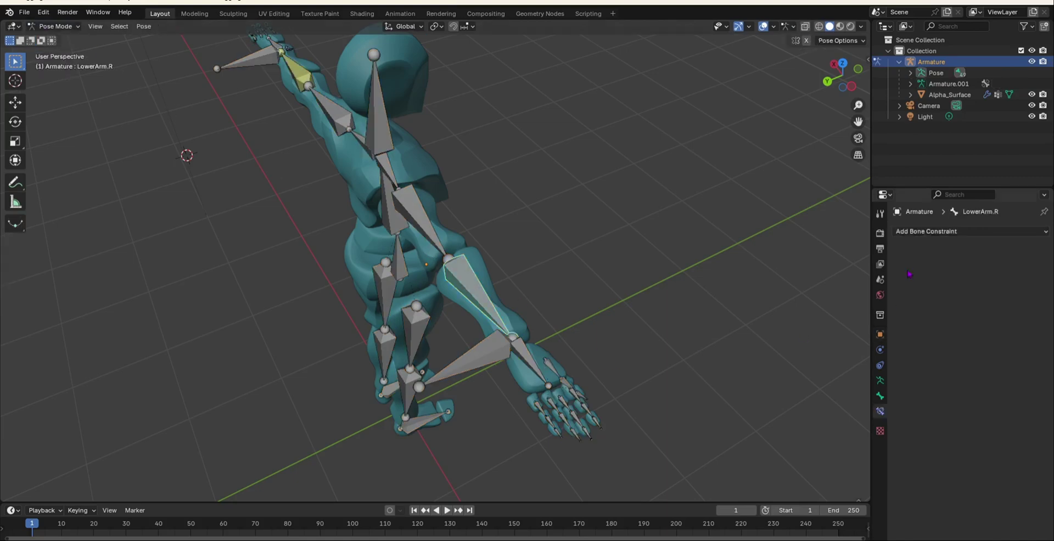
left_click(922, 231)
left_click(948, 286)
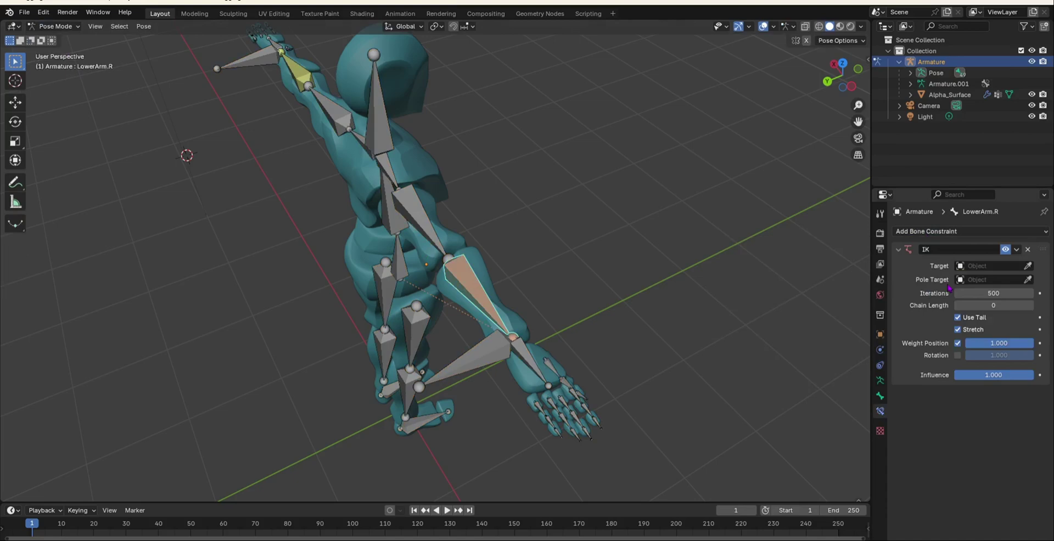
left_click(997, 266)
left_click(984, 293)
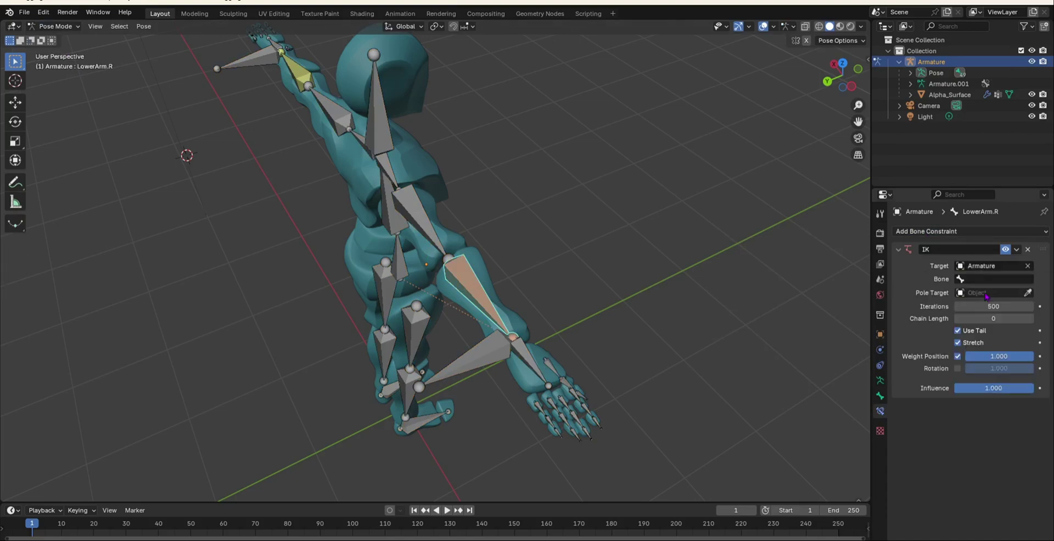
Rename the control bone behind the right wrist as HandIK.R.
left_click(473, 356)
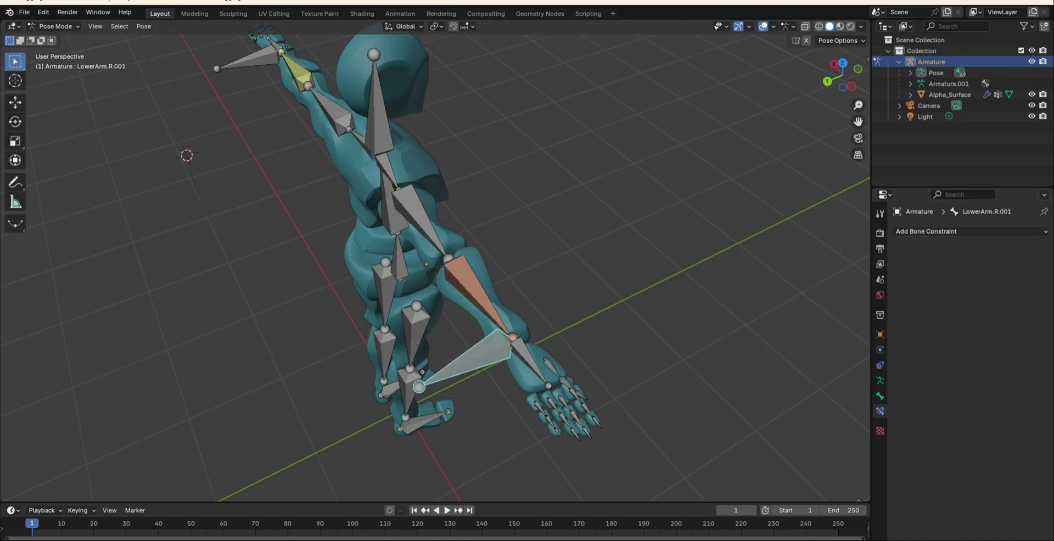
left_click(879, 395)
left_click(921, 230)
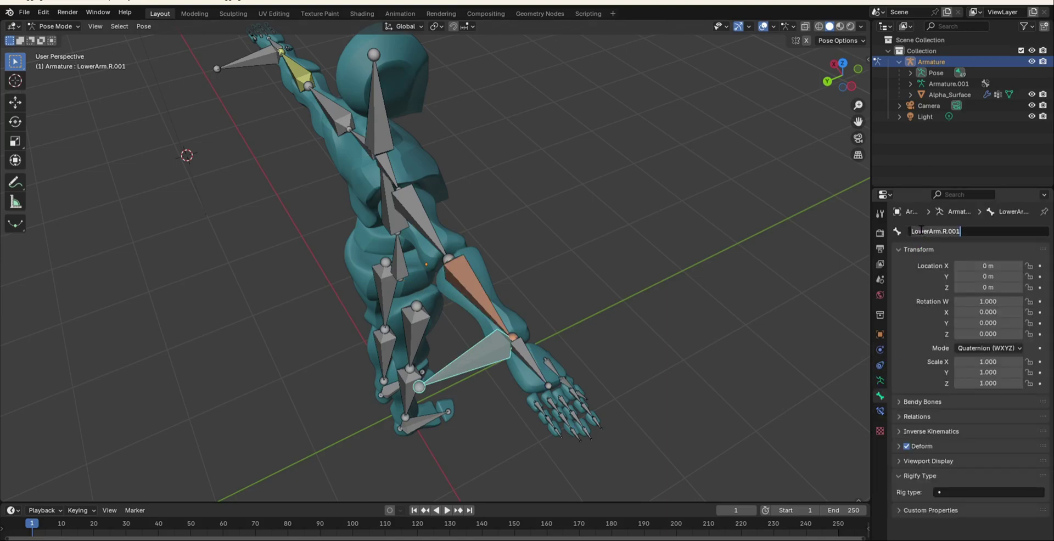
type("hA")
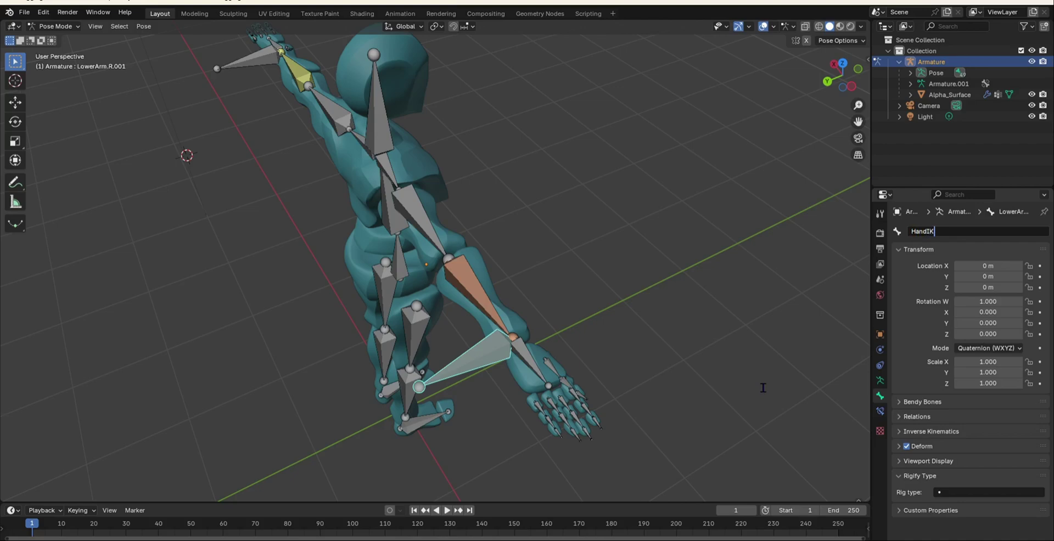
key("Return")
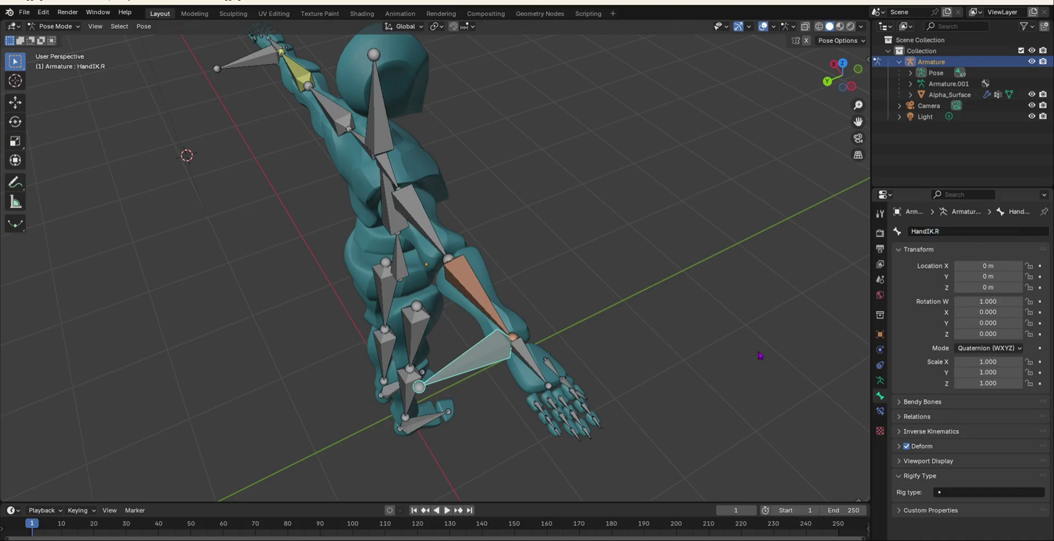
In Pose Mode, set the target bone of LowerArm.R's IK constraint to HandIK.R and its chain length to 2.
middle_click_drag(754, 360, 222, 239)
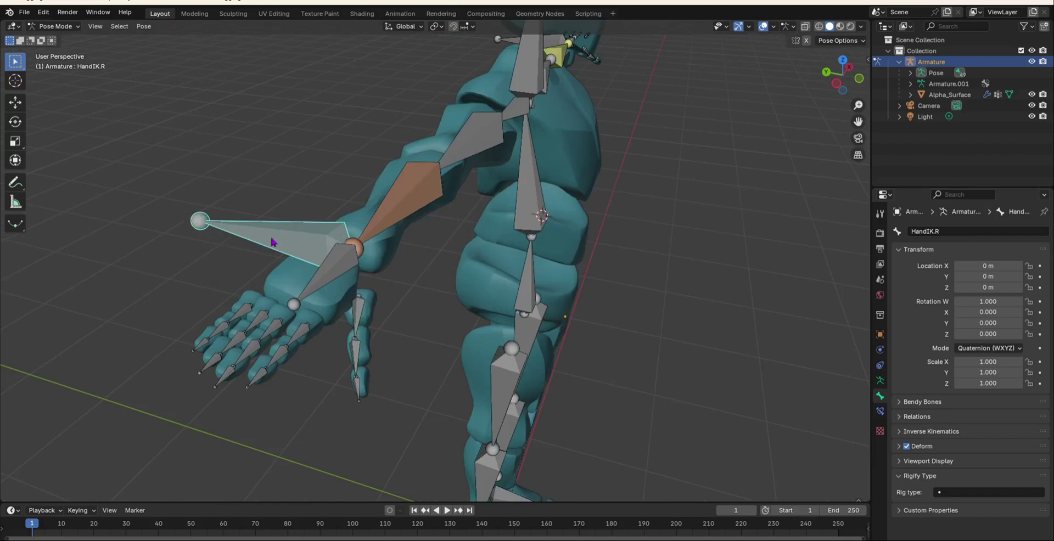
left_click(56, 28)
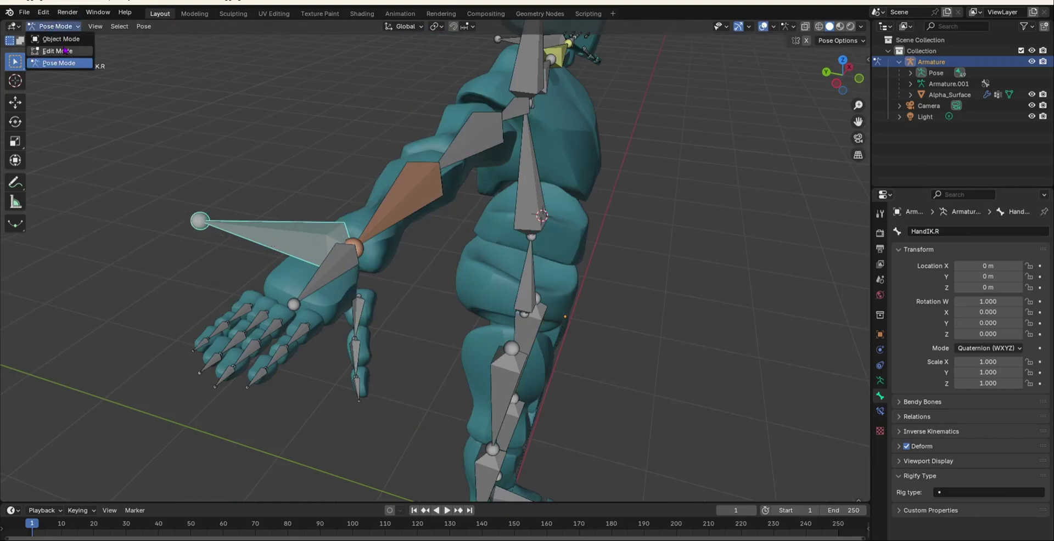
left_click(57, 51)
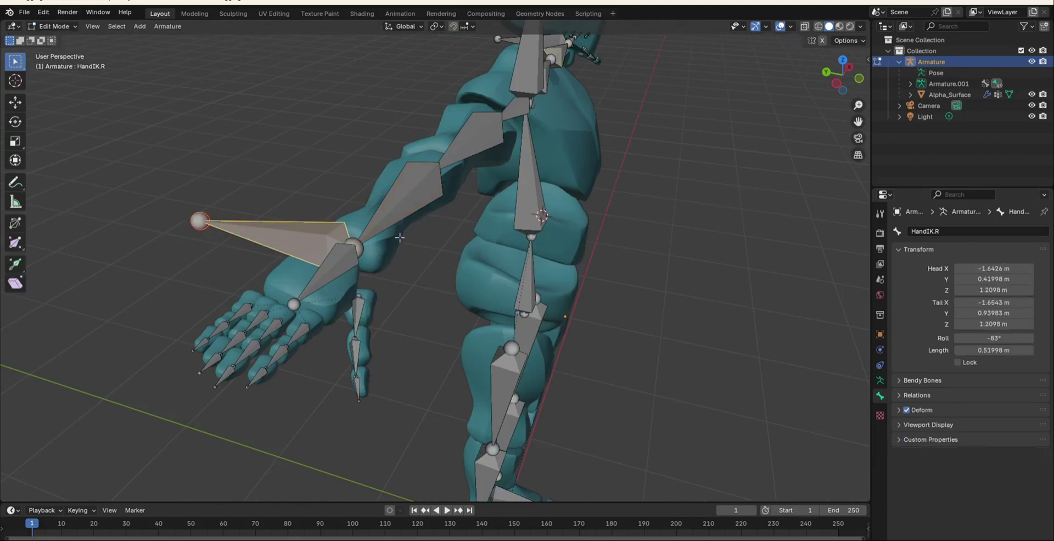
left_click(367, 230)
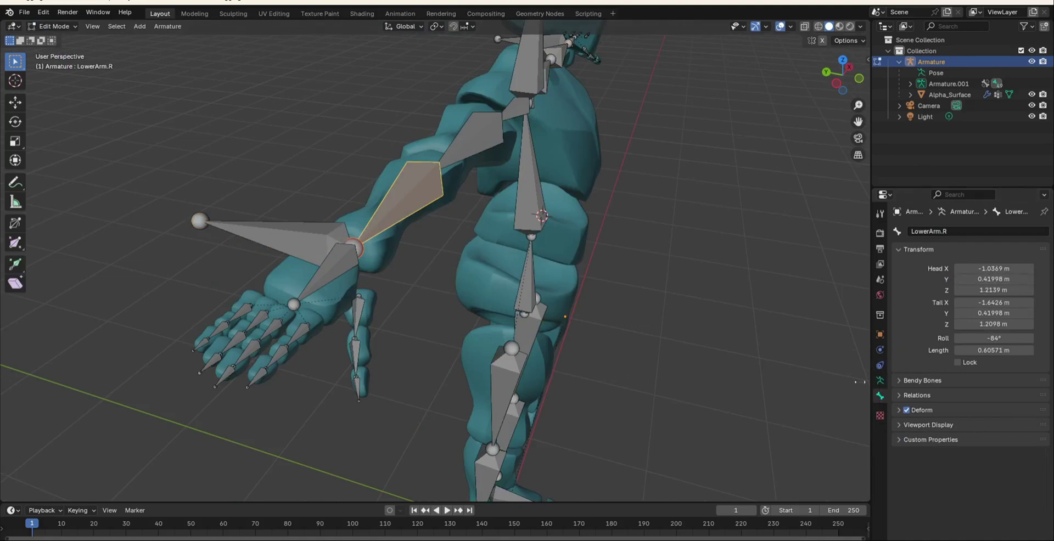
left_click(55, 26)
left_click(60, 62)
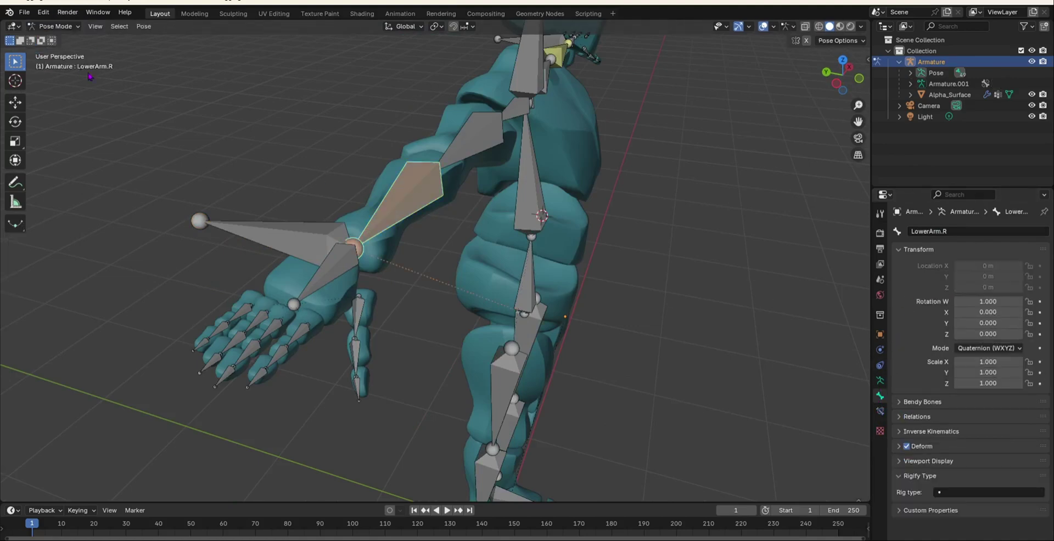
left_click(880, 412)
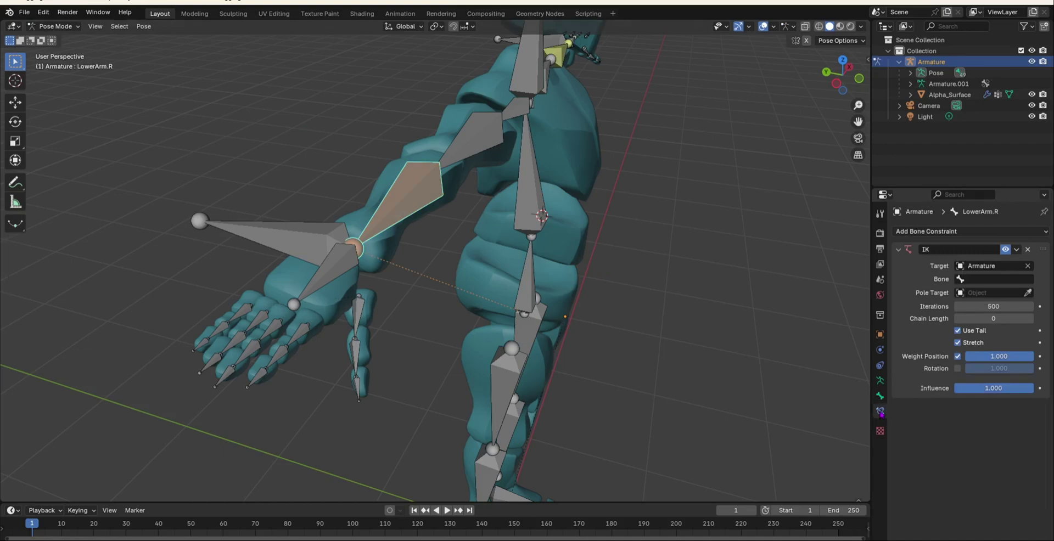
left_click(995, 279)
type("hand")
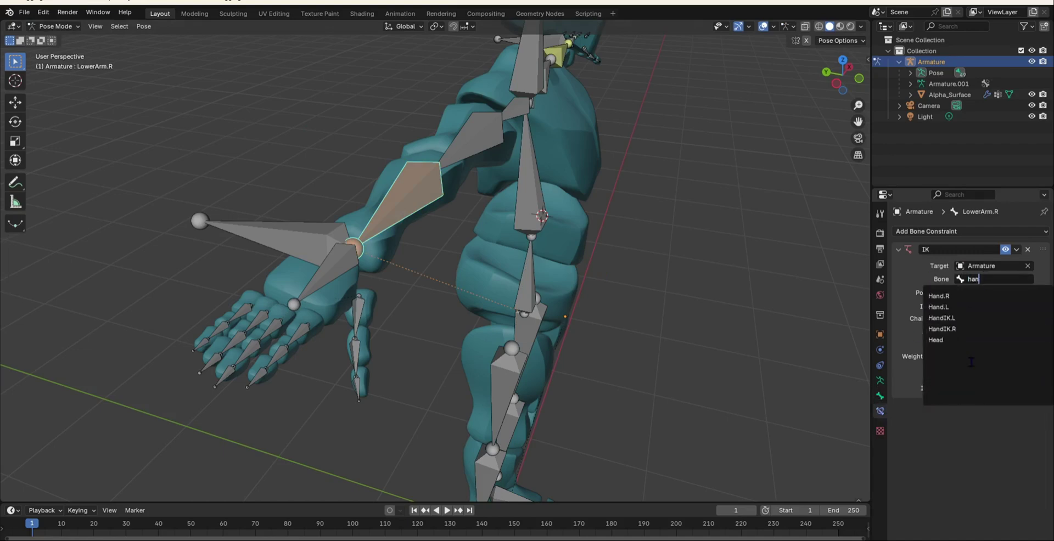
left_click(990, 332)
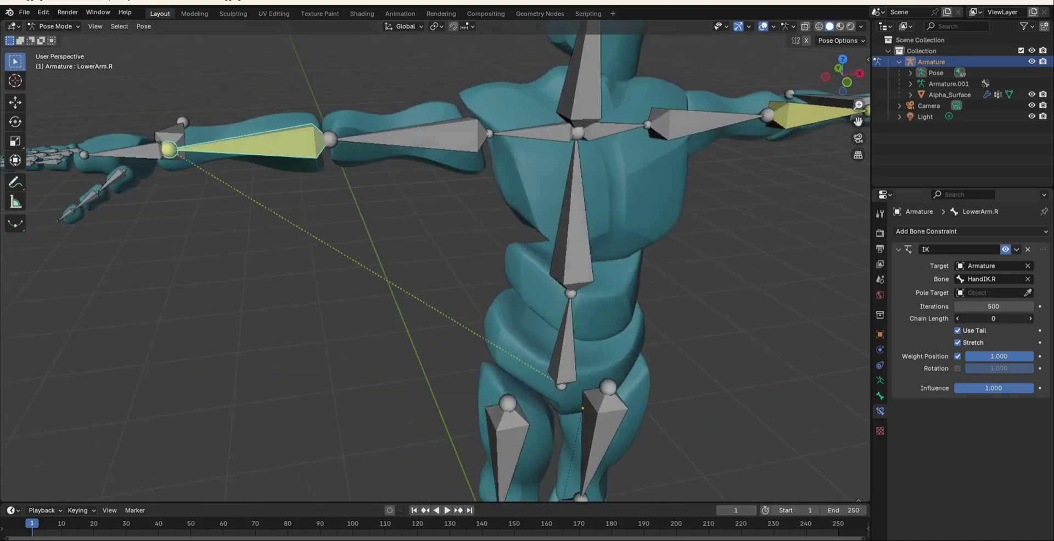
left_click(998, 319)
key("Return")
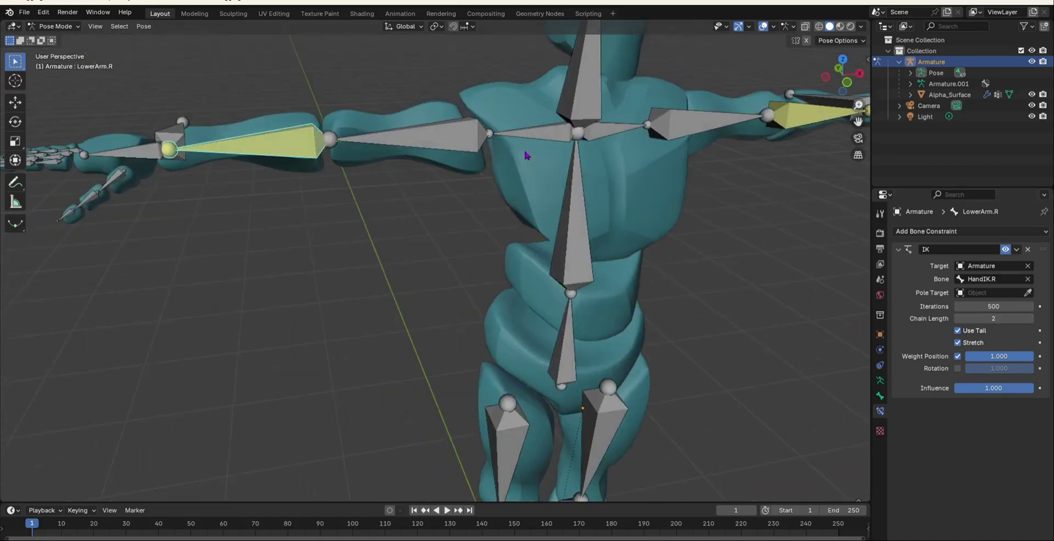
In Edit Mode, parent the right hand bone to HandIK.R.
middle_click_drag(526, 156, 405, 214)
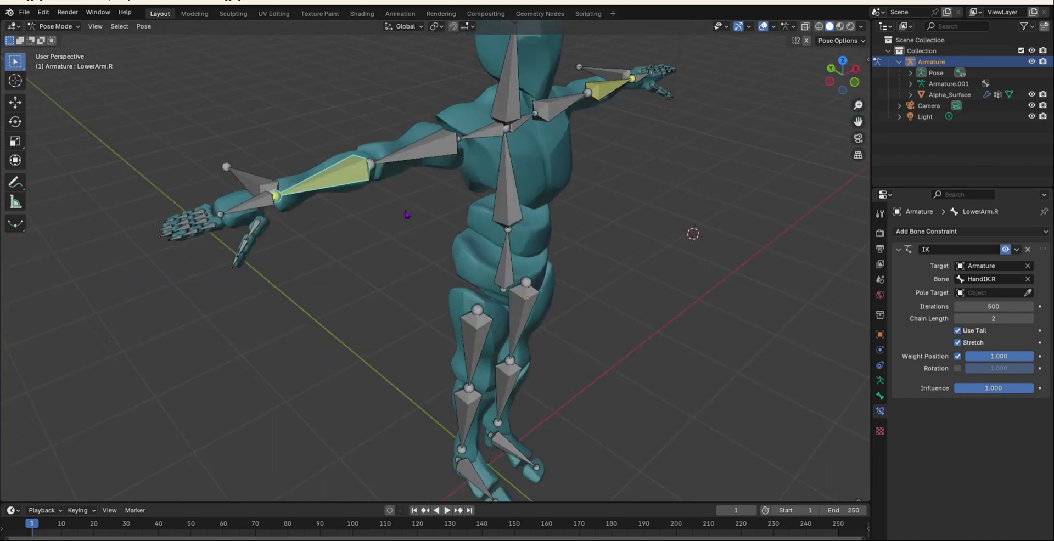
left_click(58, 27)
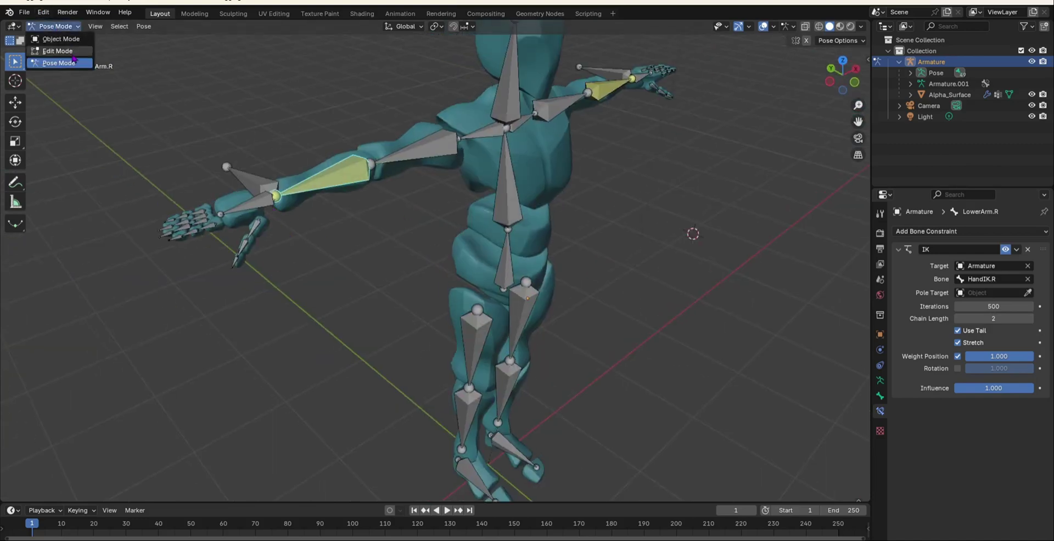
left_click(54, 61)
left_click(248, 203)
left_click(253, 183, "shift")
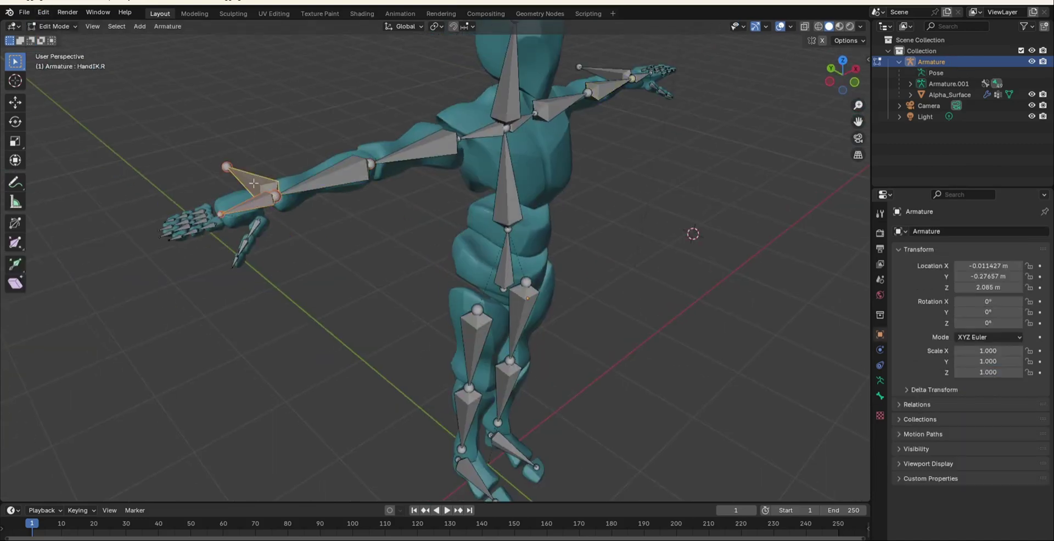
key("ctrl+p")
left_click(254, 188)
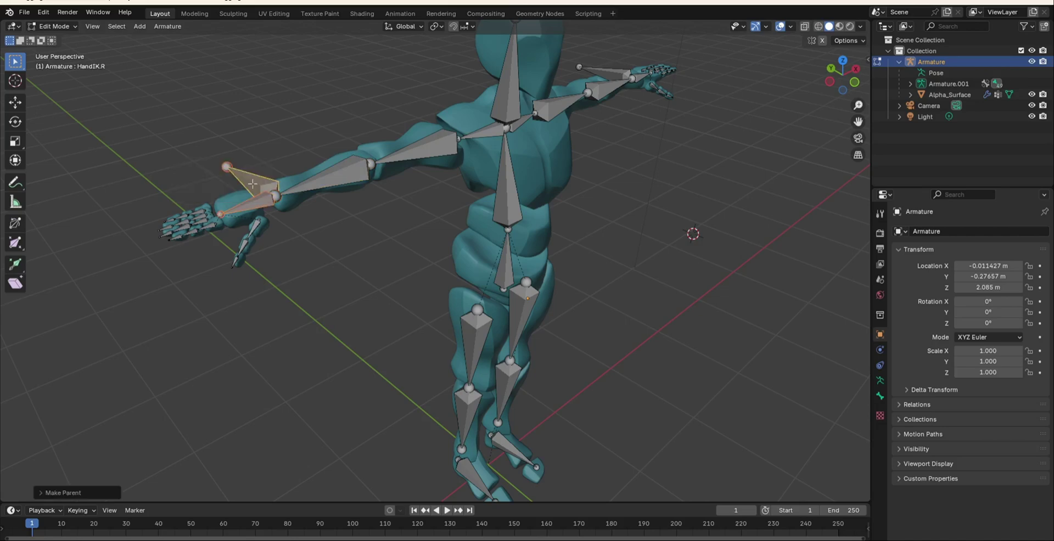
Test the right arm by moving and rotating HandIK.R in Pose Mode, and undo both transforms.
left_click(53, 25)
left_click(52, 64)
key("g")
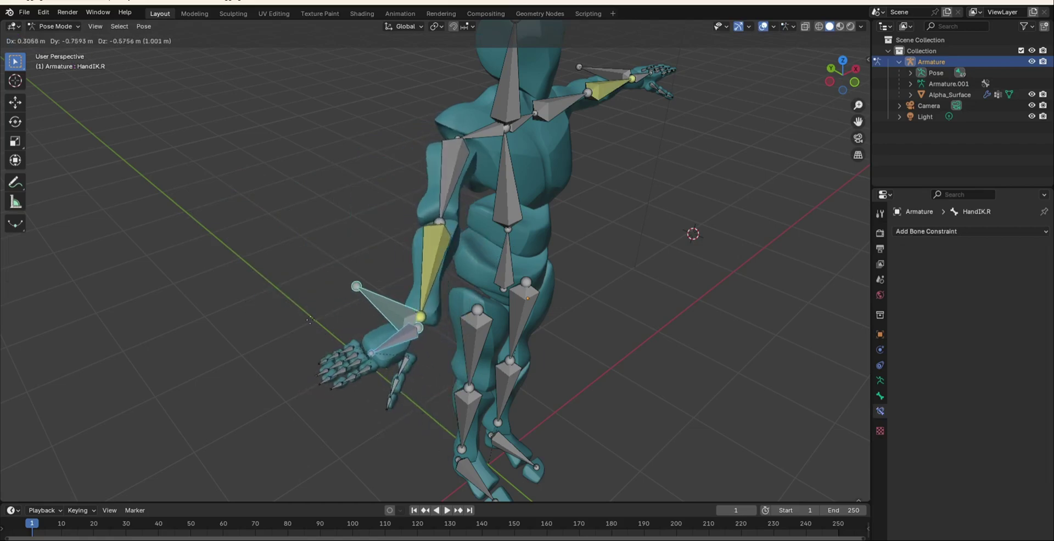
left_click(340, 379)
key("r")
left_click(440, 390)
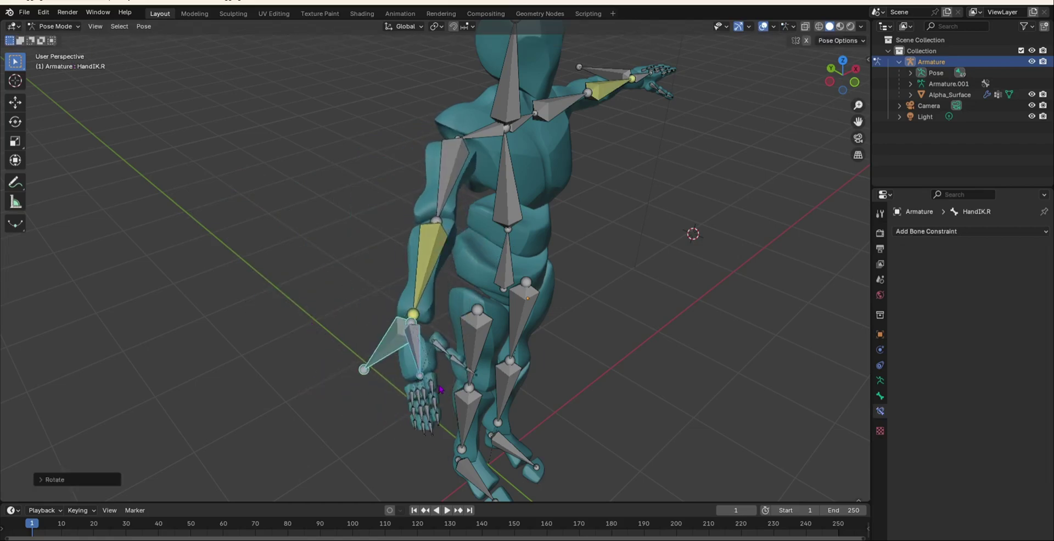
key("ctrl+z")
key("ctrl+z")
left_click(377, 368)
Examine the right elbow joint between the upper and lower arm bones from behind the character.
middle_click_drag(301, 282, 291, 264)
scroll(349, 317, "up", 5)
middle_click_drag(349, 318, 291, 330)
scroll(322, 352, "up", 4)
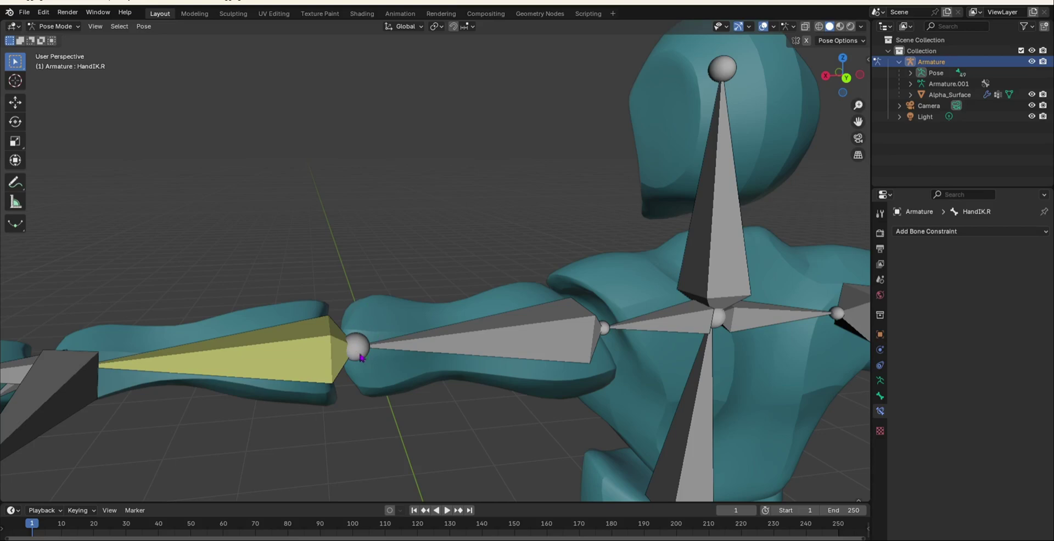
scroll(364, 359, "down", 5)
scroll(364, 357, "up", 5)
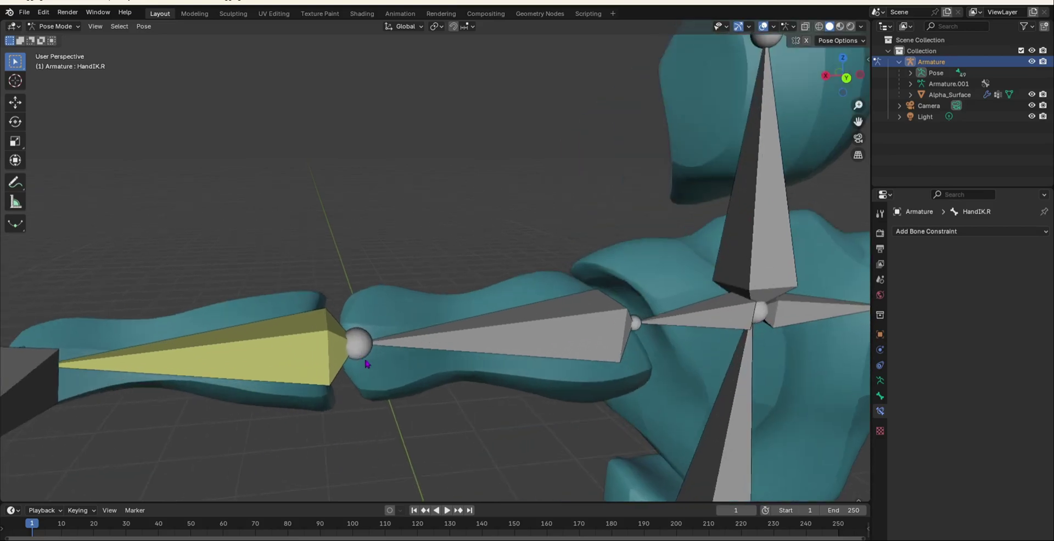
scroll(366, 364, "down", 4)
In Edit Mode, extrude a bone about 0.36 m long backward from the left elbow joint.
middle_click_drag(366, 363, 249, 430)
scroll(250, 430, "up", 4)
left_click(269, 411)
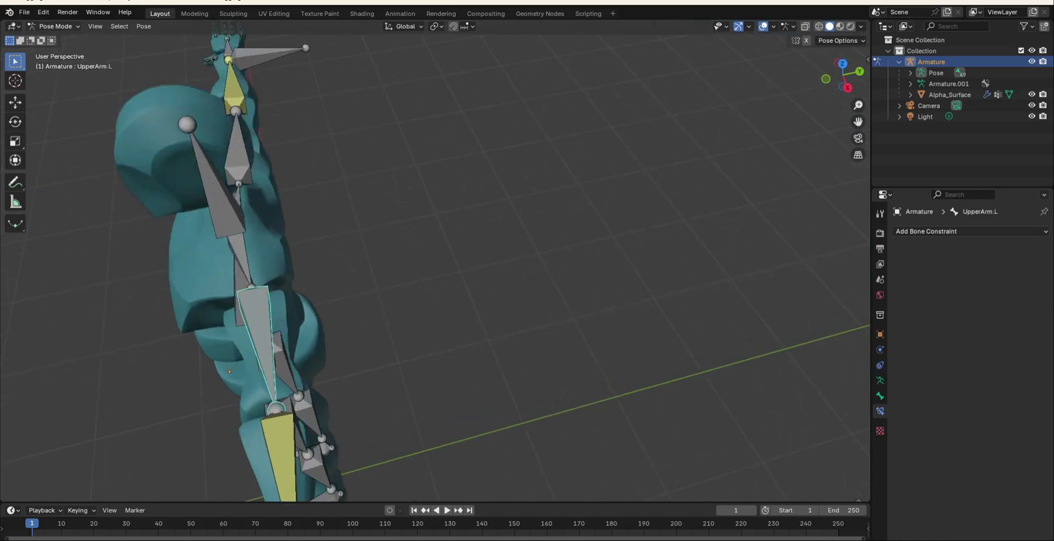
left_click(53, 26)
left_click(61, 52)
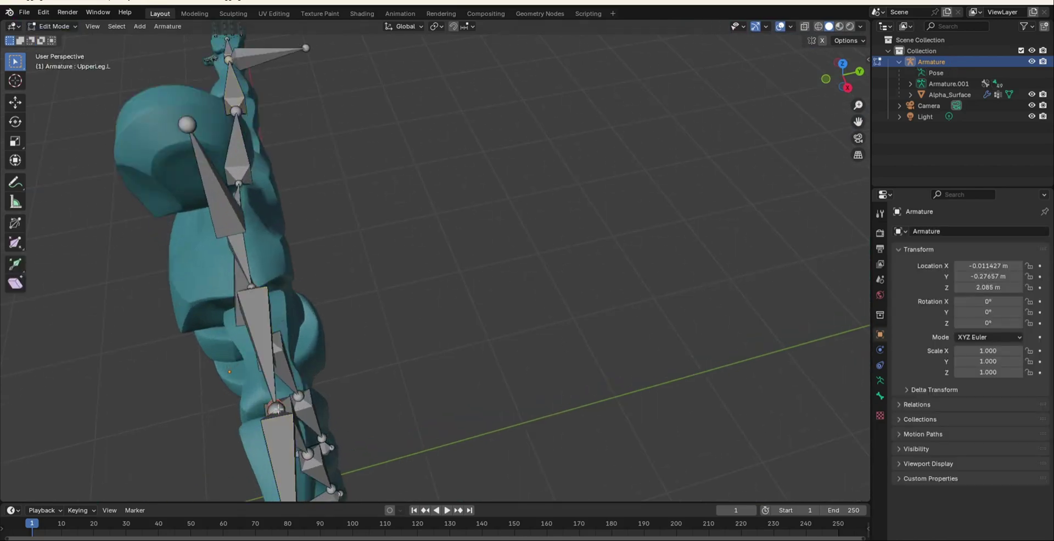
left_click(273, 406)
mouse_move(280, 405)
middle_mouse_down()
mouse_move(301, 388)
mouse_move(285, 423)
middle_mouse_up()
key("e")
left_click(392, 431)
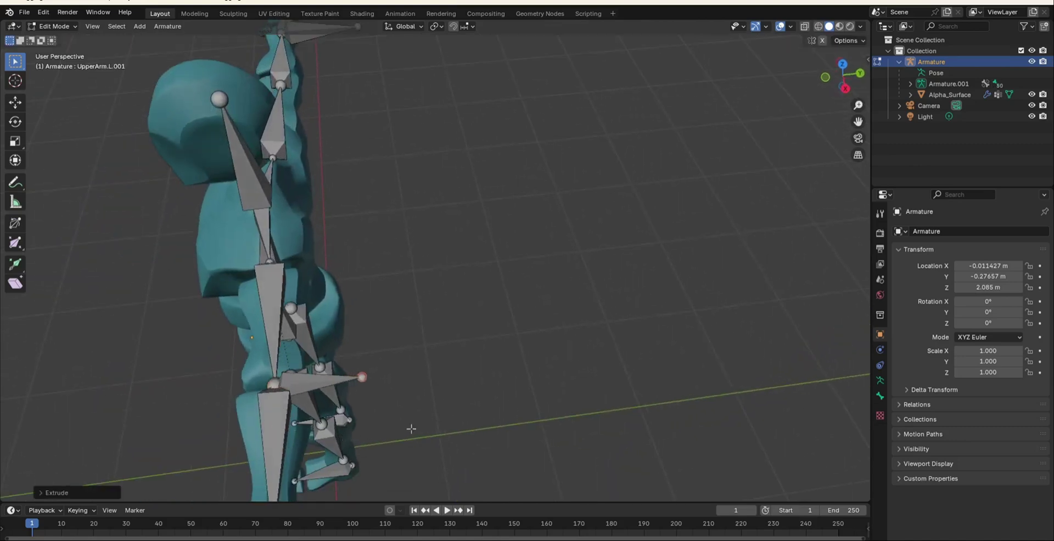
Clear the parent of the bone extruded from the left elbow and move it about 0.84 m backward along global Y.
left_click(316, 390)
key("alt+p")
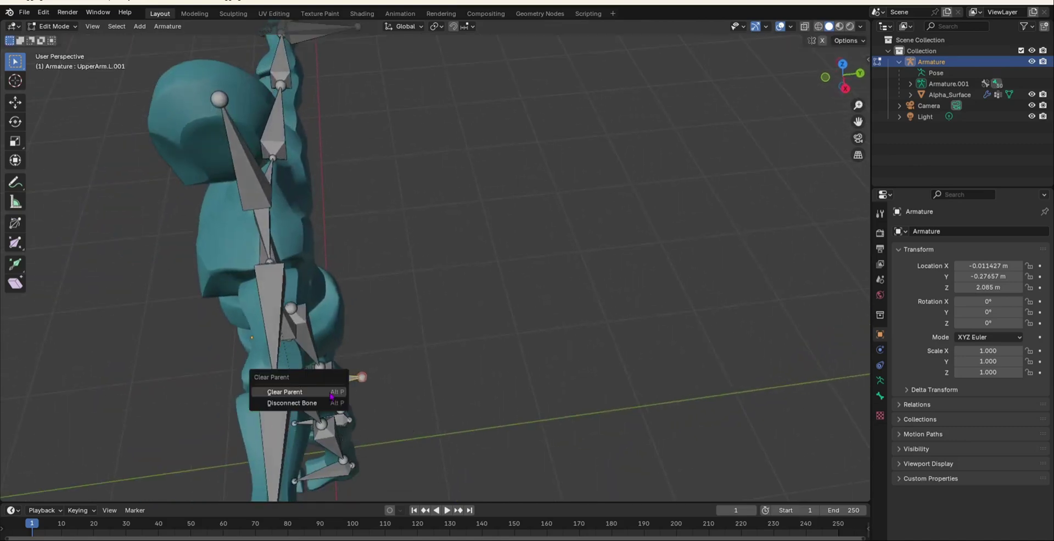
left_click(285, 391)
key("g")
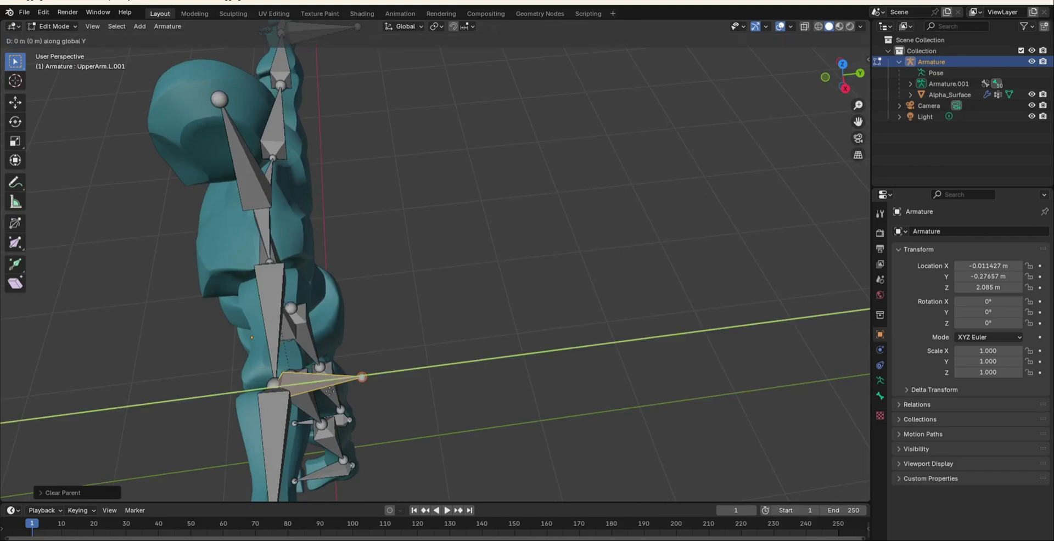
left_click(526, 356)
Rename the detached bone behind the left elbow as ArmTarget.L.
middle_click_drag(527, 356, 471, 346)
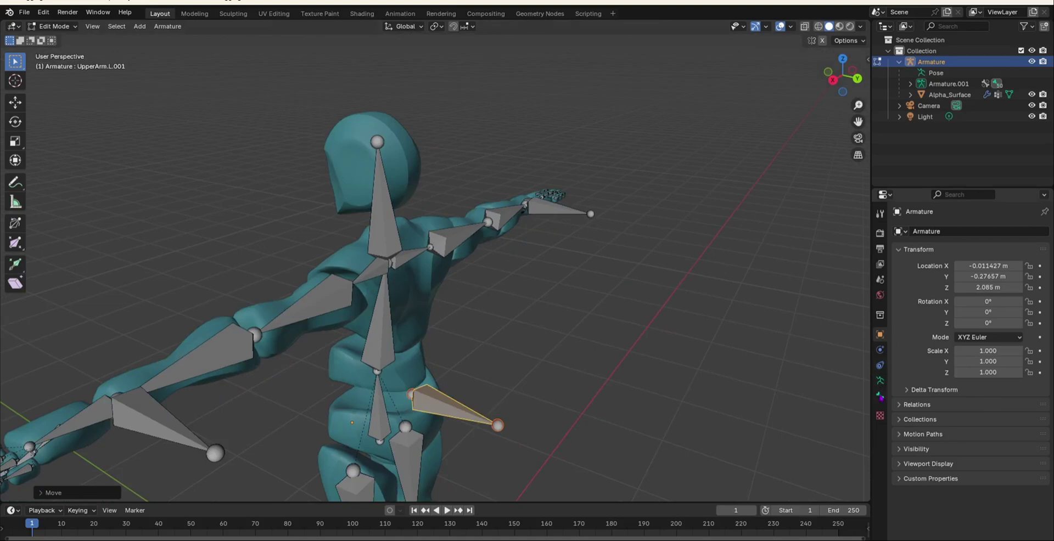
left_click(880, 396)
left_click(958, 231)
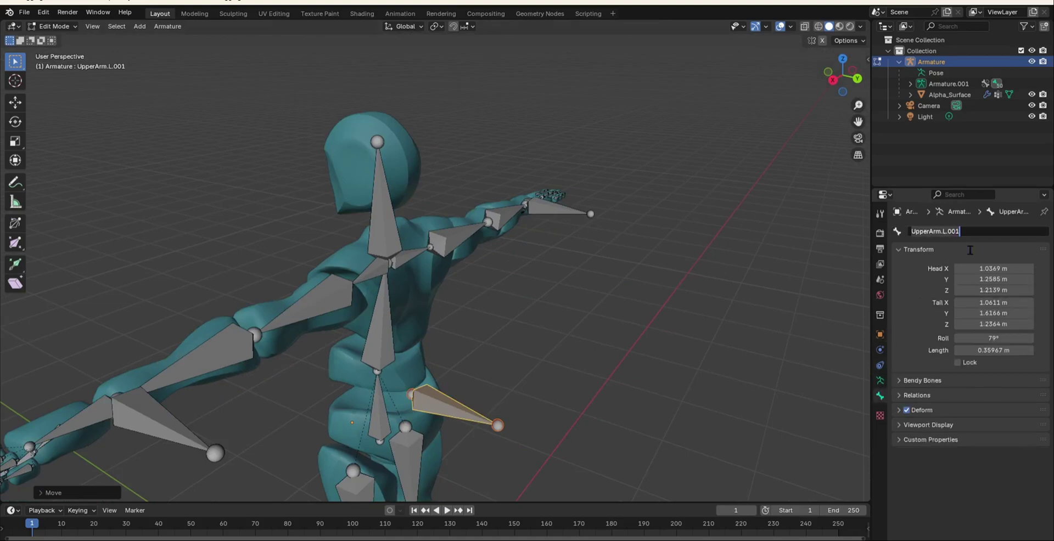
type("ArmTarget.L")
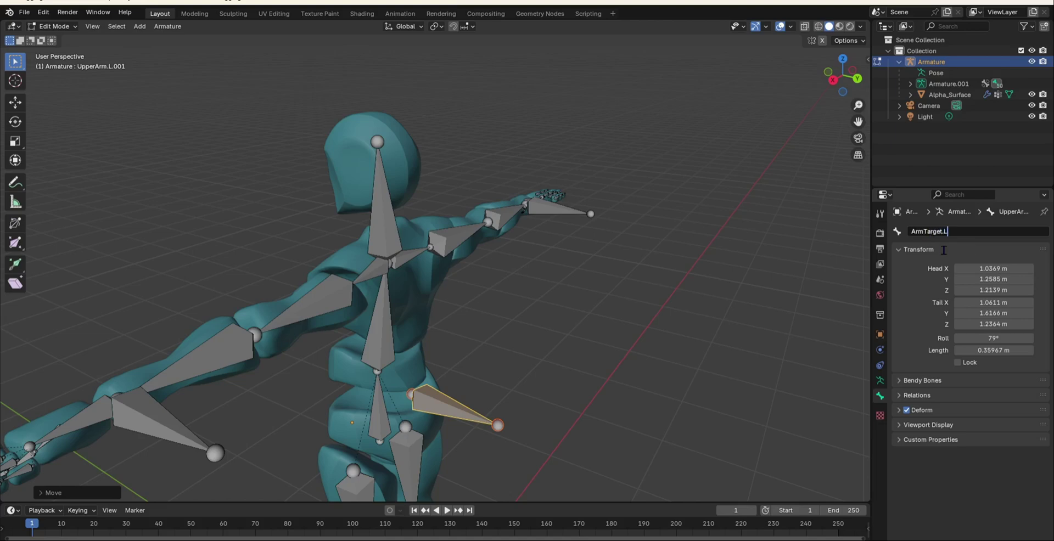
key("Return")
In Pose Mode, set the pole target of LowerArm.L's IK constraint to Armature with ArmTarget.L as the pole bone.
middle_click_drag(560, 273, 530, 338)
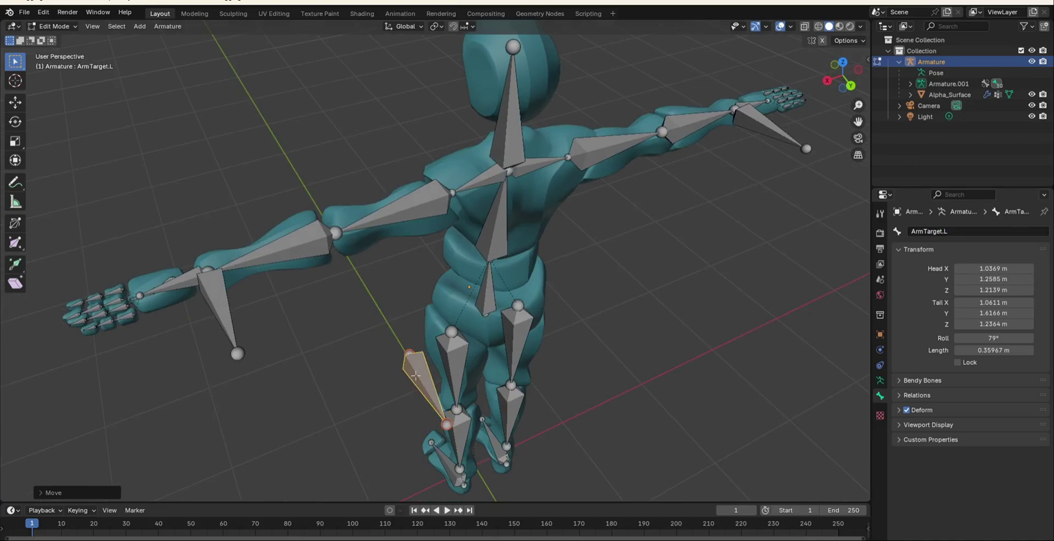
left_click(294, 233)
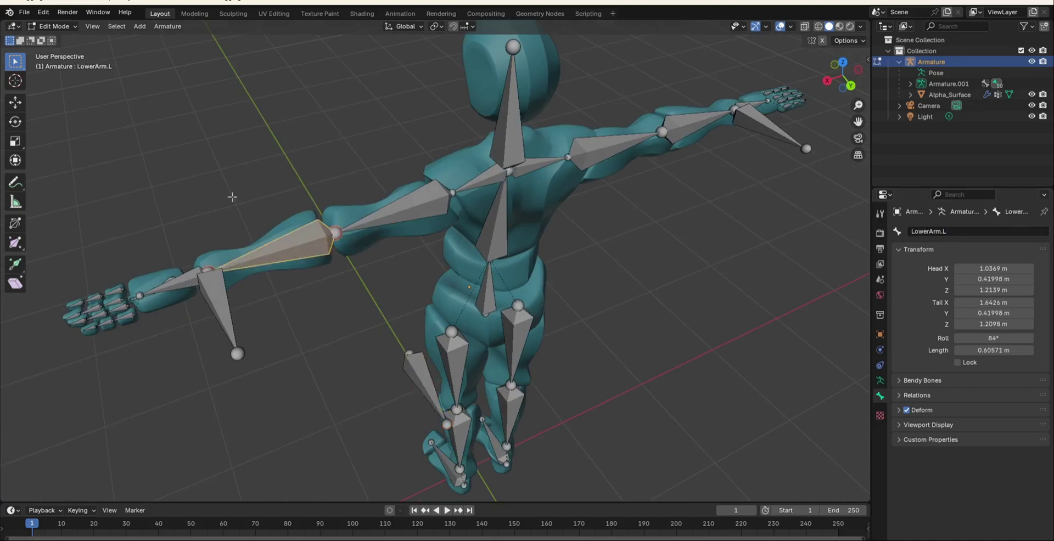
left_click(55, 26)
left_click(55, 64)
left_click(880, 410)
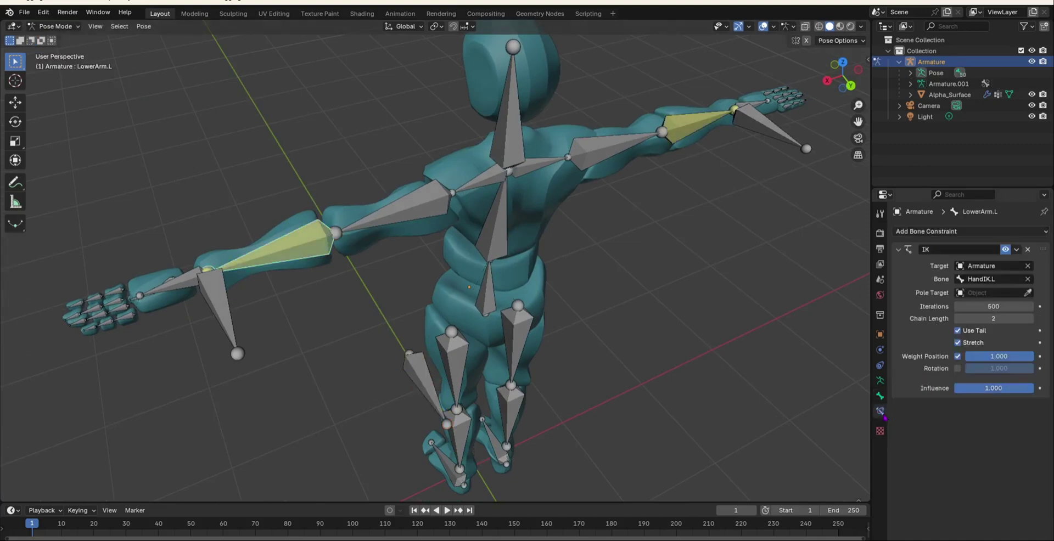
left_click(994, 293)
left_click(998, 316)
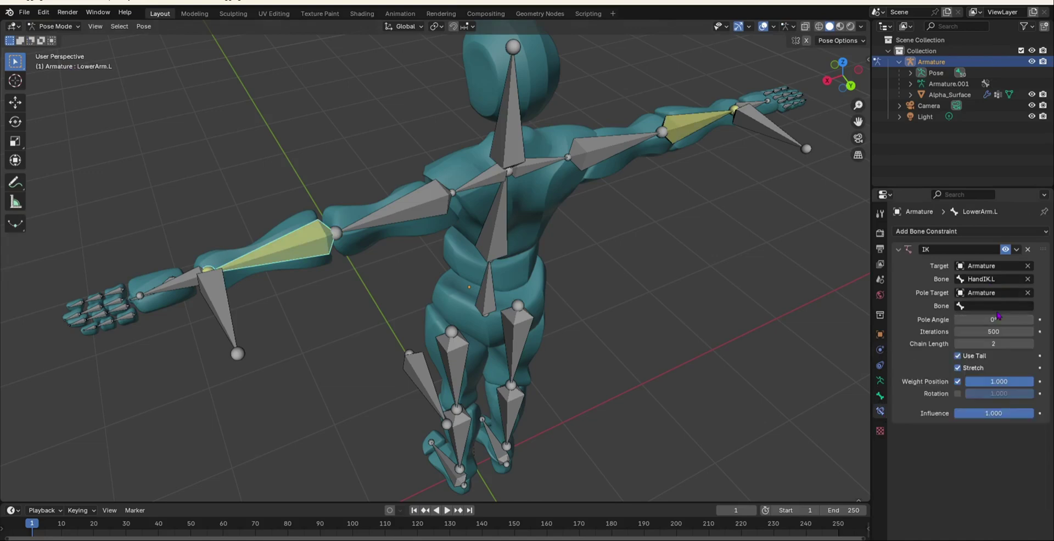
left_click(996, 306)
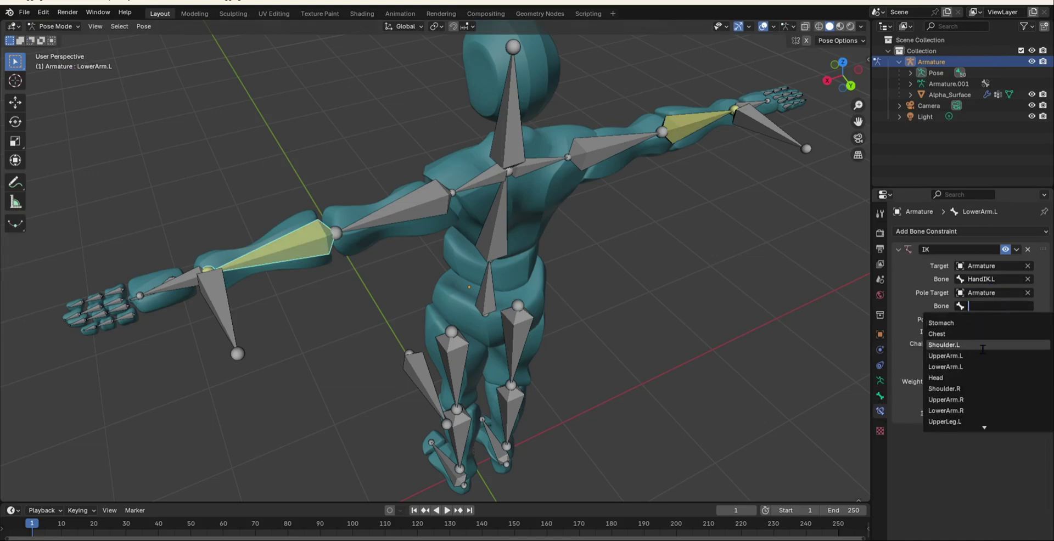
type("arm")
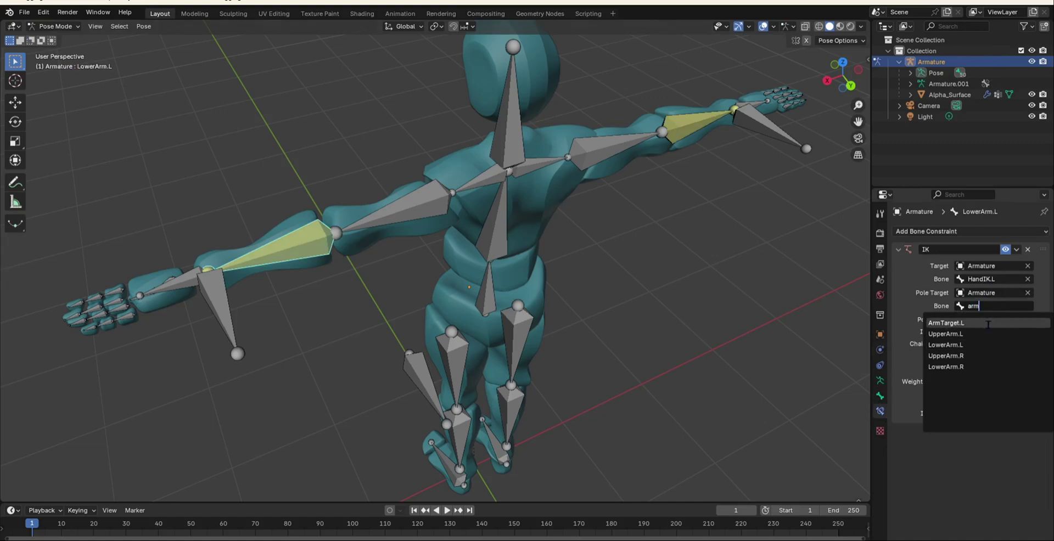
left_click(988, 323)
Adjust the pole angle of LowerArm.L's IK constraint to about -88.3° while viewing the left arm.
scroll(500, 313, "down", 2)
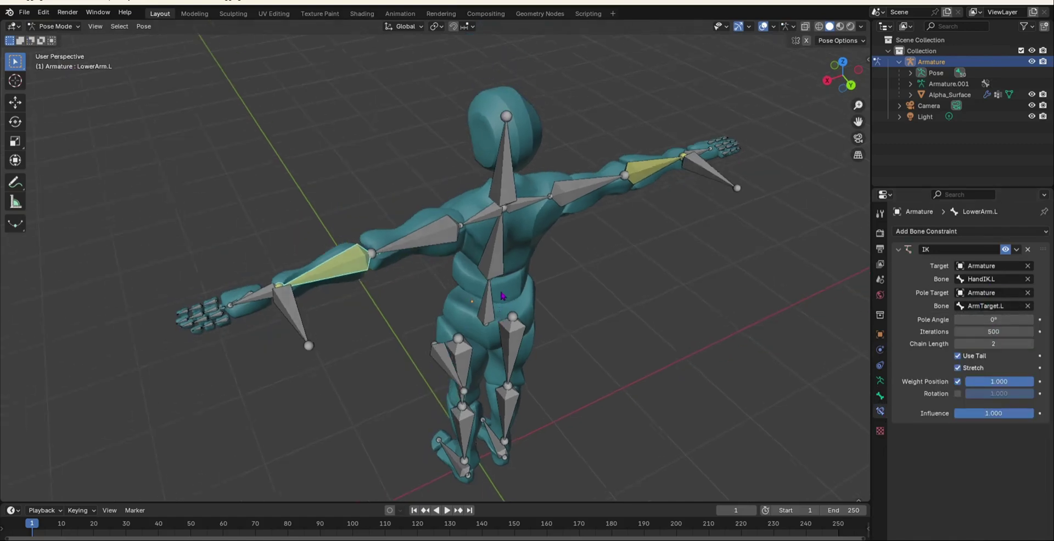
middle_click_drag(500, 313, 709, 237)
scroll(307, 442, "up", 2)
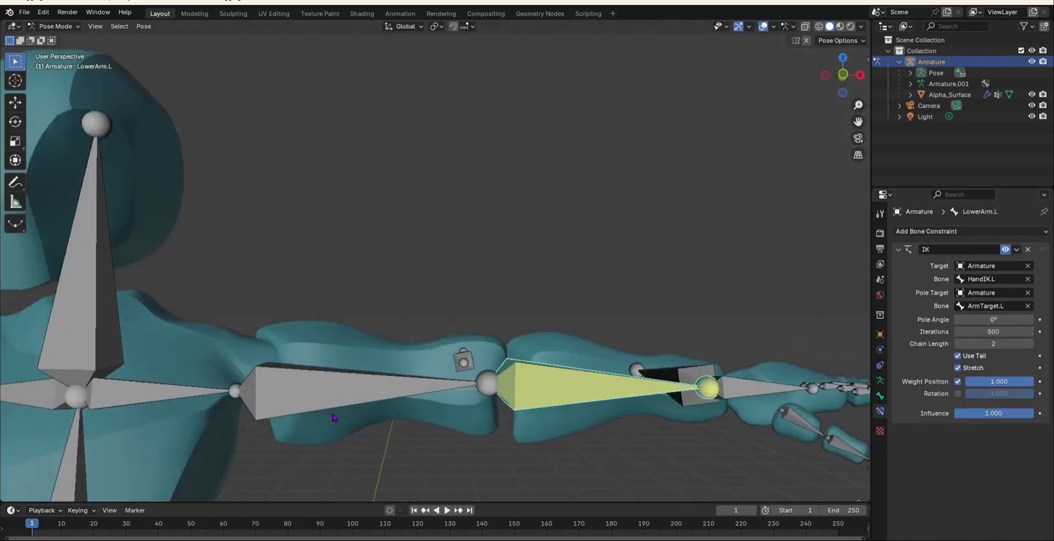
scroll(318, 441, "down", 3)
mouse_move(306, 400)
middle_mouse_down()
mouse_move(324, 454)
mouse_move(329, 422)
mouse_move(305, 393)
mouse_move(320, 377)
mouse_move(310, 406)
middle_mouse_up()
scroll(350, 455, "up", 1)
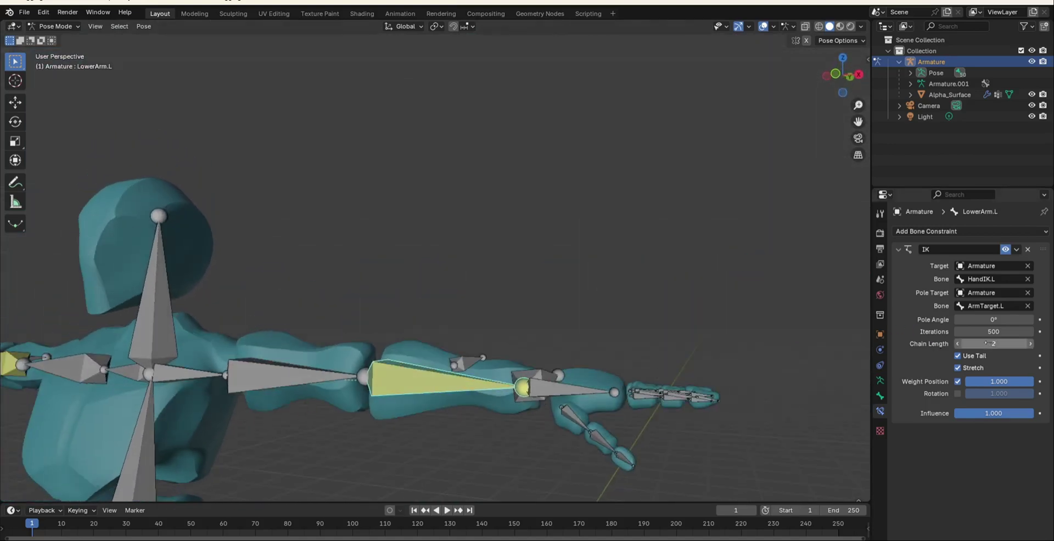
left_click_drag(993, 319, 961, 320)
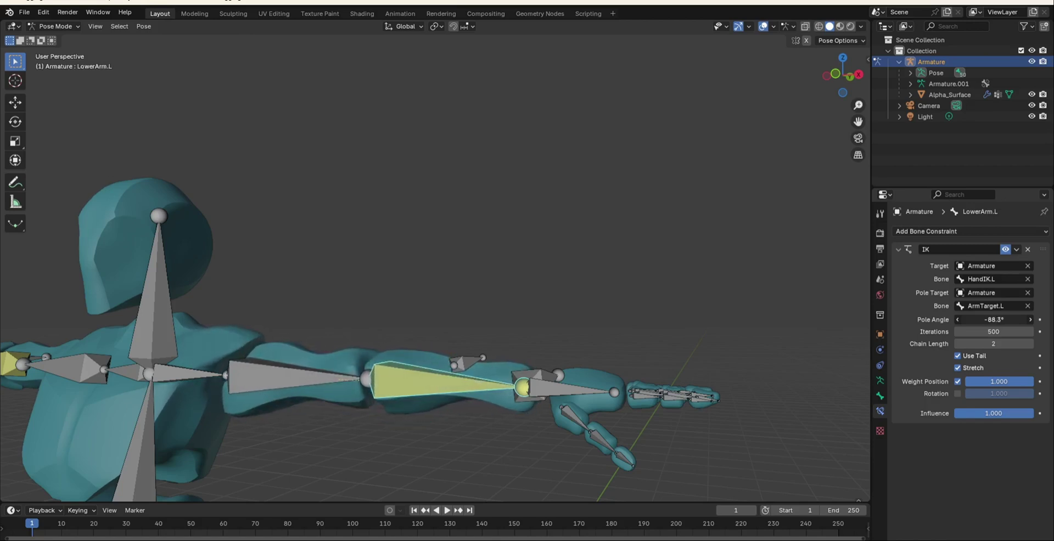
Set the pole angle of LowerArm.L's IK constraint to -90°.
left_click(994, 320)
type("-90")
key("Return")
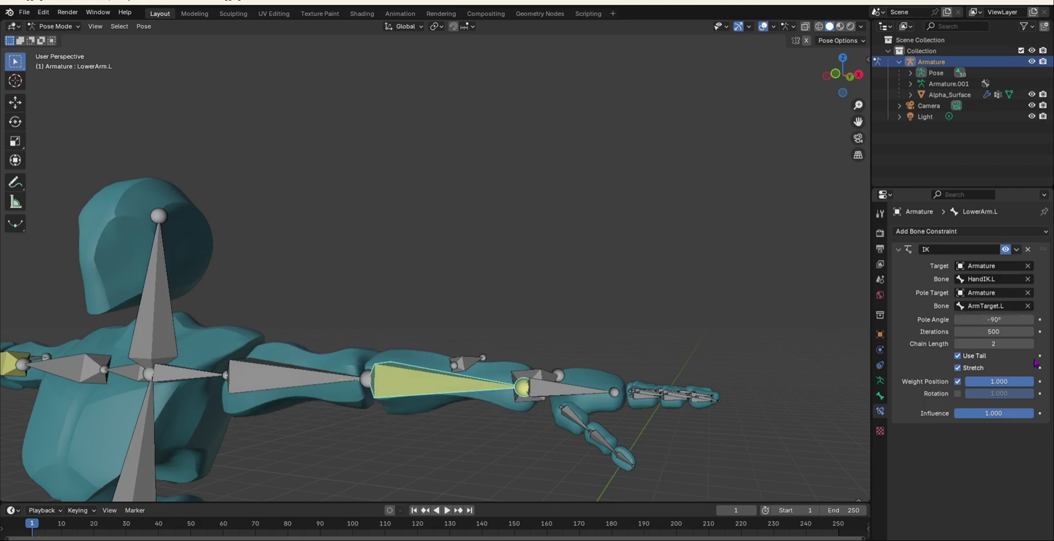
Examine both arms, the hand control bones and the left elbow's pole target bone from behind, above and the side.
scroll(382, 323, "down", 6)
middle_click_drag(382, 323, 404, 358)
scroll(337, 376, "up", 6)
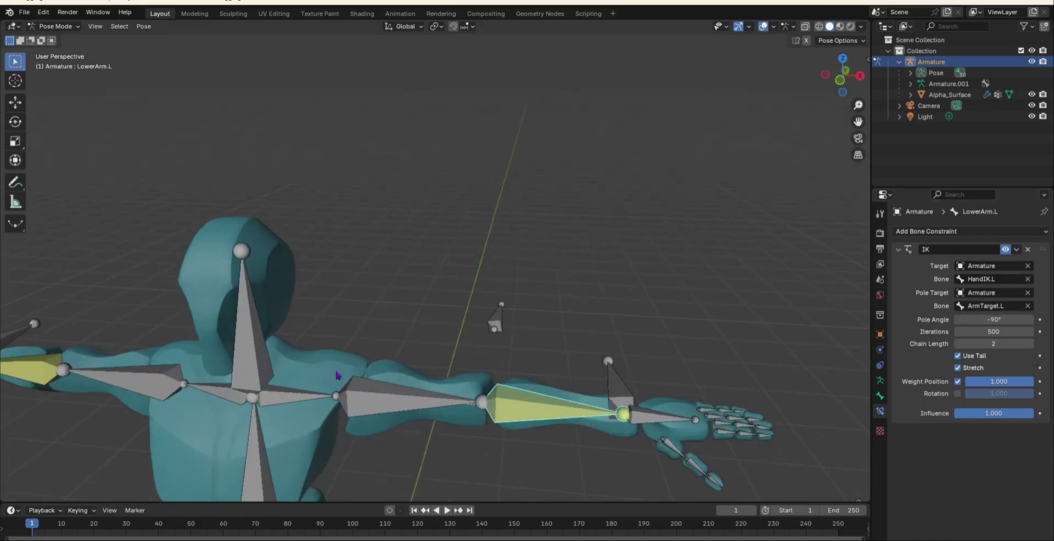
scroll(383, 400, "down", 1)
scroll(371, 371, "up", 5)
middle_click_drag(357, 407, 408, 334, "shift")
scroll(408, 334, "down", 8)
scroll(385, 460, "up", 1)
middle_click_drag(386, 460, 341, 296, "shift")
scroll(419, 323, "down", 4)
middle_click_drag(456, 303, 446, 332)
scroll(445, 333, "up", 6)
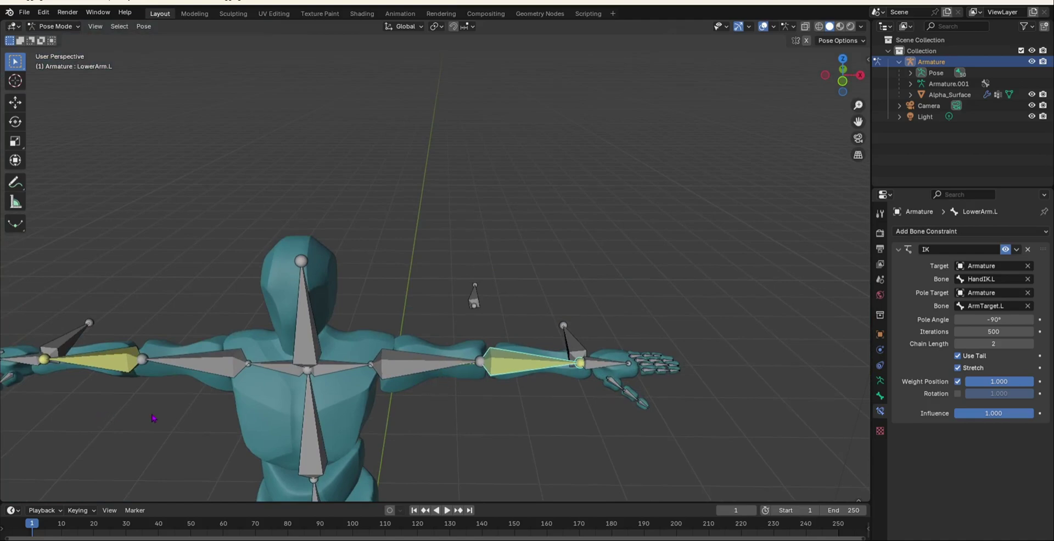
middle_click_drag(353, 358, 296, 387)
scroll(327, 341, "up", 6)
middle_click_drag(327, 341, 401, 293)
scroll(537, 395, "down", 1)
scroll(537, 395, "down", 5)
middle_click_drag(537, 395, 464, 353)
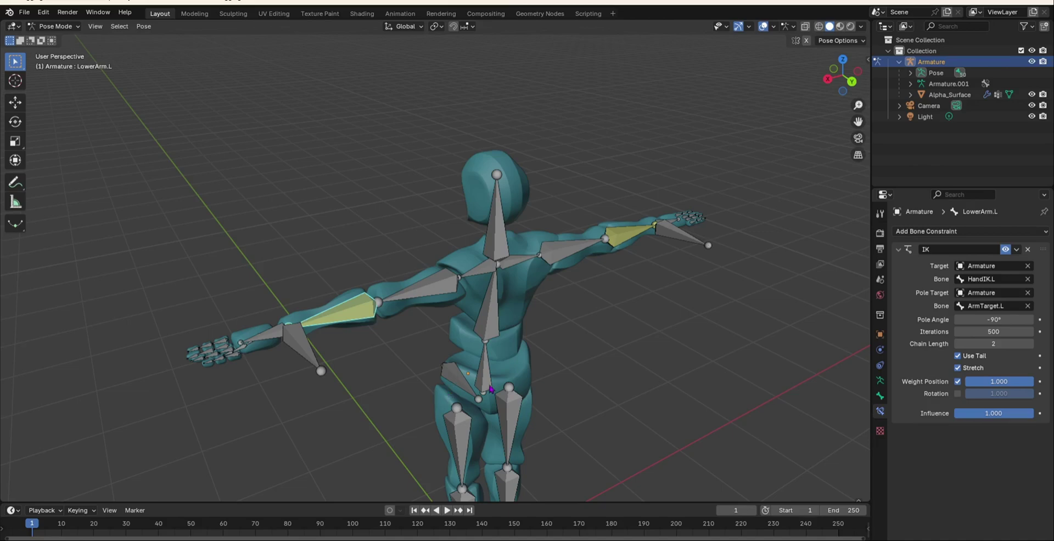
middle_click_drag(397, 311, 442, 387)
scroll(441, 387, "down", 3)
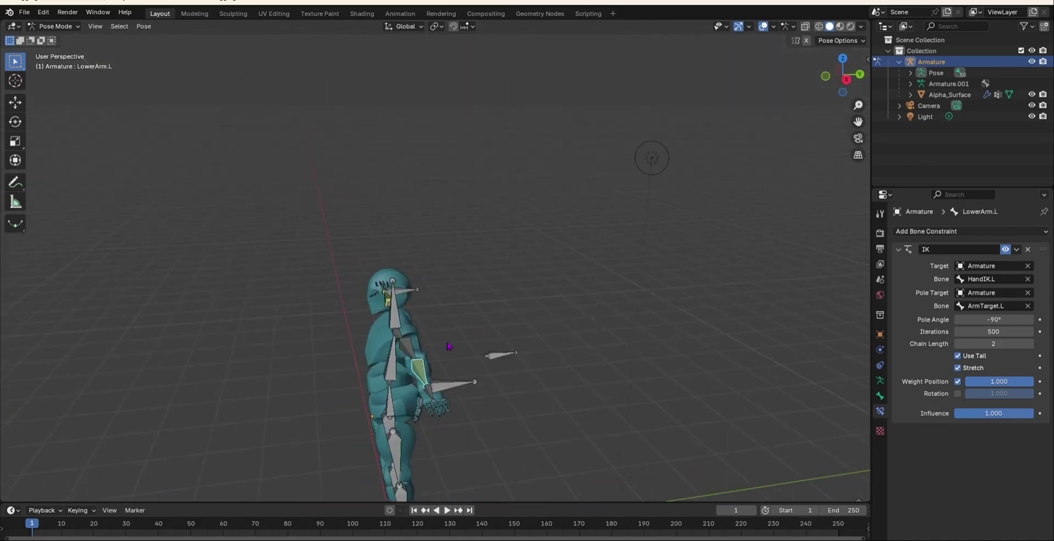
scroll(501, 428, "up", 3)
middle_click_drag(501, 428, 442, 282)
scroll(541, 400, "down", 1)
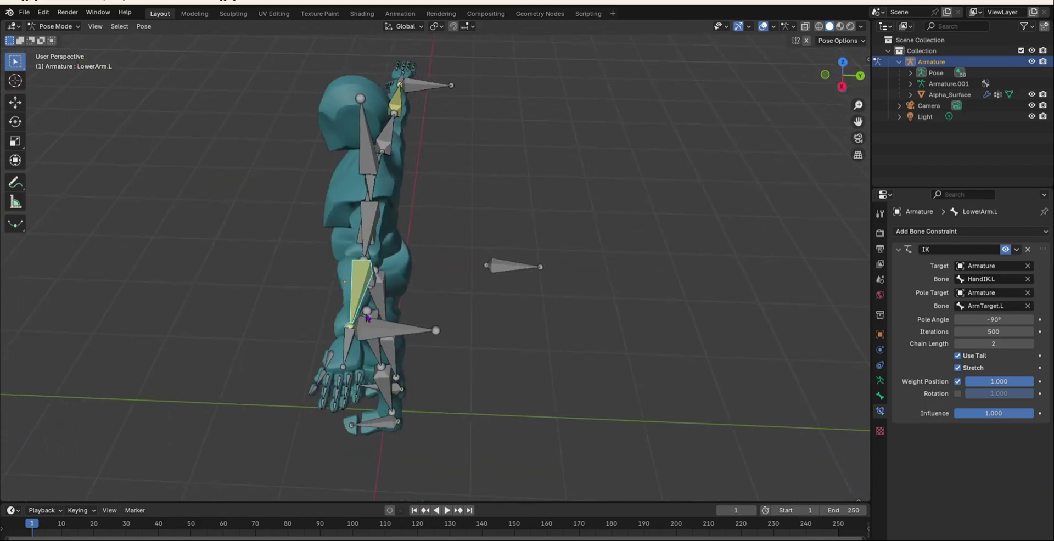
Move HandIK.L to several positions around the body to test how the left arm follows and bends.
left_click(378, 328)
key("g")
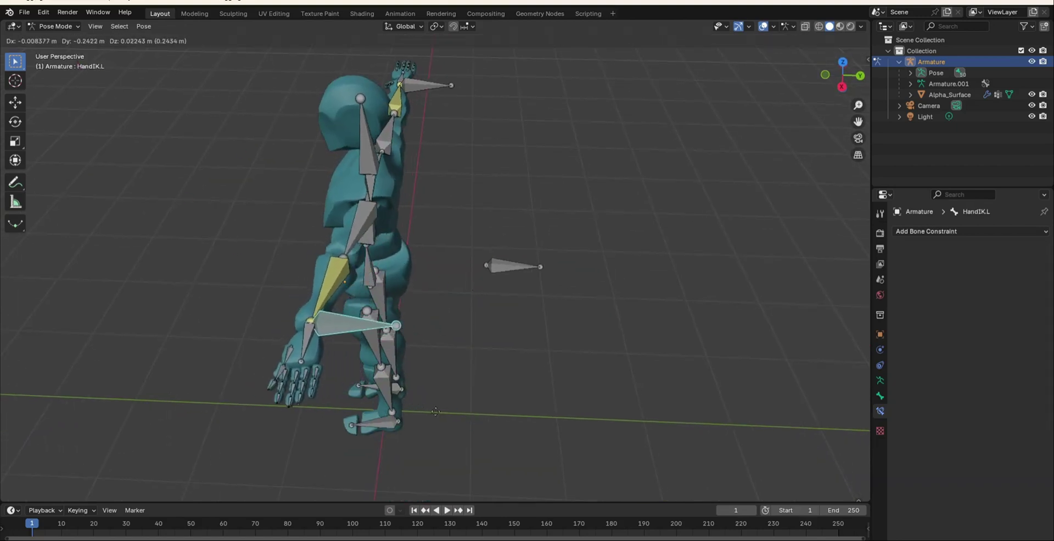
left_click(463, 416)
middle_click_drag(462, 416, 493, 308)
key("g")
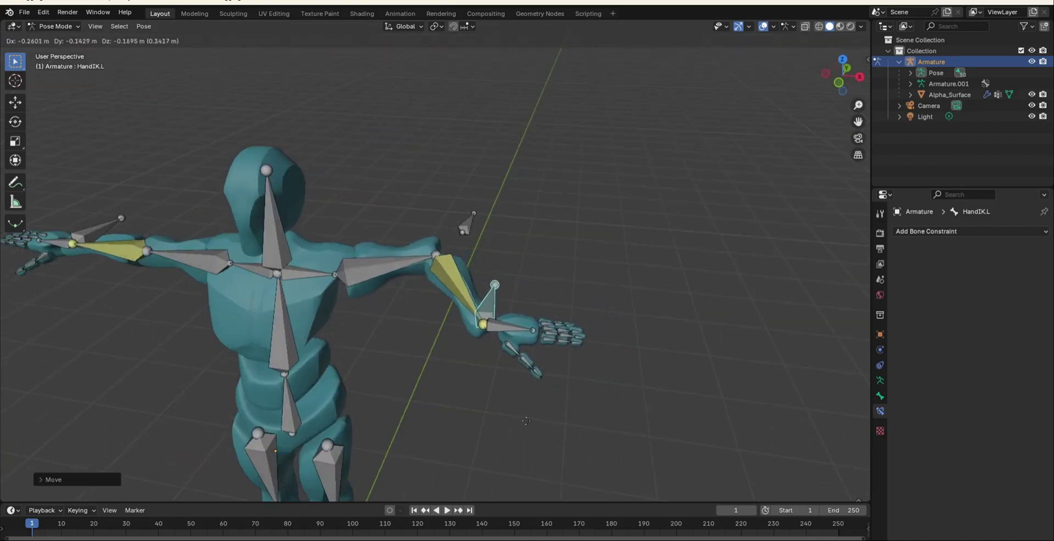
left_click(430, 68)
middle_click_drag(552, 214, 378, 217)
scroll(378, 217, "up", 2)
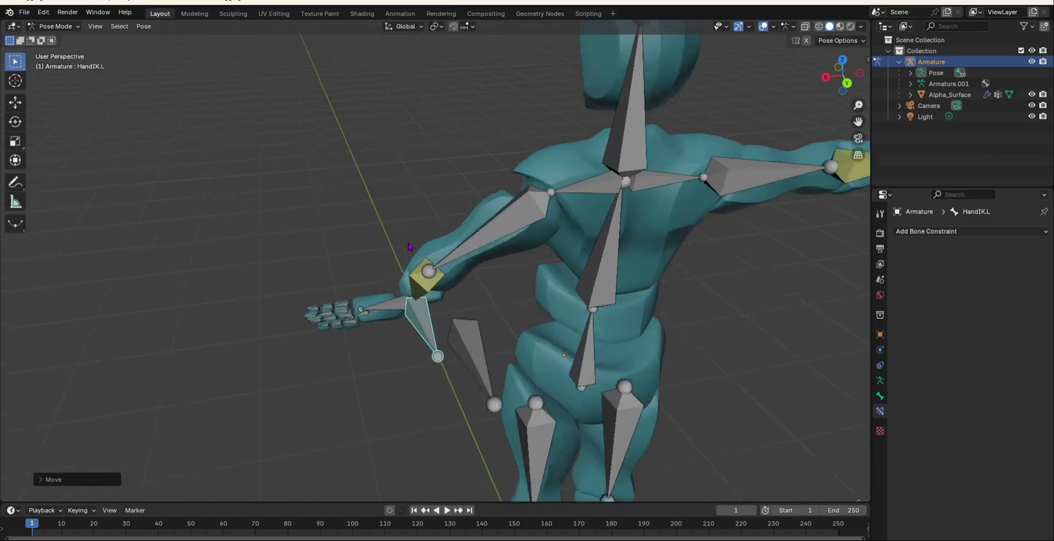
scroll(408, 321, "up", 2)
key("g")
left_click(434, 317)
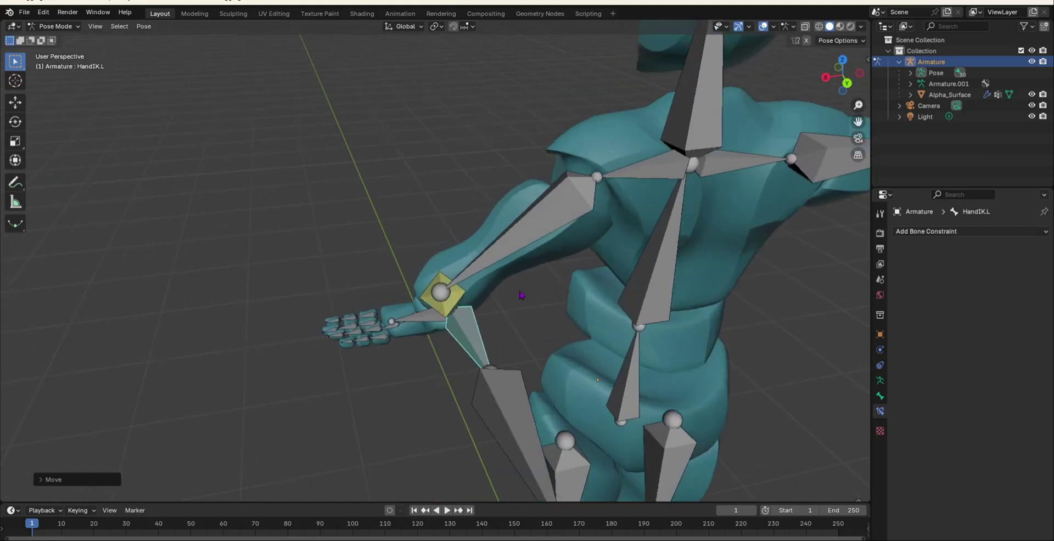
Move ArmTarget.L around behind and in front of the body to test how it steers the left elbow.
left_click(518, 414)
key("g")
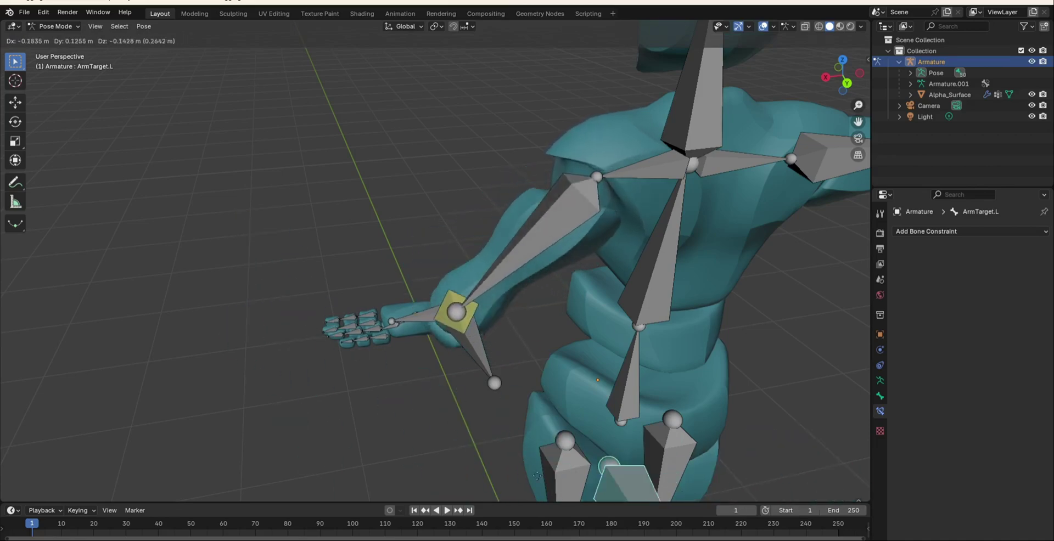
left_click(557, 501)
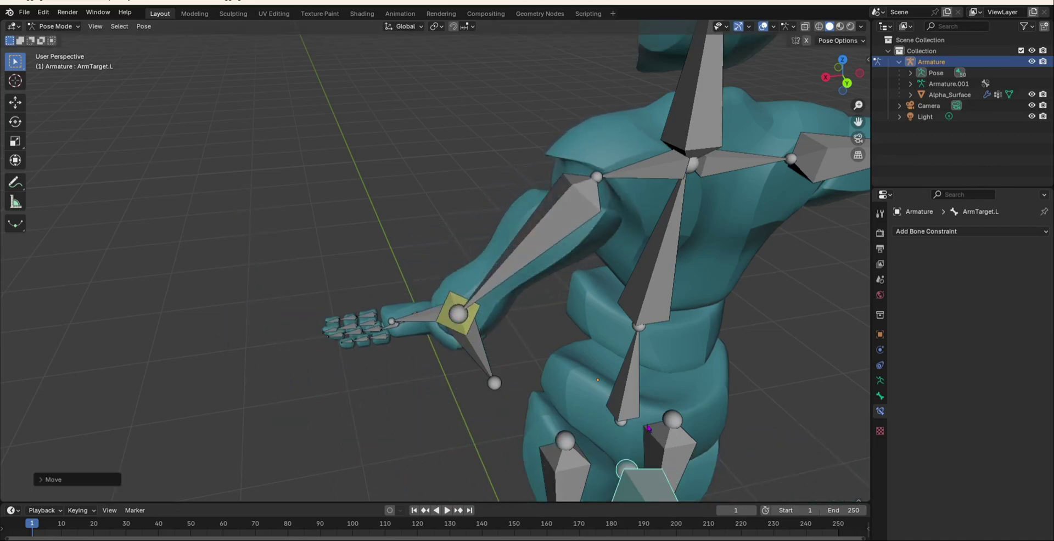
key("g")
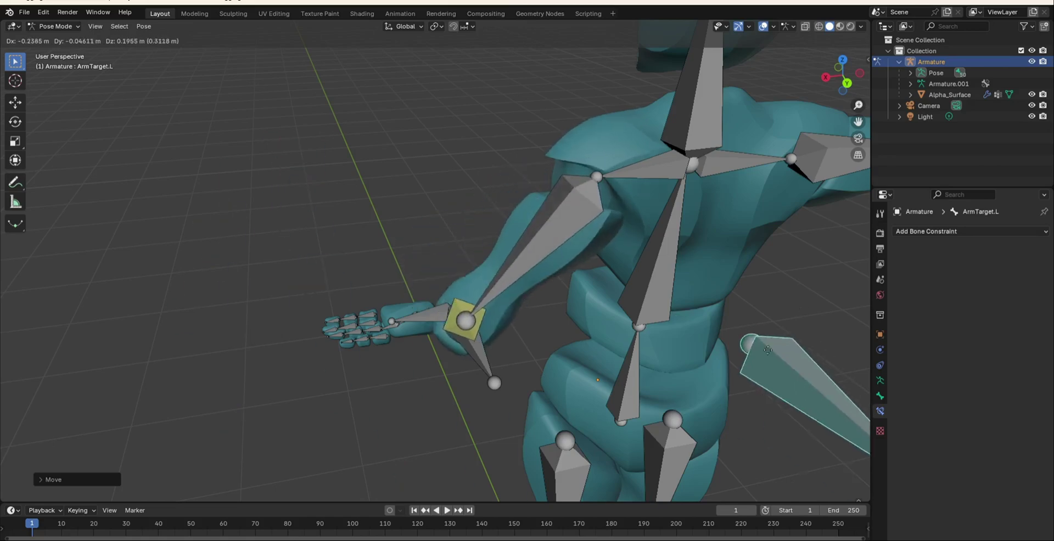
left_click(716, 381)
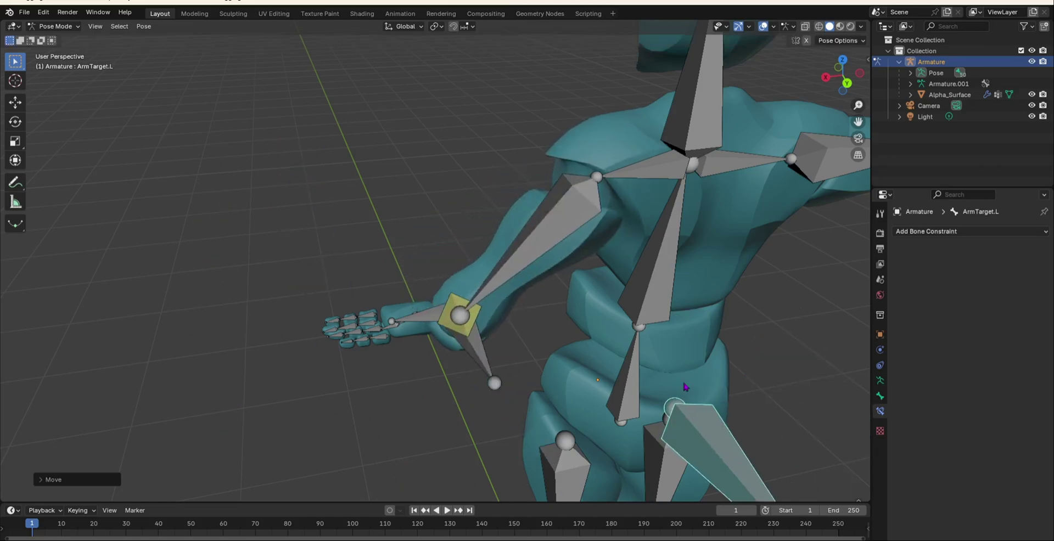
middle_click_drag(621, 332, 707, 325)
scroll(659, 334, "down", 2)
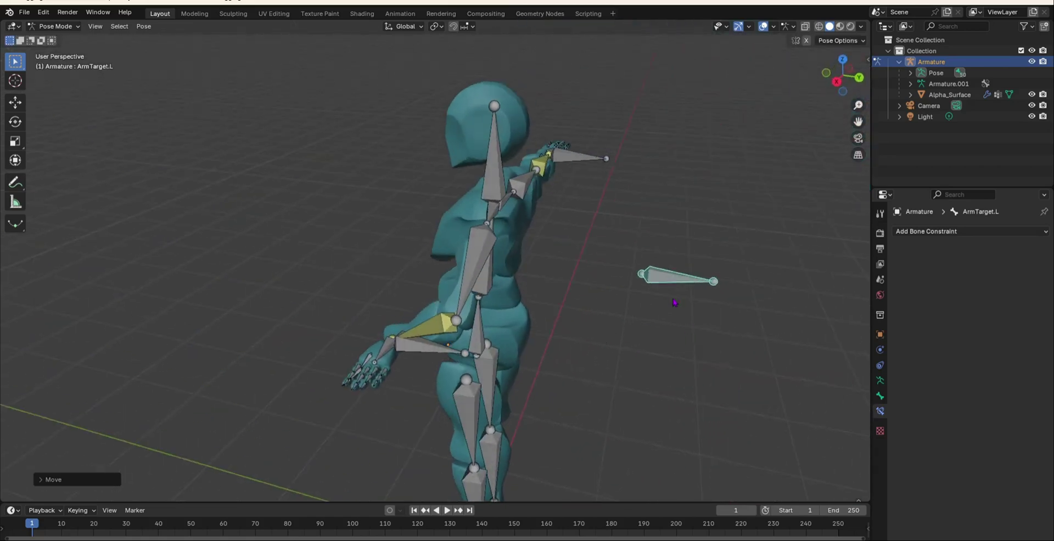
middle_click_drag(641, 215, 635, 327)
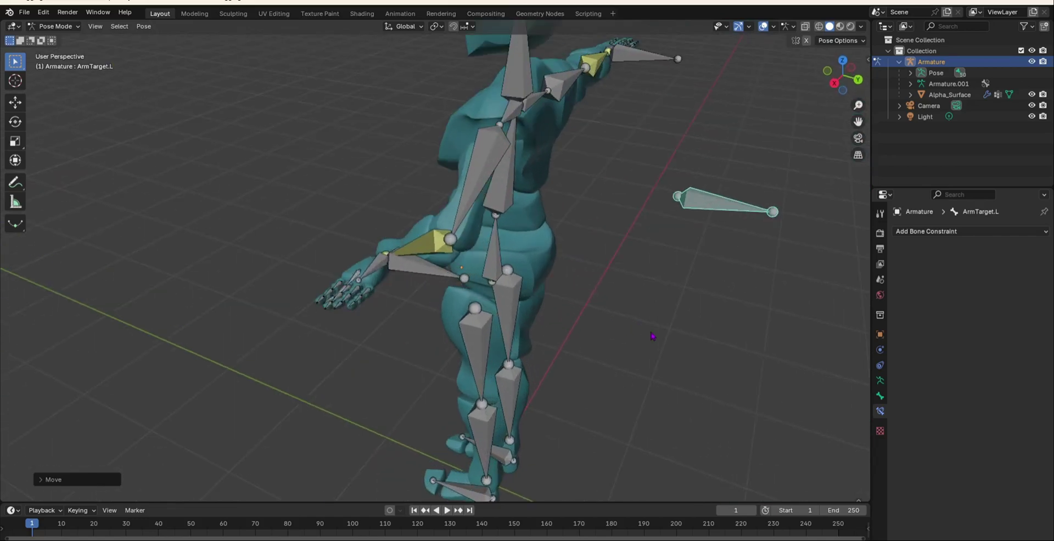
key("g")
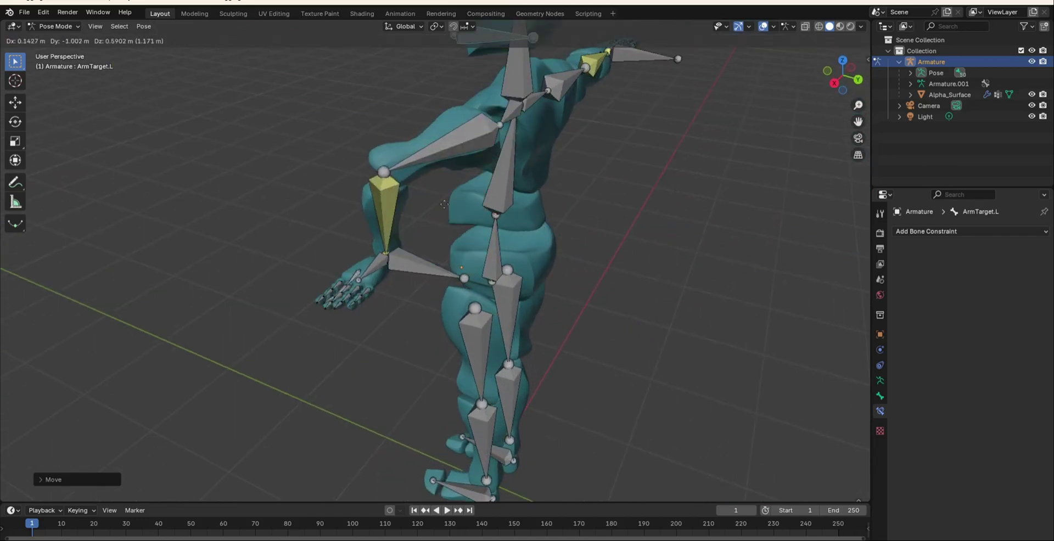
left_click(626, 349)
Rotate HandIK.L so that the left hand points downward in line with the forearm.
scroll(626, 350, "up", 1)
middle_click_drag(564, 297, 288, 342)
left_click(275, 329)
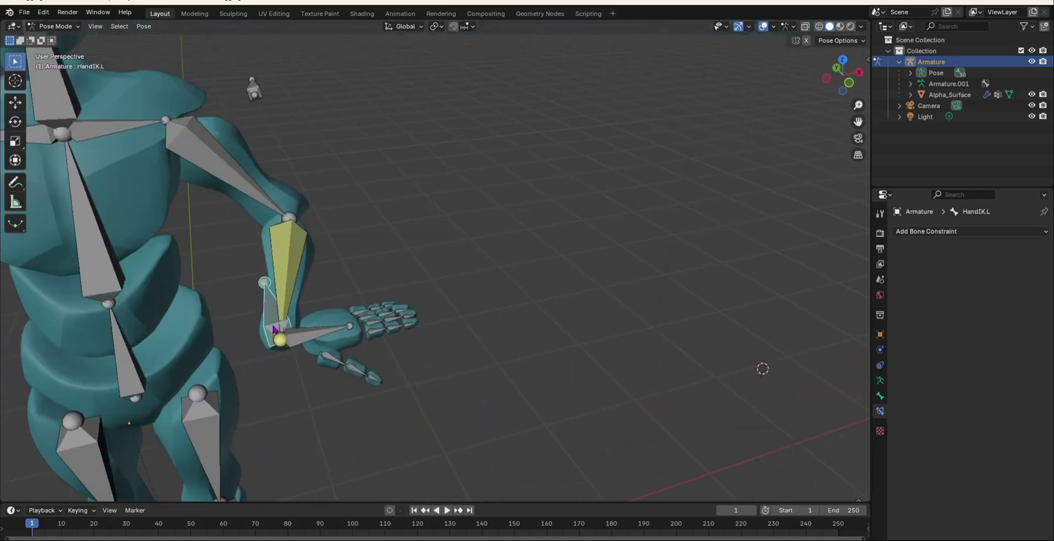
key("r")
left_click(384, 179)
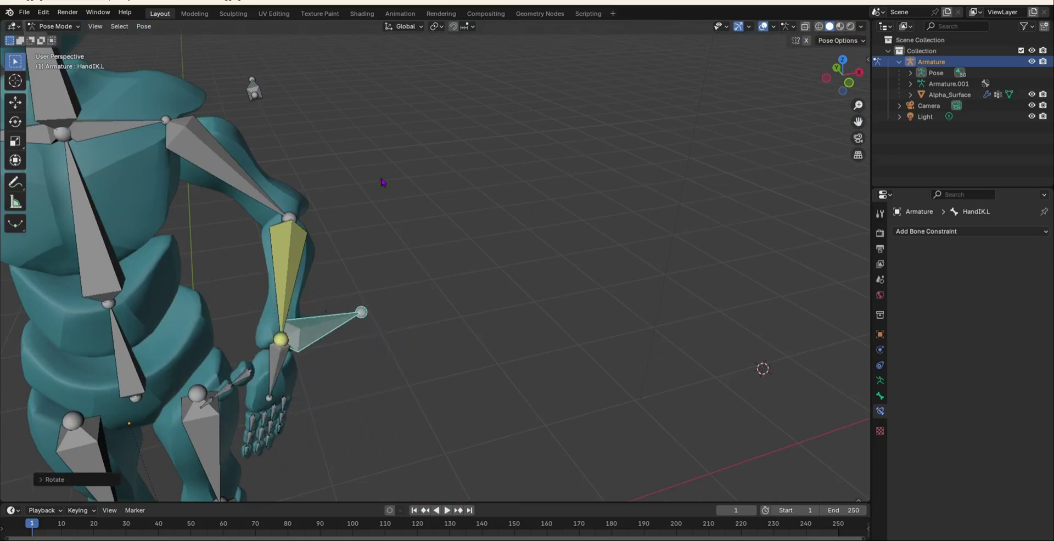
Try ArmTarget.L farther sideways behind the back, check the elbow from the side, and undo the last move.
middle_click_drag(383, 179, 571, 146)
left_click(570, 144)
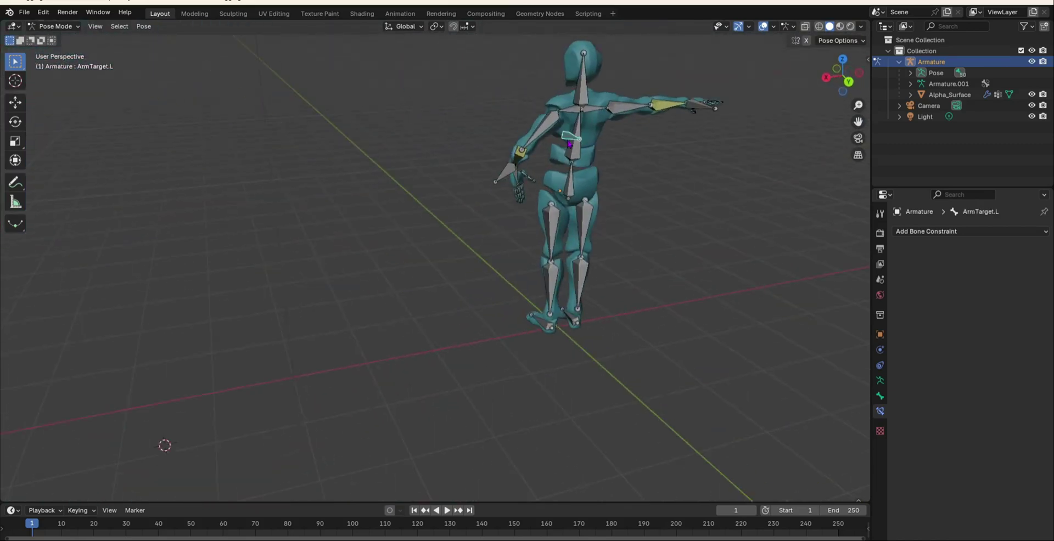
key("g")
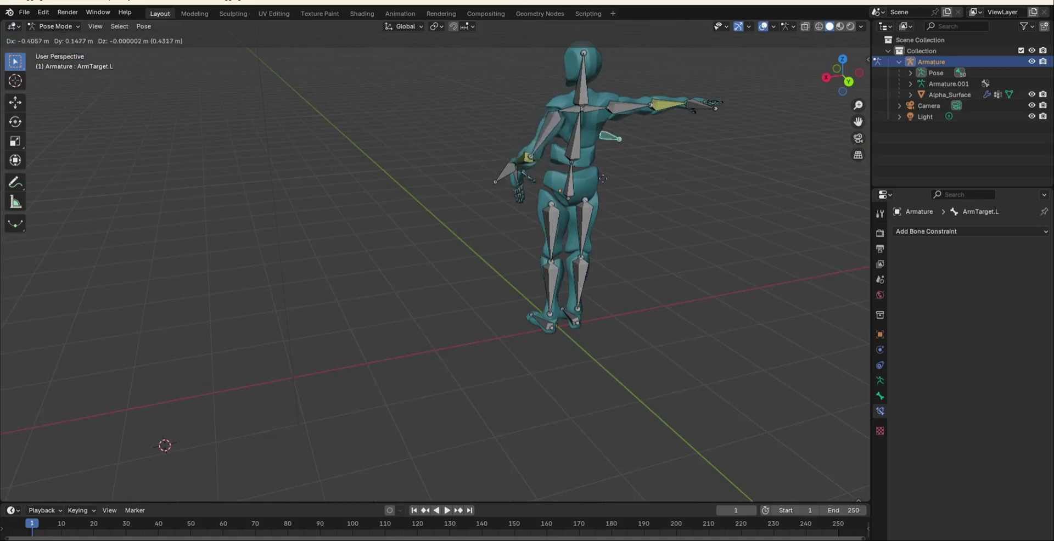
left_click(635, 175)
middle_click_drag(635, 176, 701, 323, "shift")
middle_click_drag(701, 323, 385, 198)
middle_click_drag(384, 198, 412, 280)
scroll(439, 222, "up", 1)
scroll(362, 275, "up", 2)
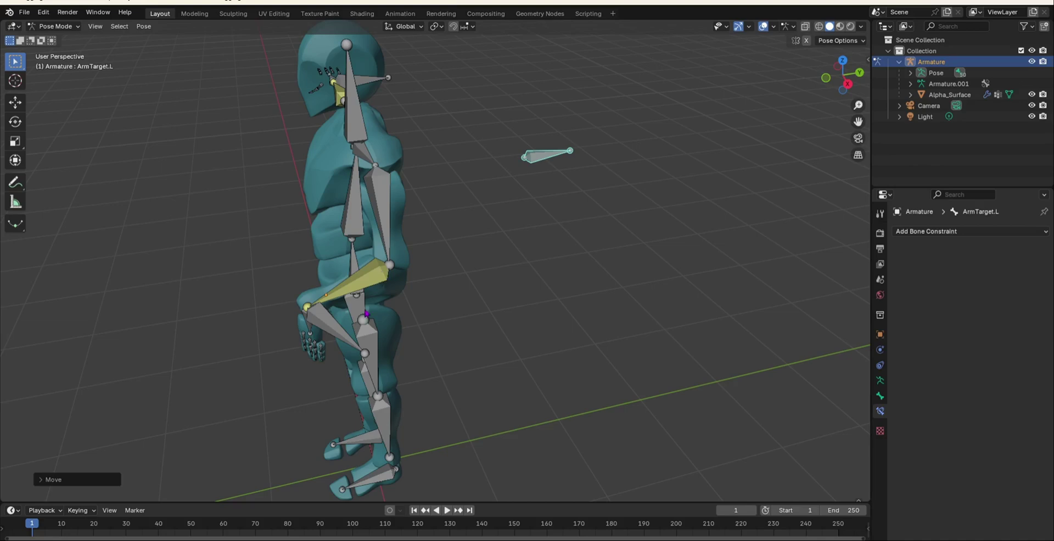
key("ctrl+z")
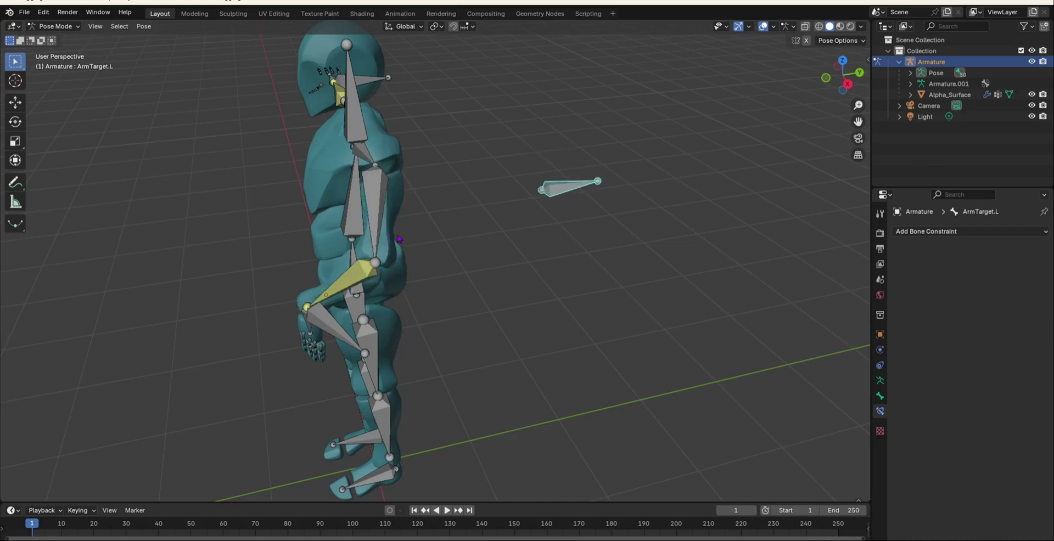
Clear the pose rotation and location of HandIK.L.
middle_click_drag(399, 239, 416, 263)
left_click(311, 329)
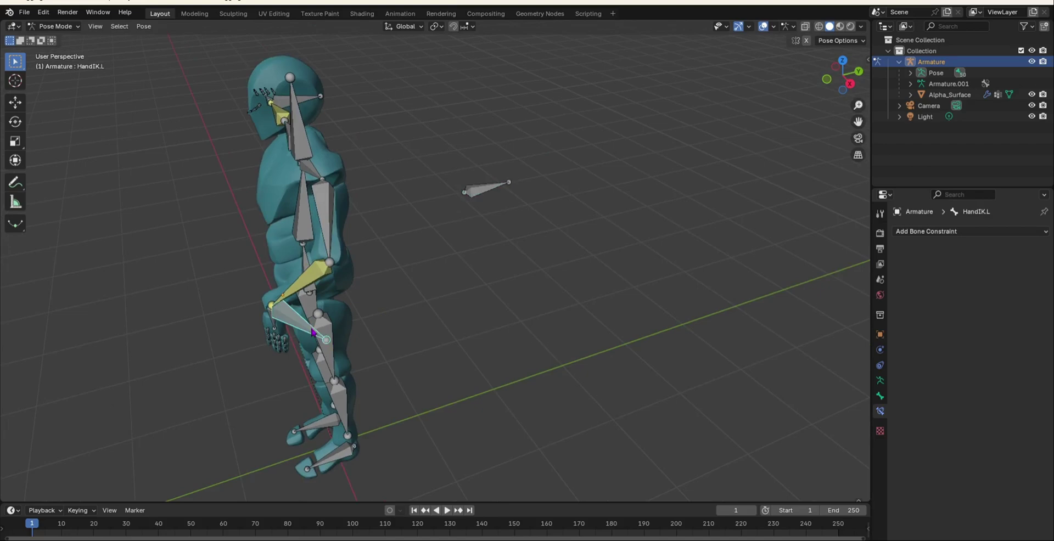
key("alt+r")
key("alt+g")
In Edit Mode, extrude a bone about 0.43 m long backward from the right elbow and adjust its tip in top view.
middle_click_drag(564, 335, 360, 442)
key("Tab")
left_click(354, 406)
key("g")
left_click(354, 442)
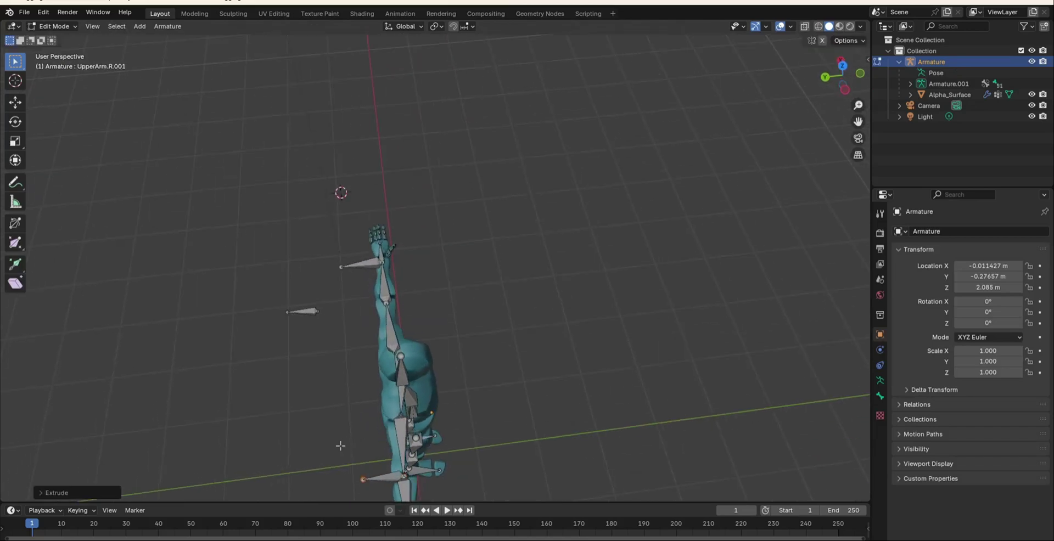
key("KP_7")
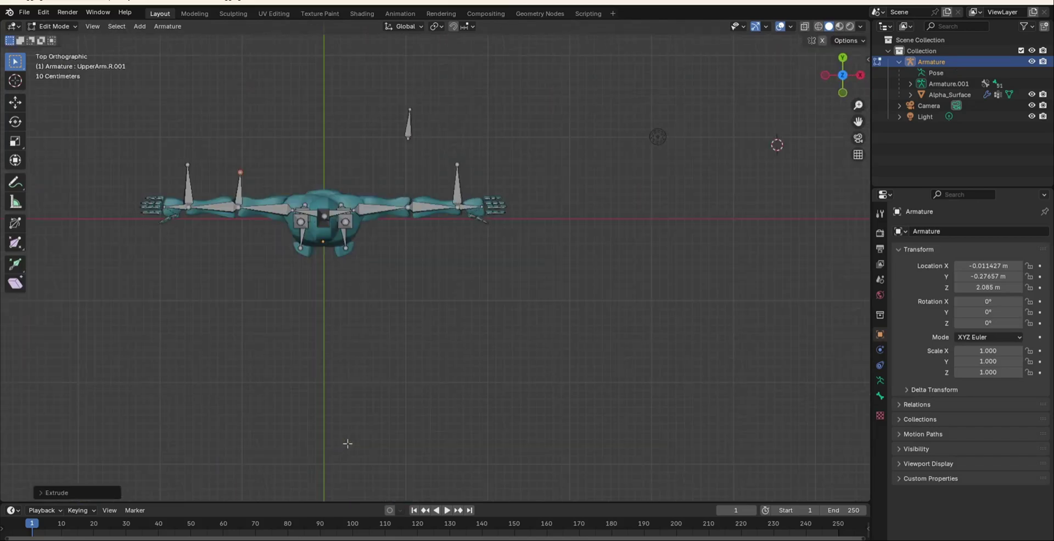
key("g")
left_click(252, 209)
Clear the parent of the bone extruded from the right elbow and move it backward along Y until its head is at about 1.28 m.
left_click(239, 187)
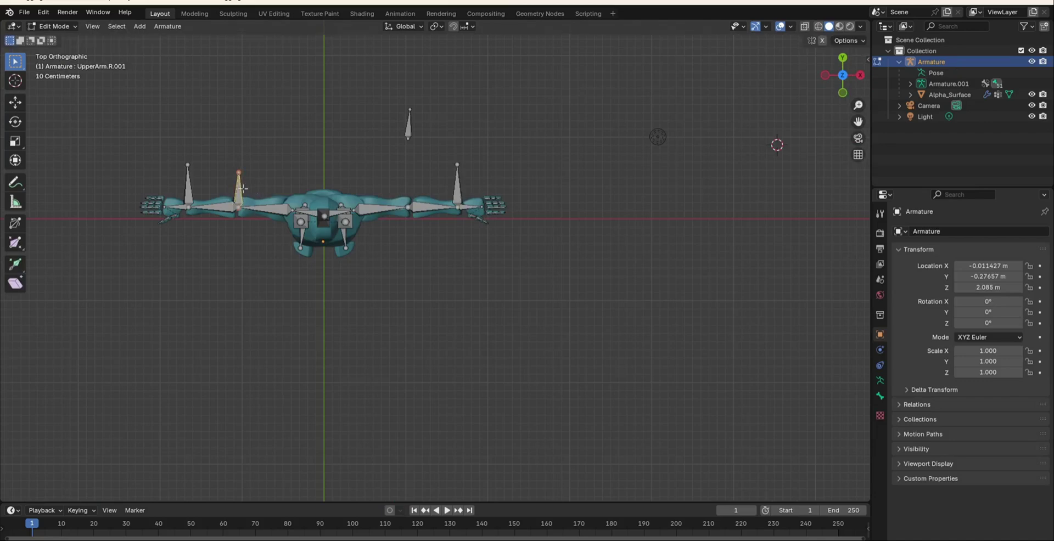
key("alt+p")
left_click(225, 192)
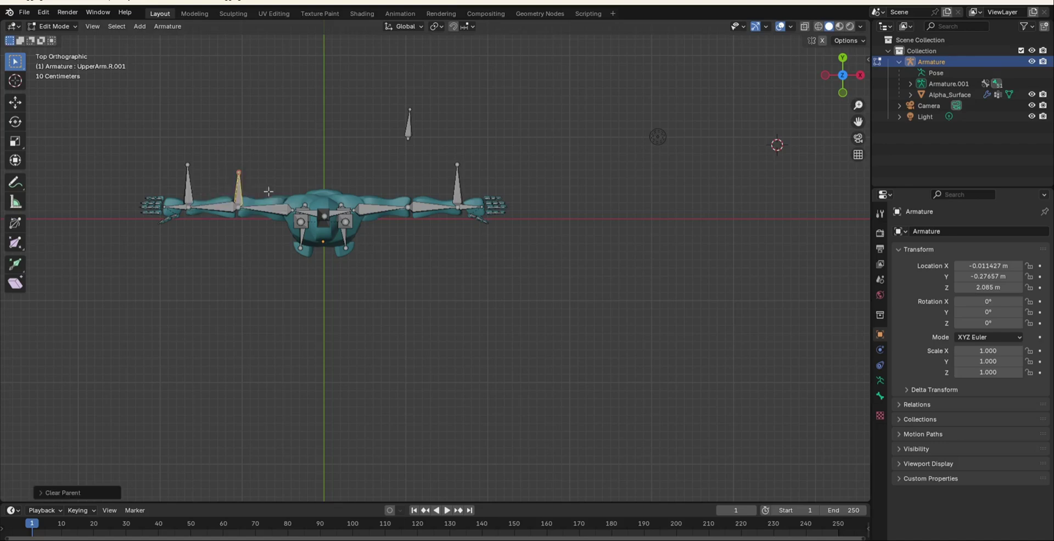
key("g")
key("y")
left_click(268, 118)
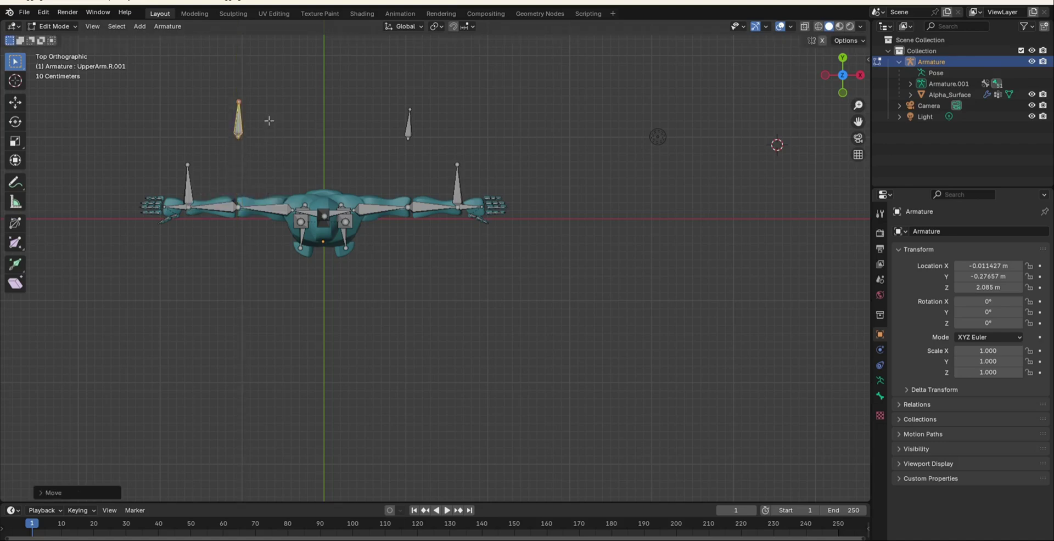
Rename the detached bone behind the right elbow as ArmTarget.R.
left_click(879, 394)
left_click(933, 231)
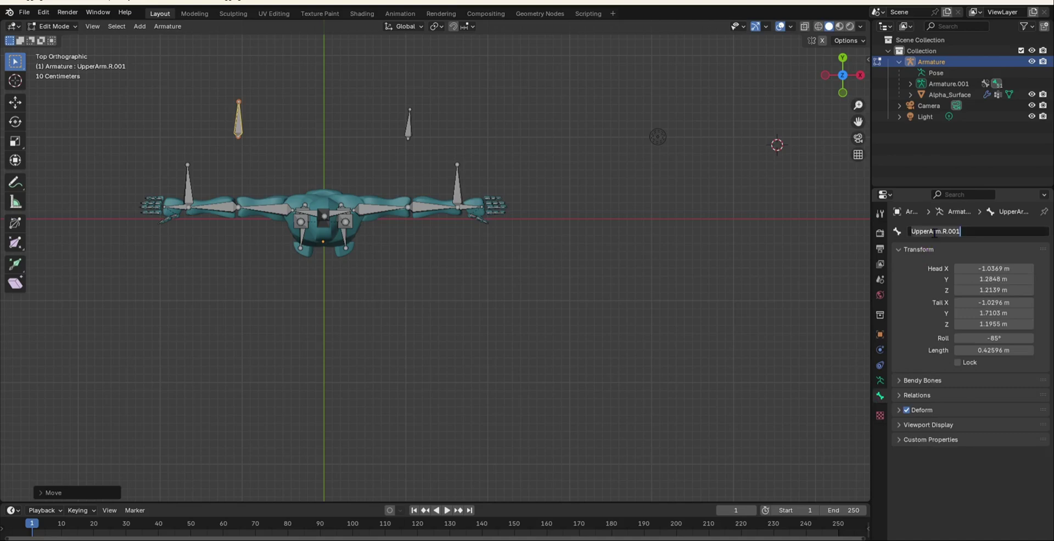
type("Target.R")
key("Return")
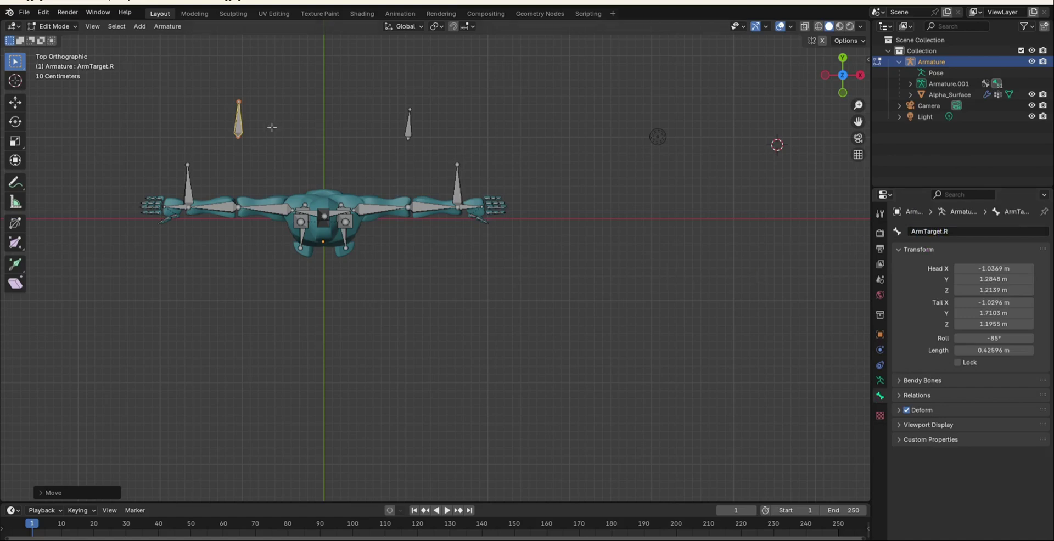
In Pose Mode, set the IK pole target of LowerArm.R to Armature with ArmTarget.R as the pole bone.
left_click(226, 208)
key("ctrl+Tab")
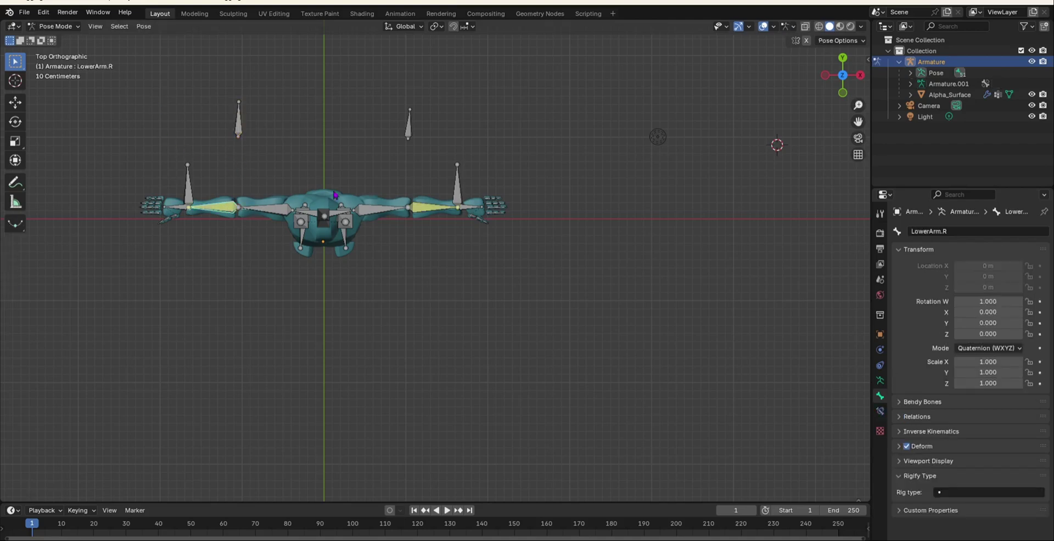
left_click(880, 411)
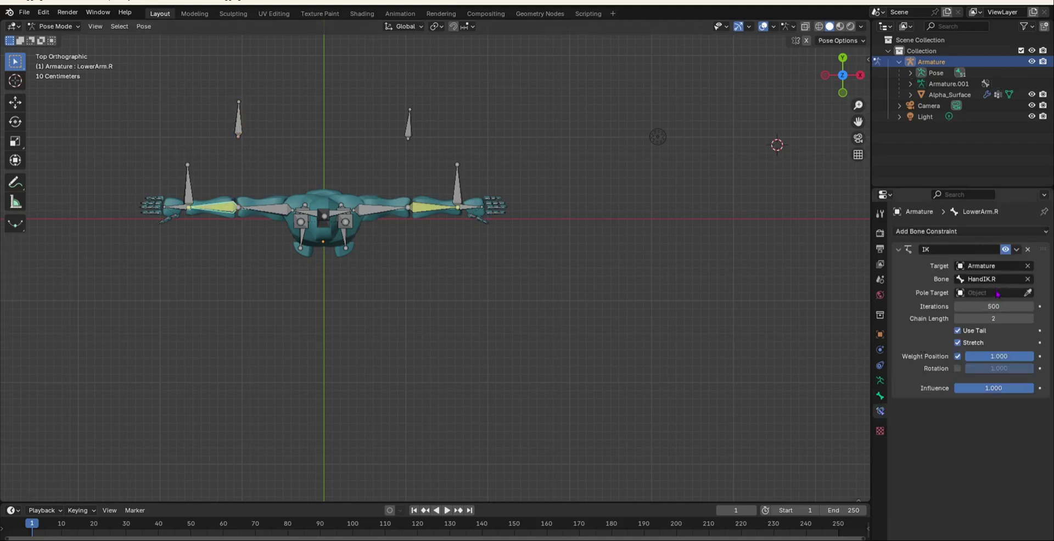
left_click(997, 293)
left_click(999, 331)
left_click(996, 306)
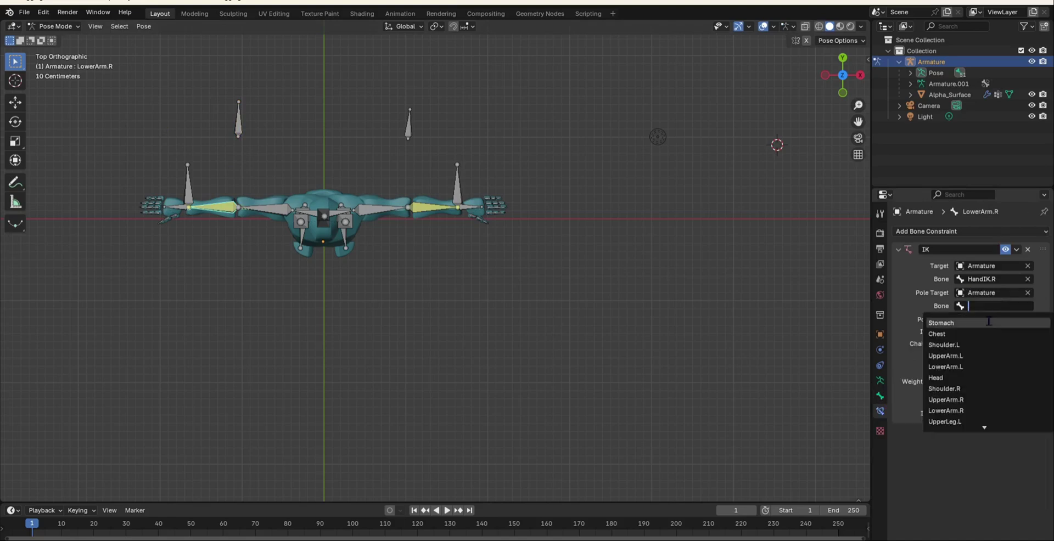
type("arm")
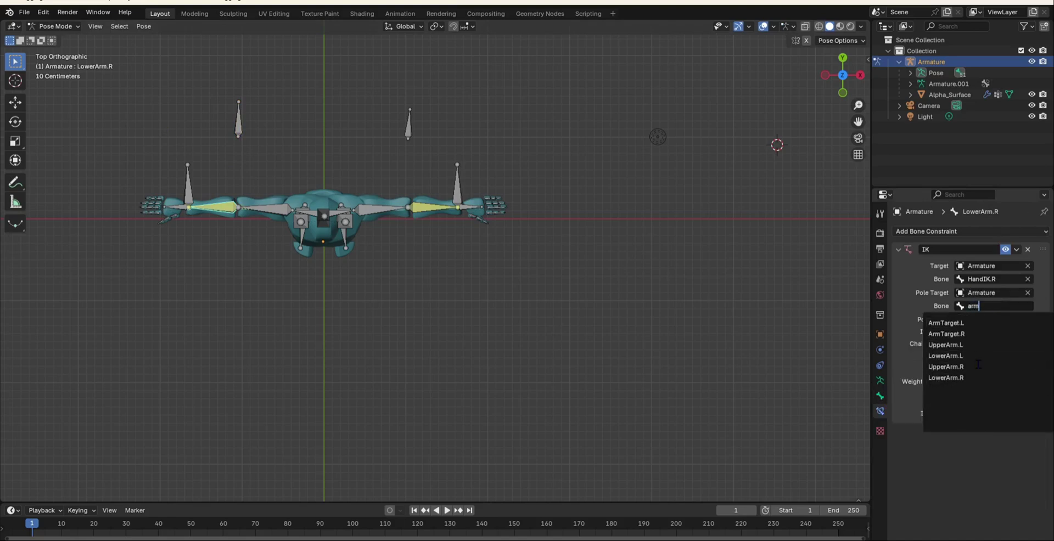
left_click(977, 333)
left_click(189, 202)
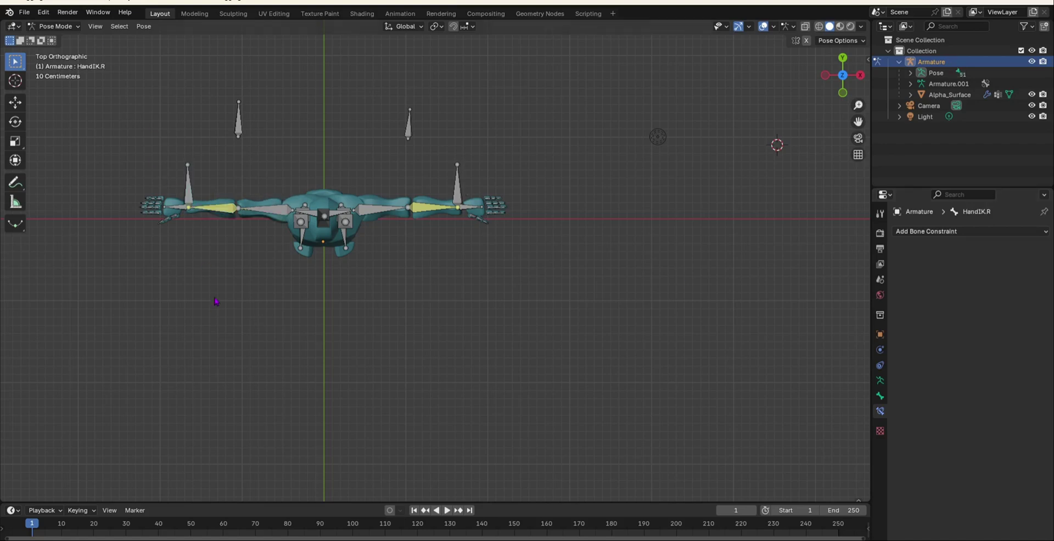
In Edit Mode, extrude a bone about 0.49 m long backward from the left heel joint of Foot.L.
middle_click_drag(218, 298, 258, 356)
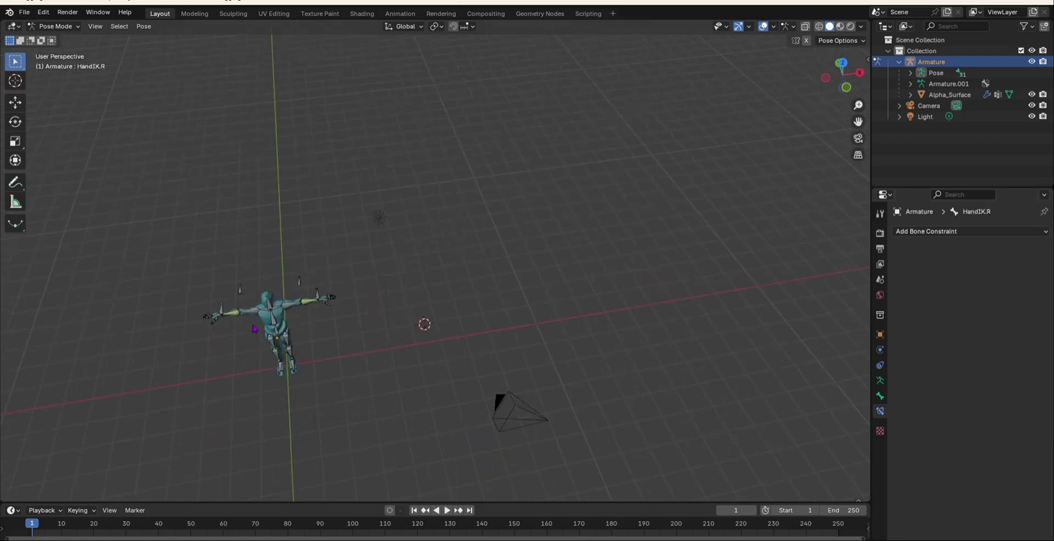
scroll(258, 357, "up", 4)
middle_click_drag(321, 363, 367, 285, "shift")
scroll(478, 330, "down", 3)
scroll(475, 296, "up", 4)
middle_click_drag(368, 286, 413, 393, "shift")
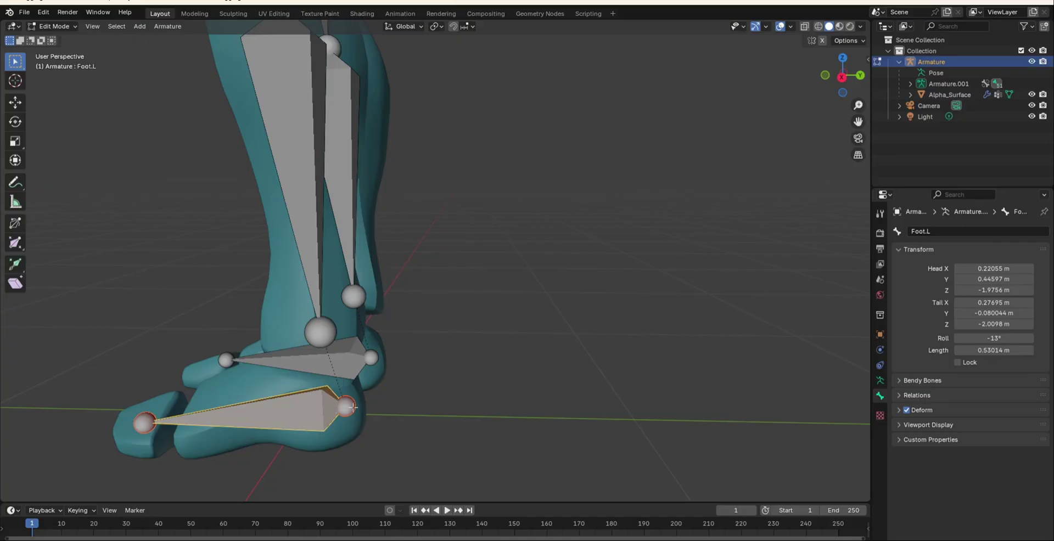
left_click(347, 407)
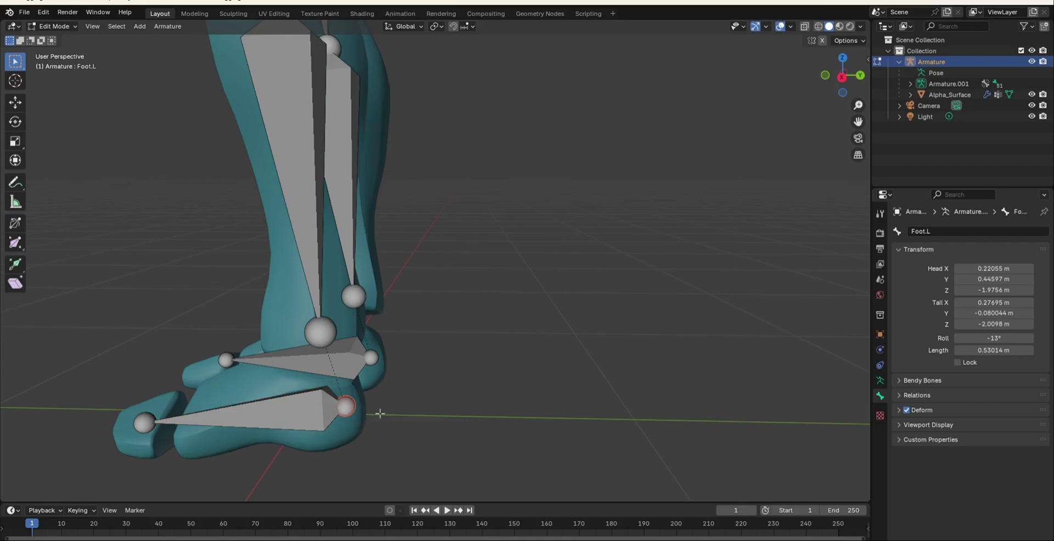
key("e")
left_click(560, 419)
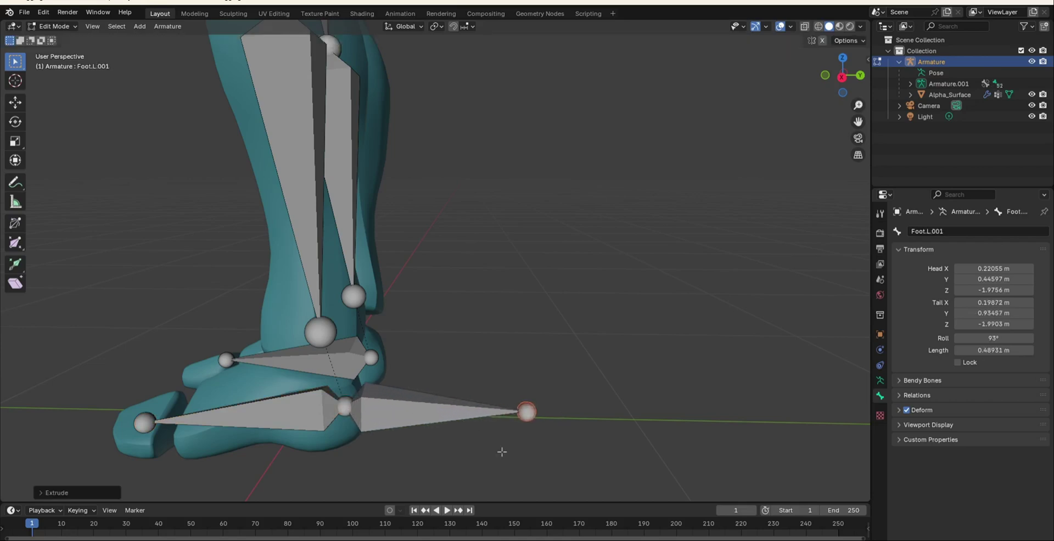
Rename the bone extruded behind the left heel as FootIK.L.
scroll(418, 390, "down", 2)
middle_click_drag(418, 390, 435, 393)
scroll(421, 431, "up", 2)
middle_click_drag(420, 430, 417, 405)
middle_click_drag(362, 431, 425, 393, "shift")
left_click(425, 396)
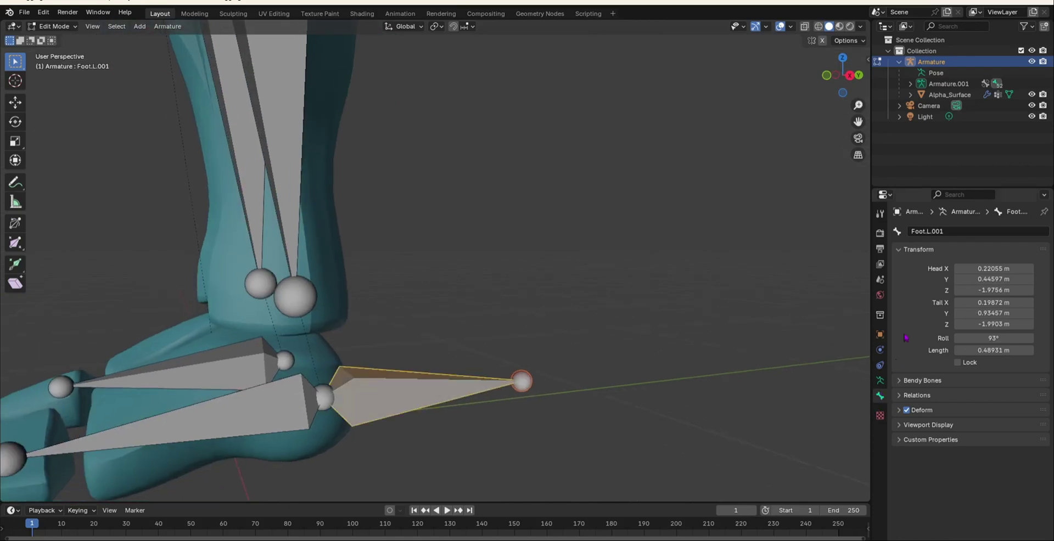
left_click(952, 231)
type("F")
key("Return")
left_click(455, 331)
In Pose Mode, add an Inverse Kinematics constraint to LowerLeg.L.
left_click(273, 177)
scroll(273, 176, "down", 2)
scroll(271, 176, "down", 3)
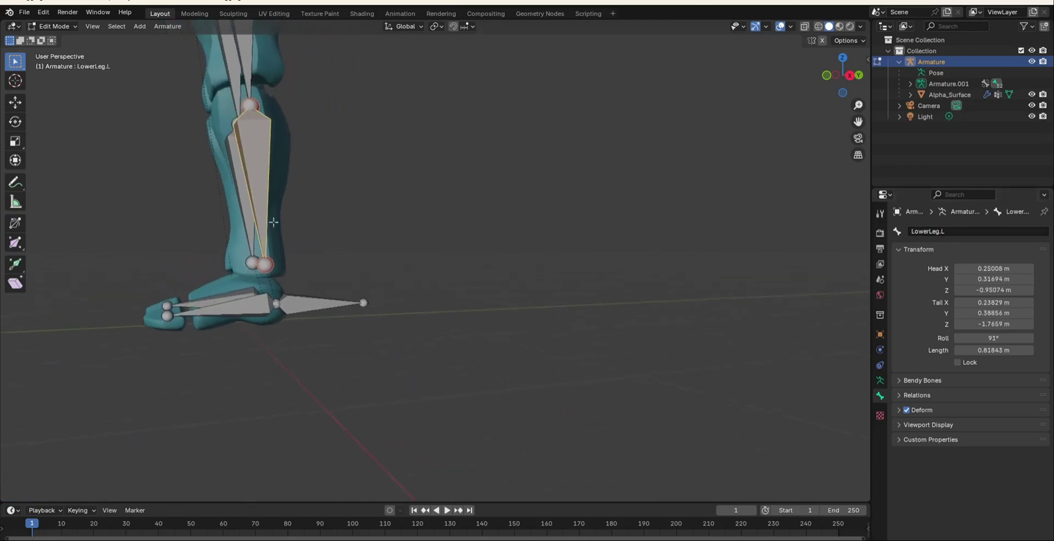
left_click(53, 26)
left_click(59, 63)
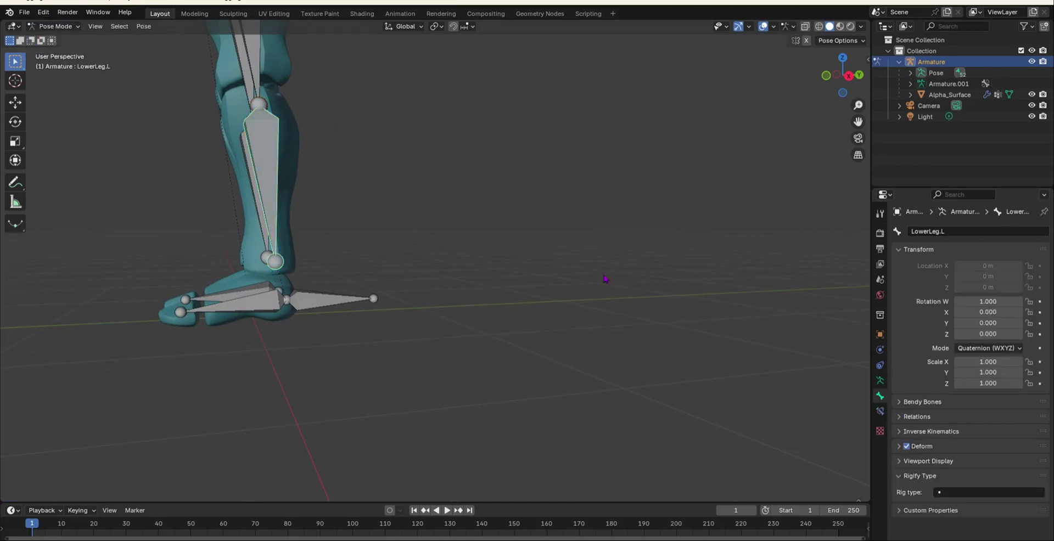
left_click(879, 411)
left_click(933, 231)
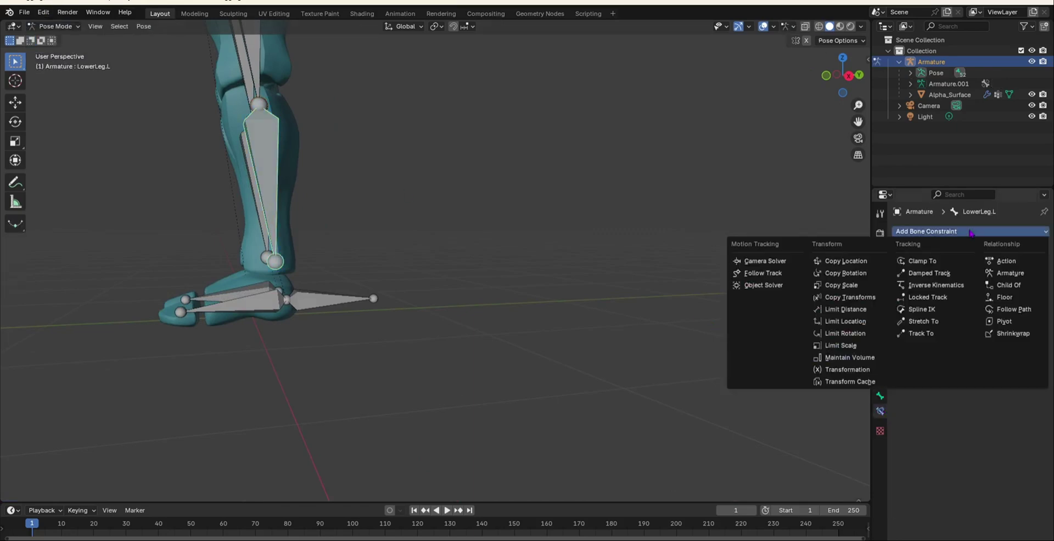
left_click(957, 288)
Set the IK constraint target of LowerLeg.L to Armature with FootIK.L as the bone.
left_click(966, 265)
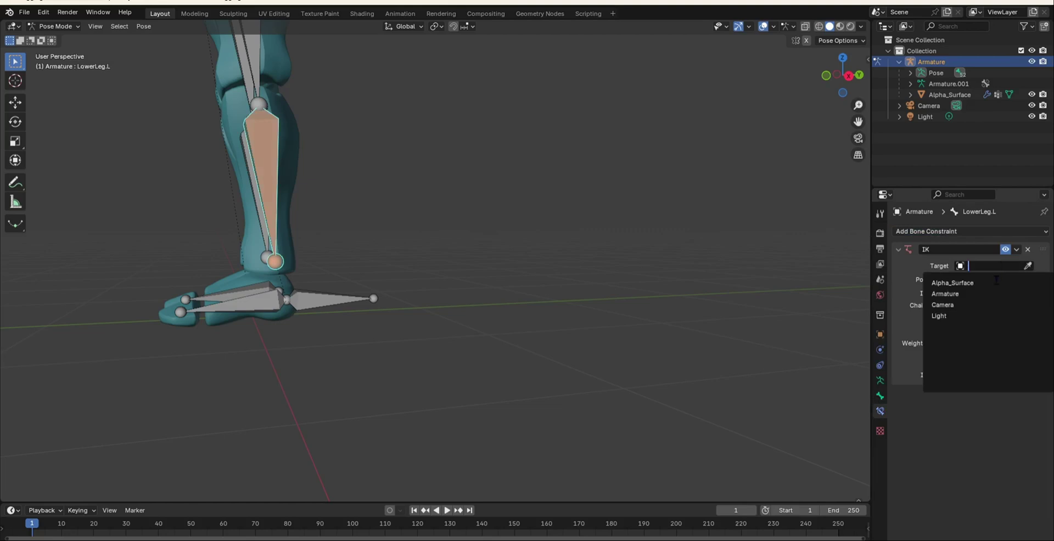
left_click(998, 295)
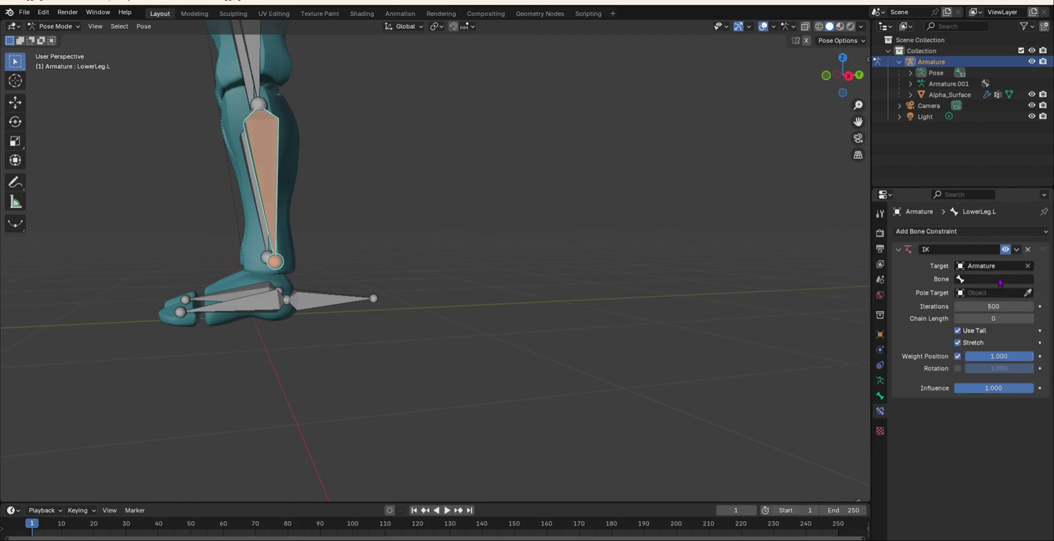
left_click(1000, 281)
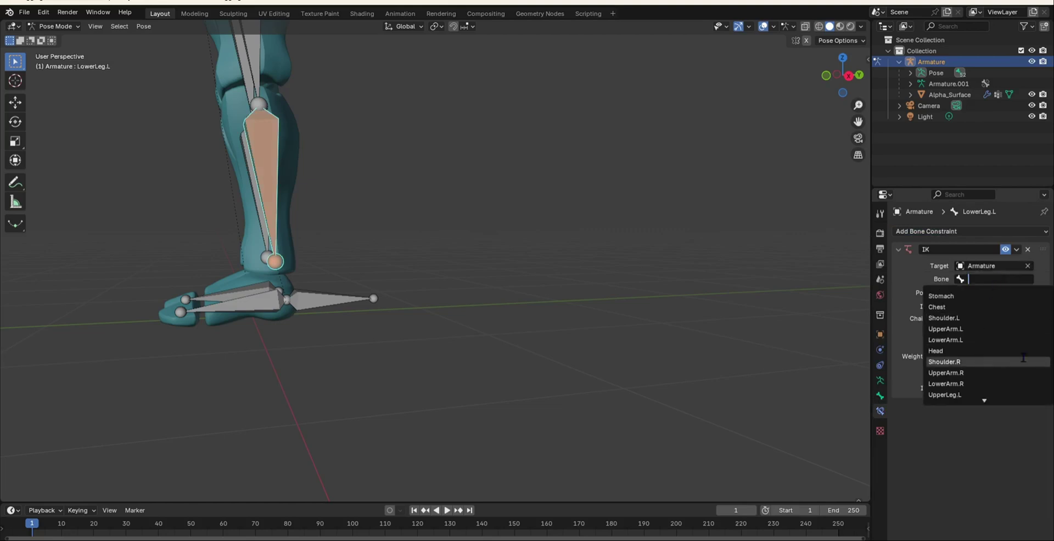
type("foot")
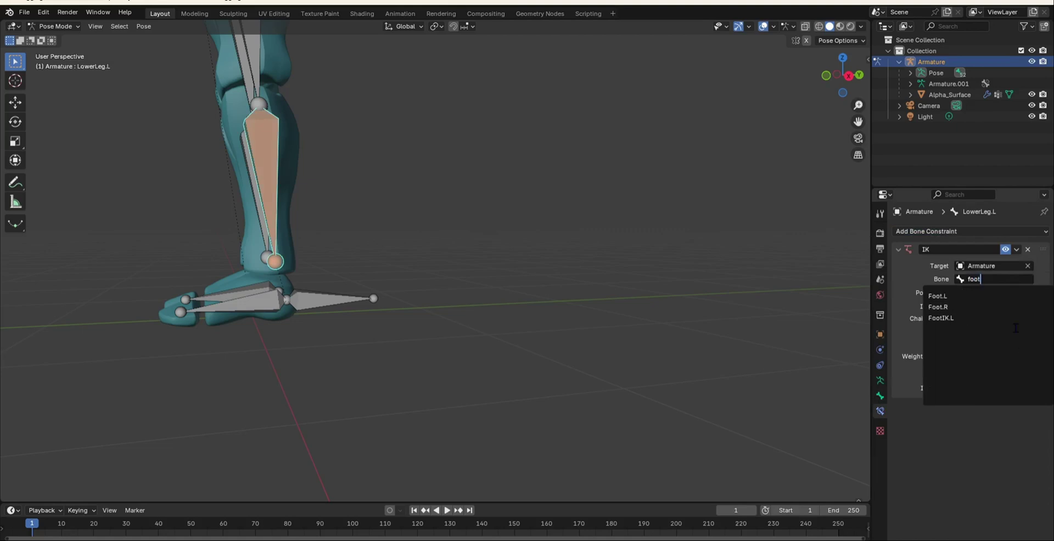
left_click(966, 318)
Set the chain length of the LowerLeg.L IK constraint to 2.
scroll(434, 277, "down", 3)
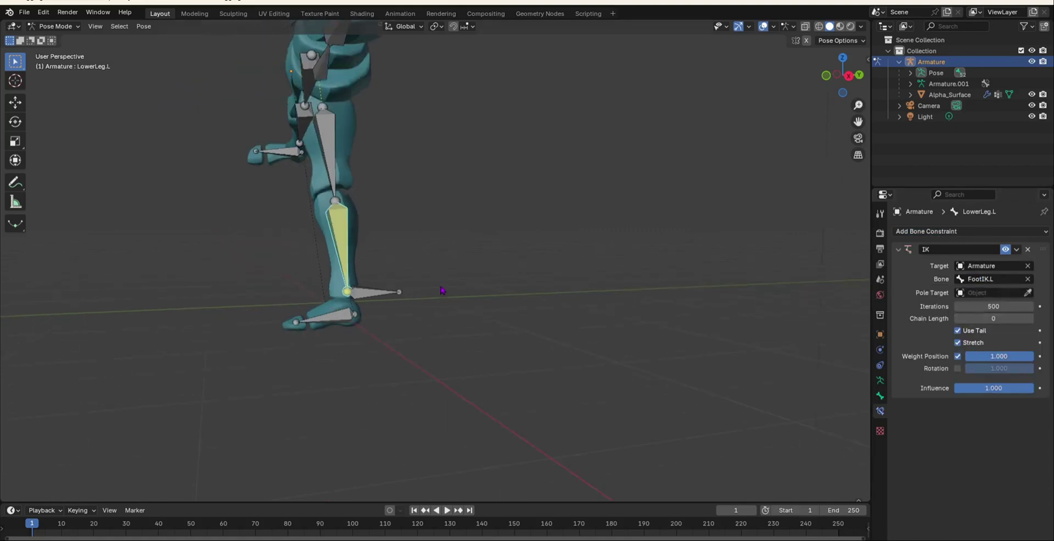
middle_click_drag(442, 291, 445, 349)
scroll(472, 266, "down", 3)
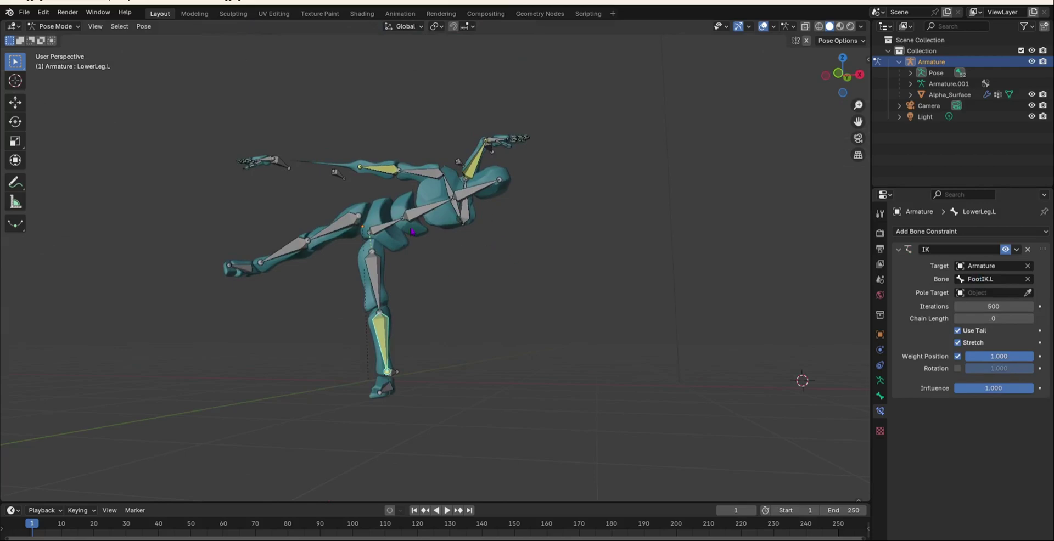
middle_click_drag(561, 284, 348, 341)
scroll(421, 315, "up", 6)
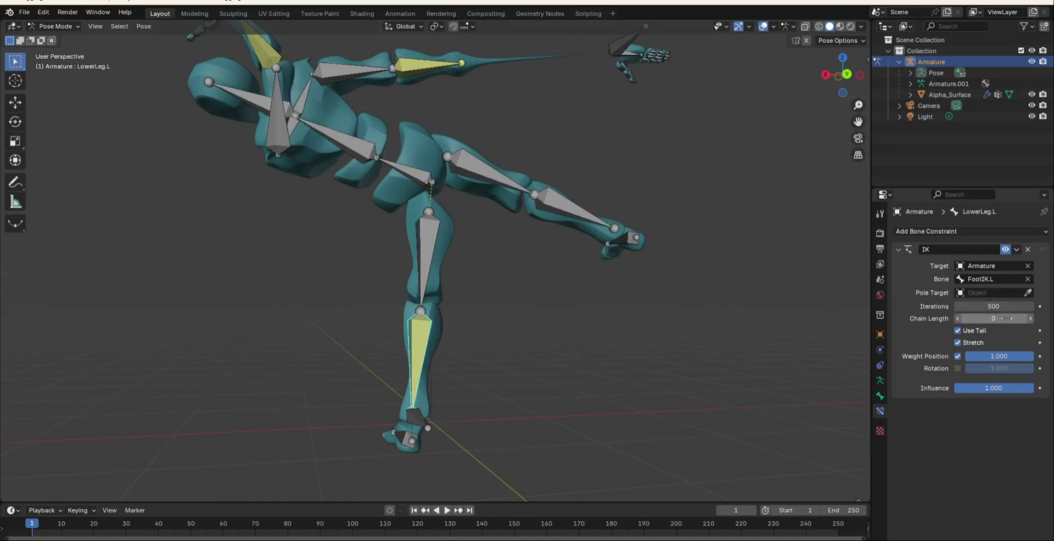
left_click(981, 318)
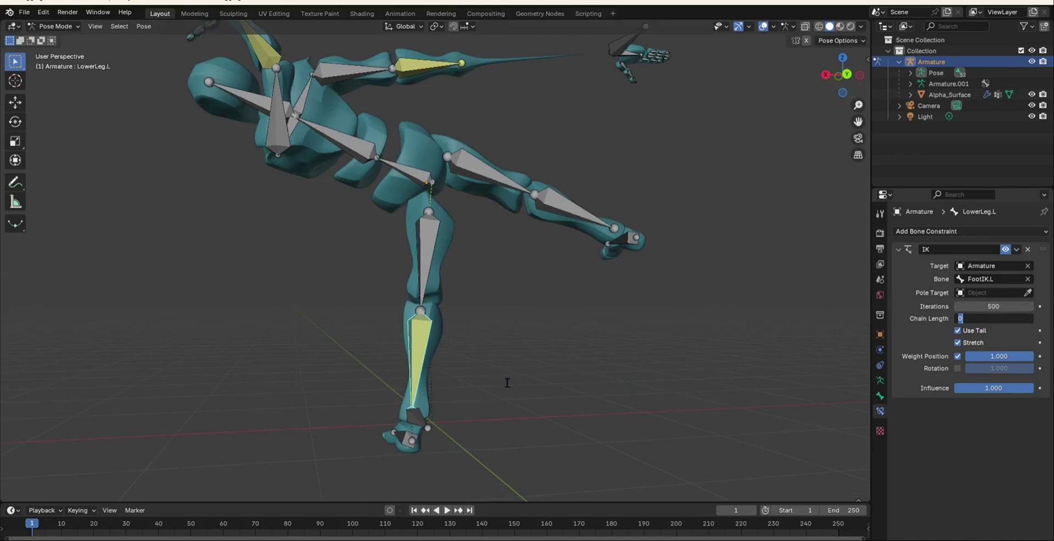
type("2")
key("Return")
Move FootIK.L around to test the left leg's IK and undo the movement.
scroll(553, 348, "down", 4)
middle_click_drag(459, 332, 432, 292)
scroll(617, 318, "up", 5)
scroll(540, 322, "down", 3)
scroll(541, 321, "up", 3)
middle_click_drag(539, 435, 450, 318, "shift")
middle_click_drag(450, 319, 412, 335)
left_click(423, 406)
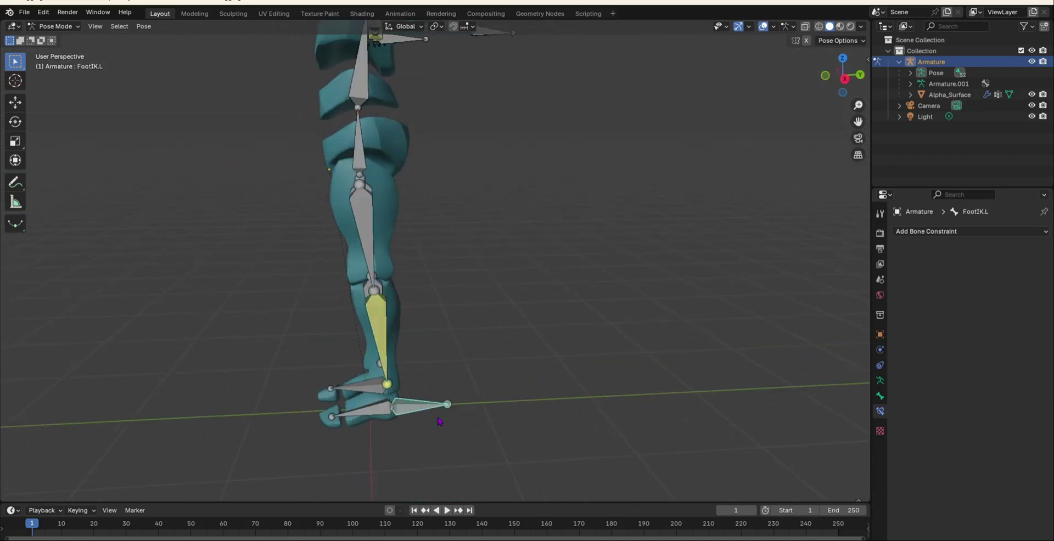
key("g")
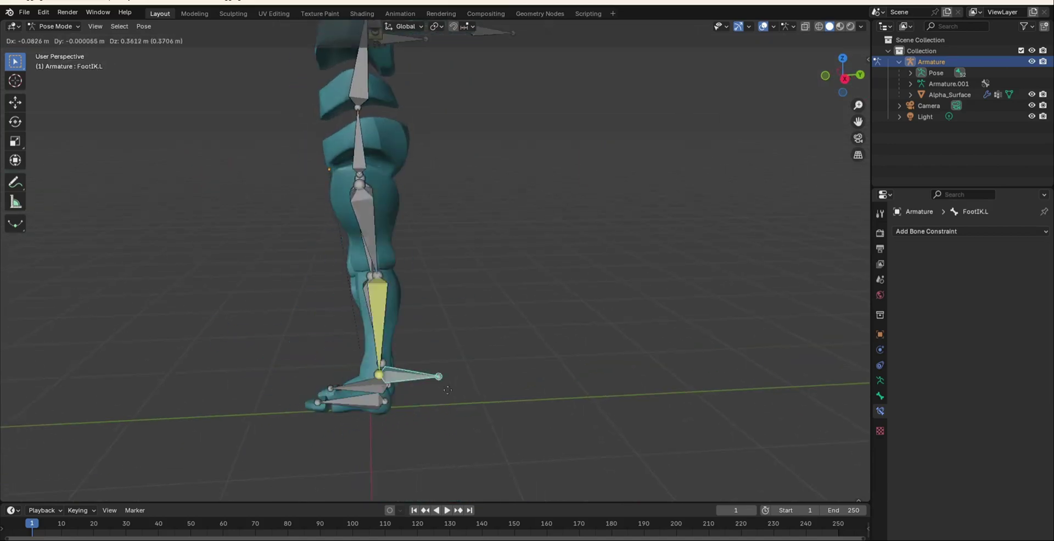
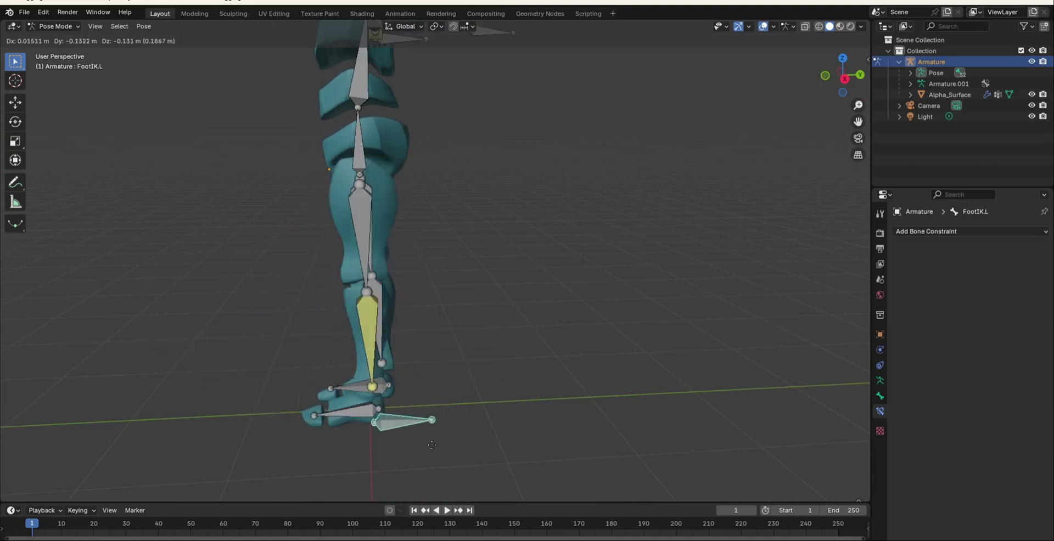
left_click(424, 454)
key("ctrl+z")
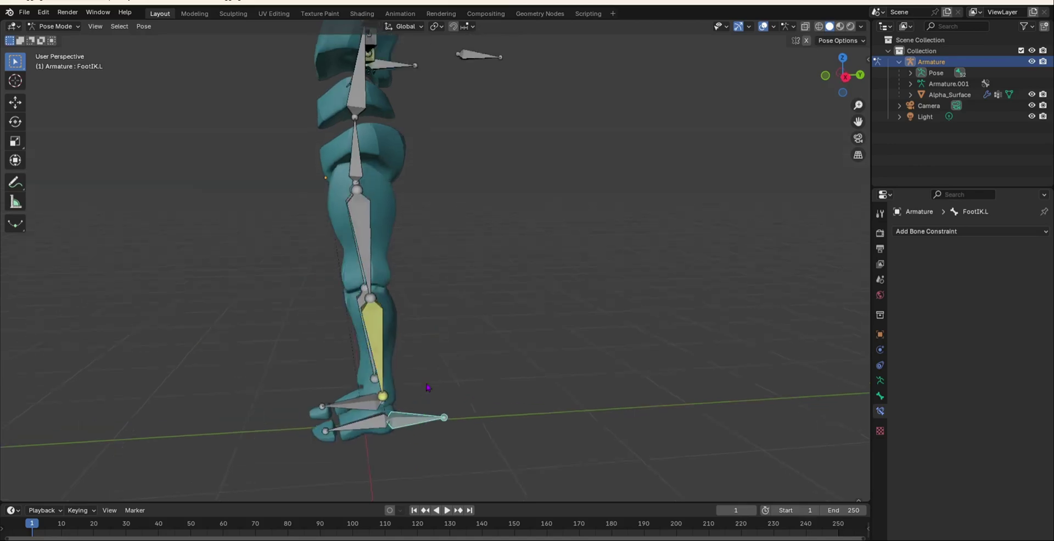
In Edit Mode, extrude a bone forward from the left knee joint and clear its parent.
middle_click_drag(431, 390, 356, 356)
left_click(358, 359)
left_click(55, 26)
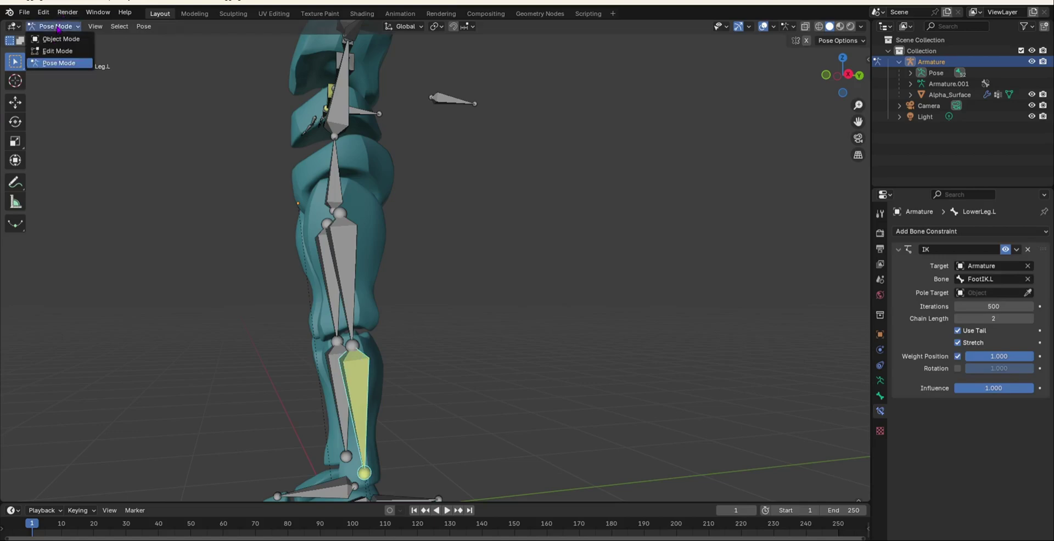
left_click(55, 50)
left_click(346, 345)
middle_click_drag(403, 346, 447, 361)
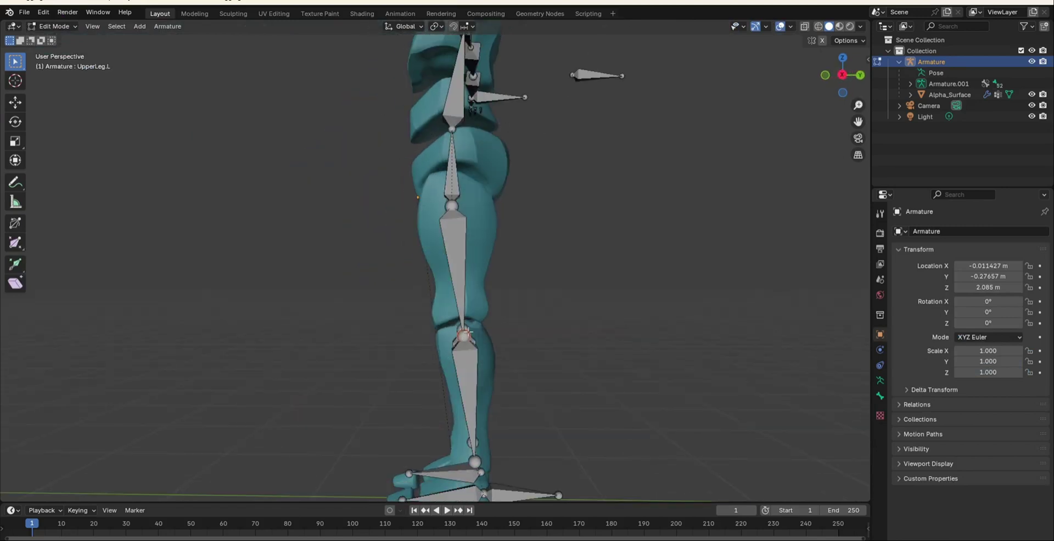
key("e")
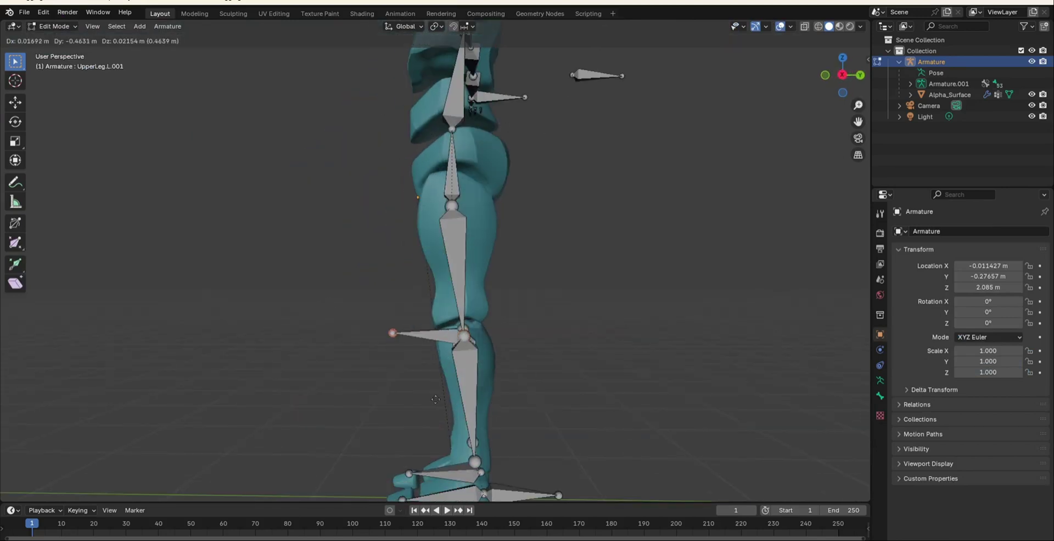
left_click(421, 403)
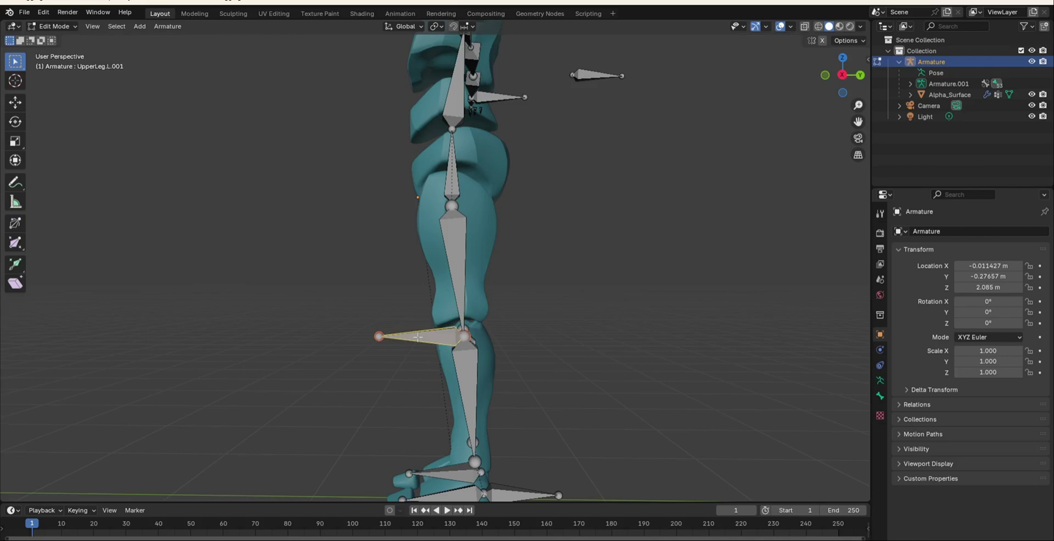
key("alt+p")
left_click(420, 338)
Clear the parent of FootIK.L so it is detached from the left foot.
scroll(439, 362, "down", 5)
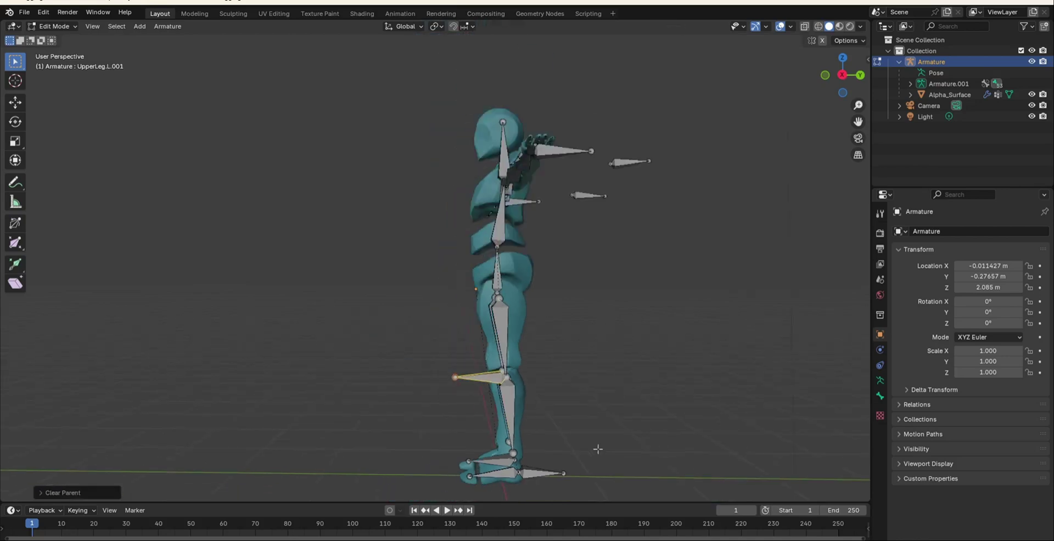
scroll(476, 369, "up", 5)
scroll(476, 369, "up", 4)
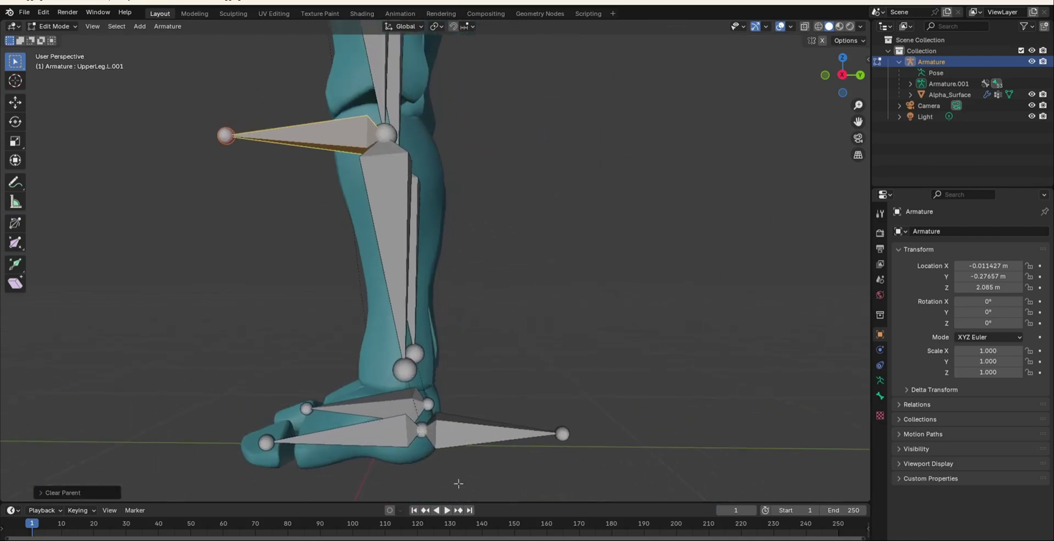
scroll(479, 404, "down", 5)
middle_click_drag(483, 406, 522, 431)
scroll(497, 407, "up", 1)
left_click(497, 407)
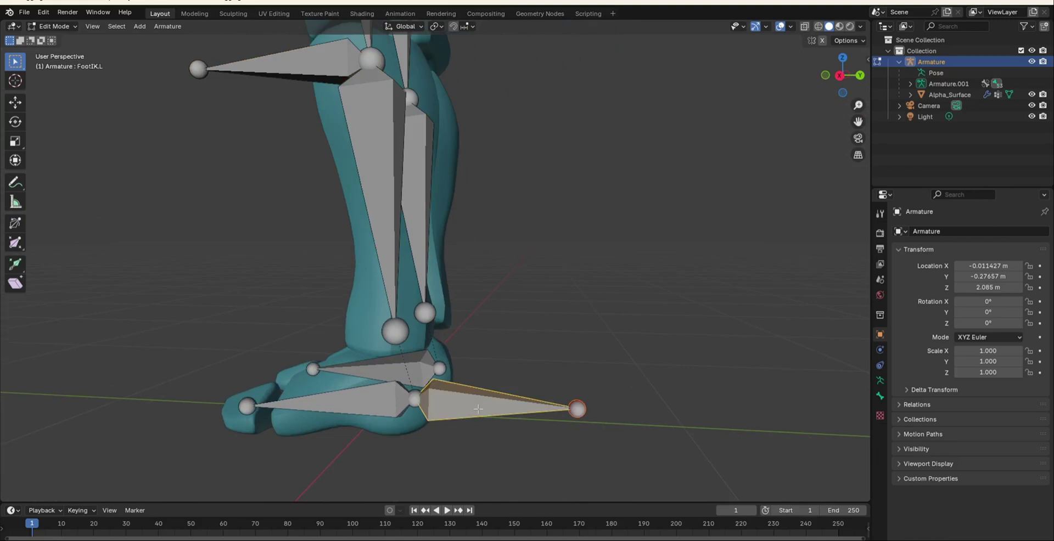
key("alt+p")
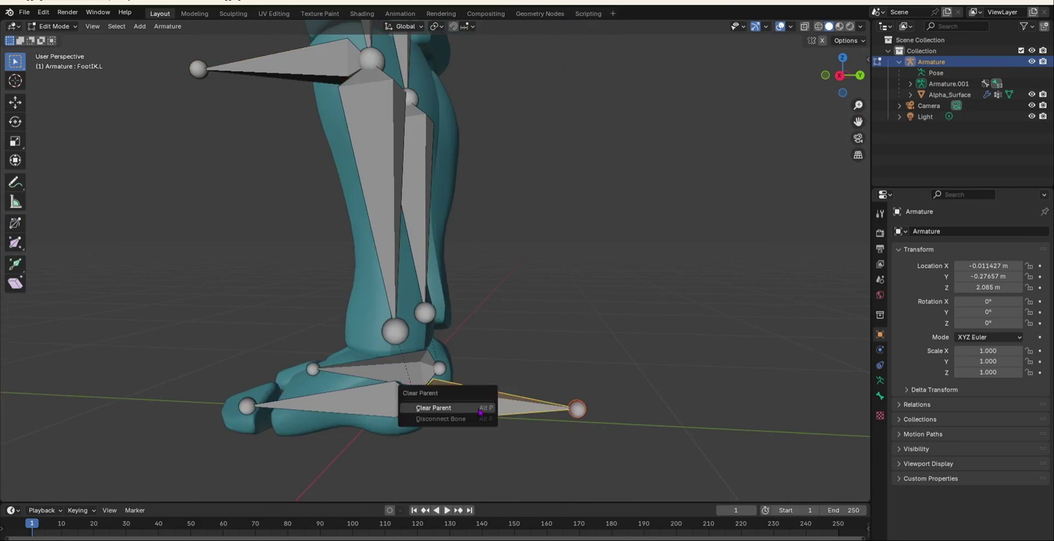
left_click(433, 408)
Clear the parent of the extruded left knee bone and move it about 1.18 m forward along the Y axis.
scroll(346, 240, "down", 3)
middle_click_drag(329, 178, 516, 339, "shift")
left_click(439, 272)
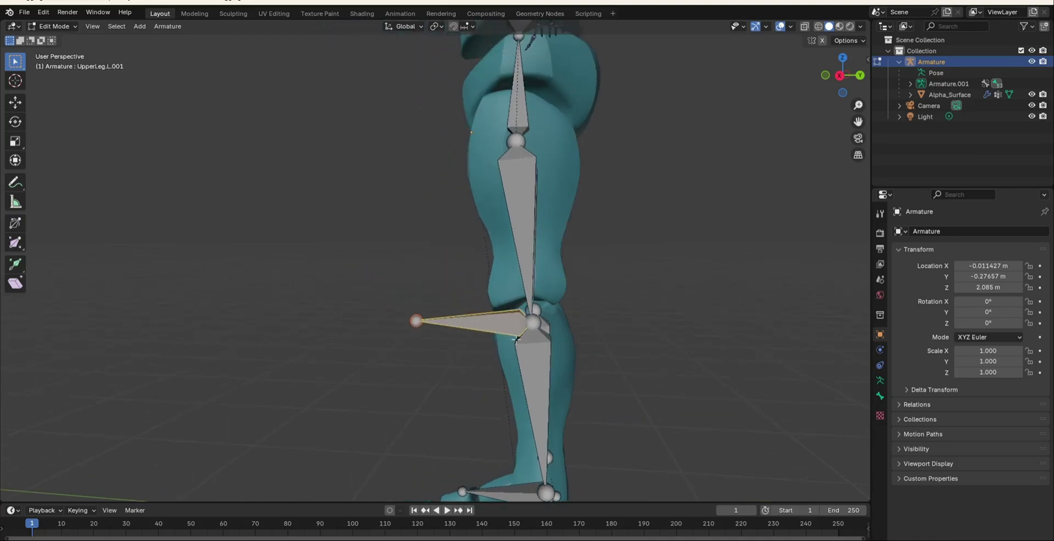
key("alt+p")
left_click(674, 341)
left_click(498, 331)
key("g")
key("y")
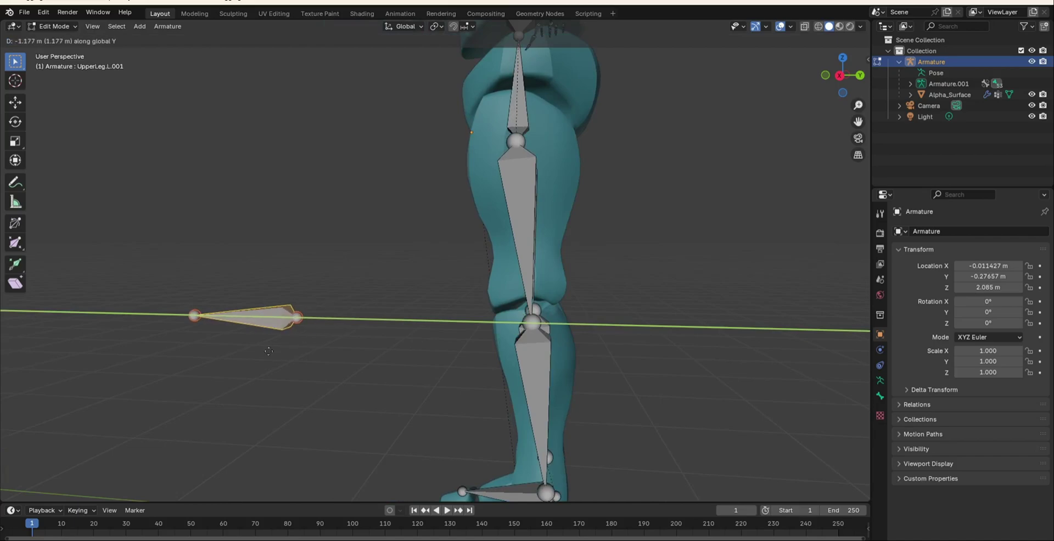
left_click(338, 334)
Rename the detached left knee bone to TargetPoleLeg.L.
middle_click_drag(338, 333, 276, 356)
left_click(880, 396)
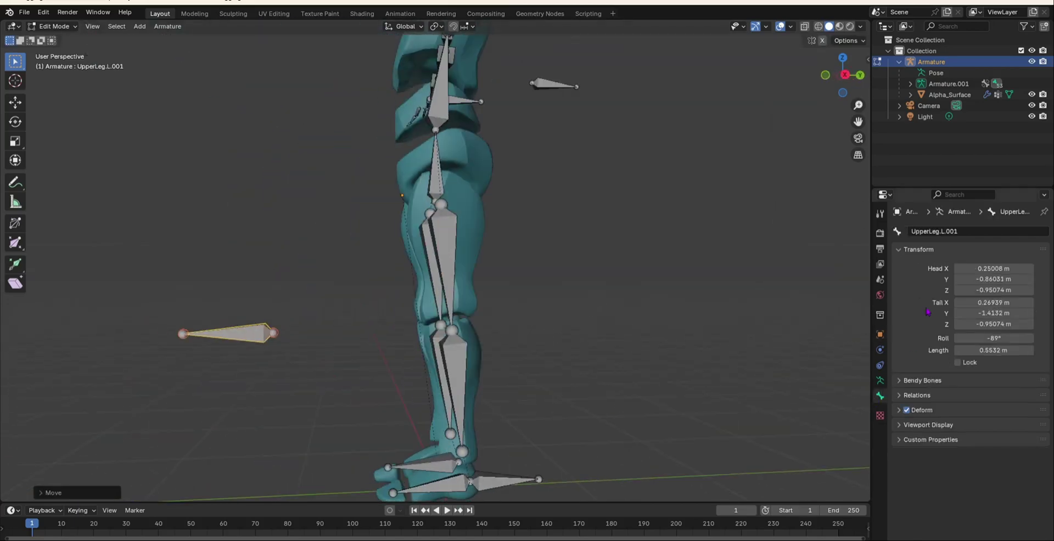
left_click(954, 232)
type("TargetPoleLeg.L")
key("Return")
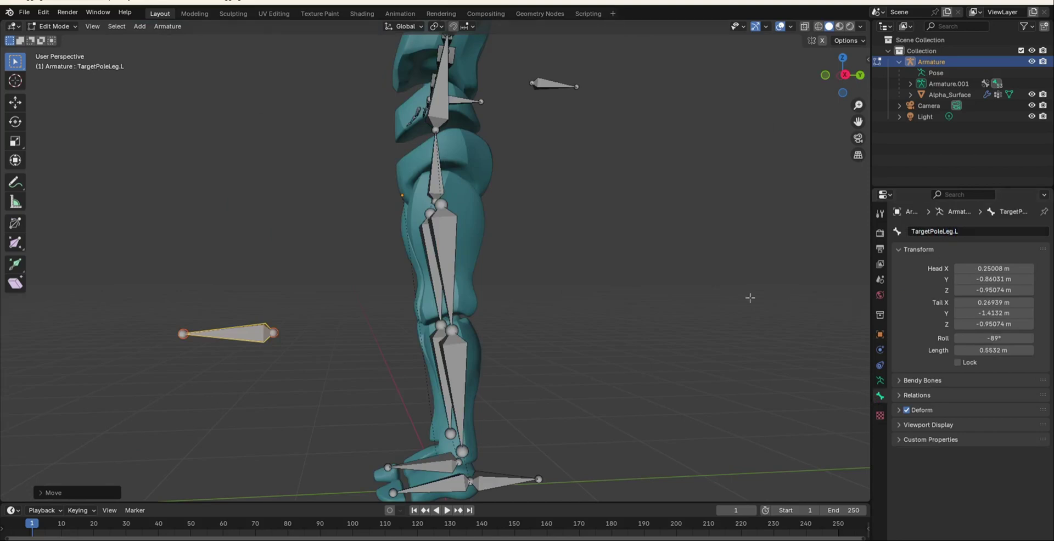
In Pose Mode, set the LowerLeg.L IK constraint's pole target to Armature with the bone TargetPoleLeg.L.
left_click(461, 359)
mouse_move(461, 359)
middle_mouse_down()
mouse_move(494, 356)
mouse_move(455, 372)
middle_mouse_up()
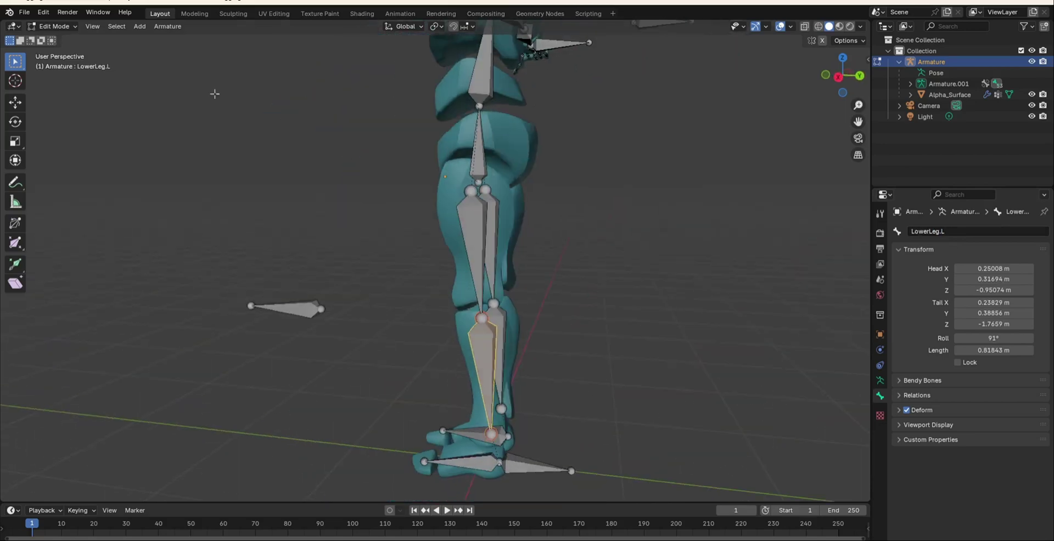
left_click(52, 25)
left_click(55, 66)
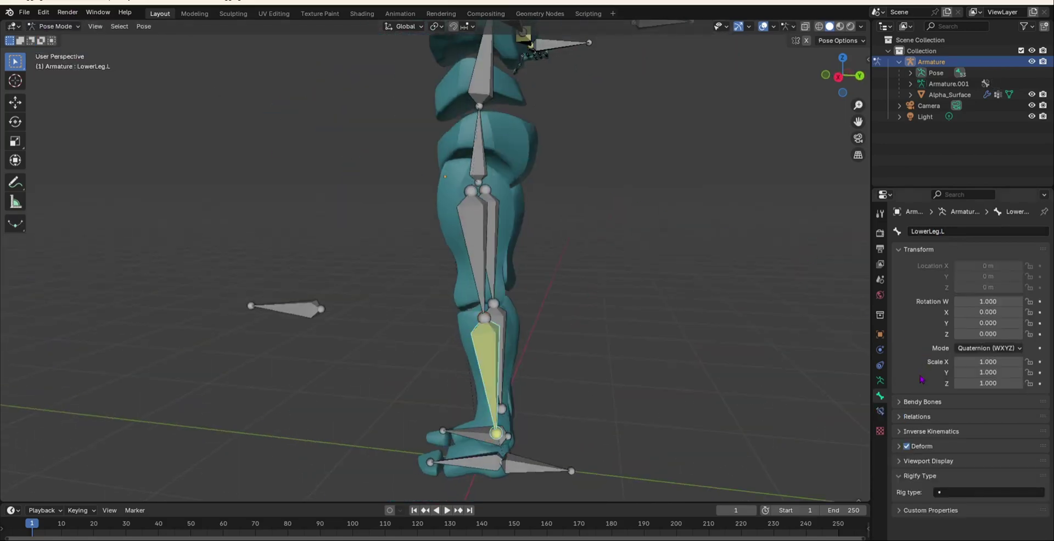
left_click(879, 411)
left_click(994, 293)
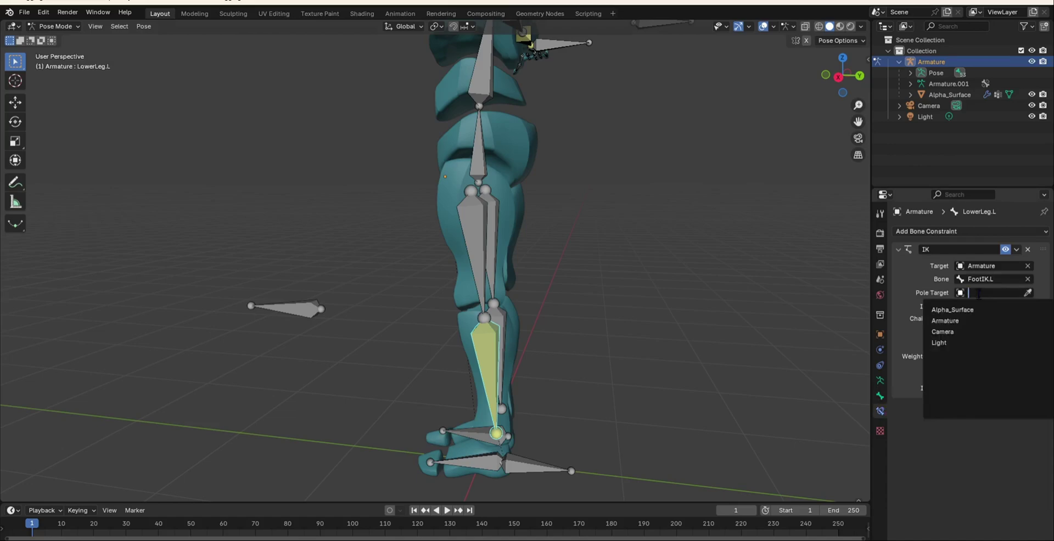
left_click(978, 318)
left_click(982, 305)
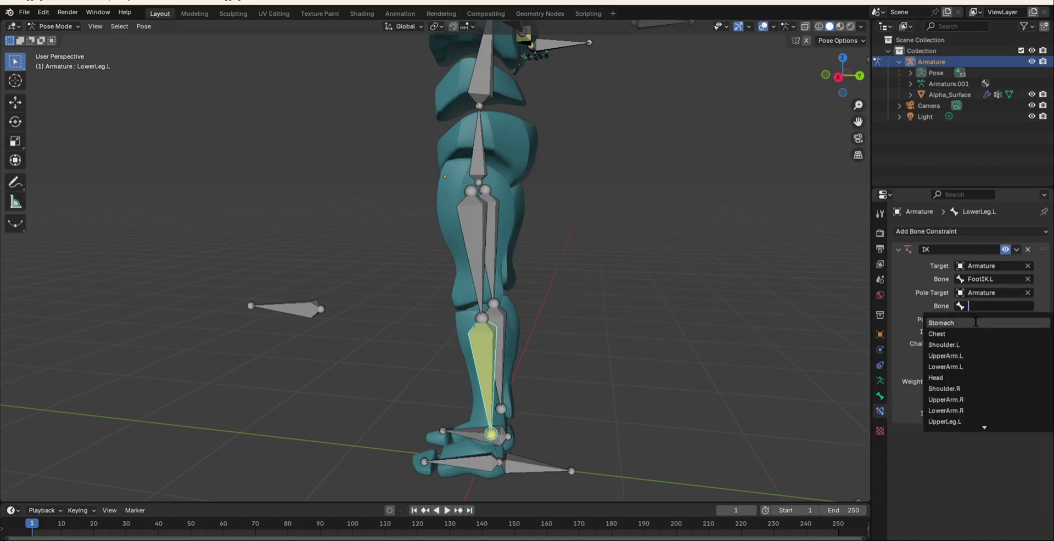
type("target")
left_click(1039, 323)
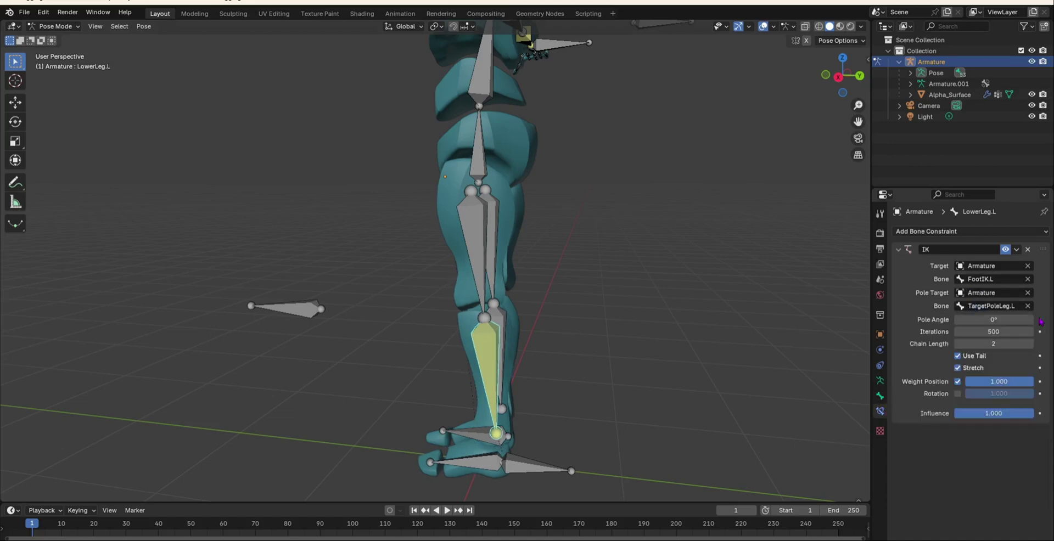
Move FootIK.L forward and up to test how the left knee bends.
scroll(407, 280, "down", 4)
middle_click_drag(407, 280, 489, 276)
scroll(458, 335, "up", 4)
middle_click_drag(456, 335, 439, 313)
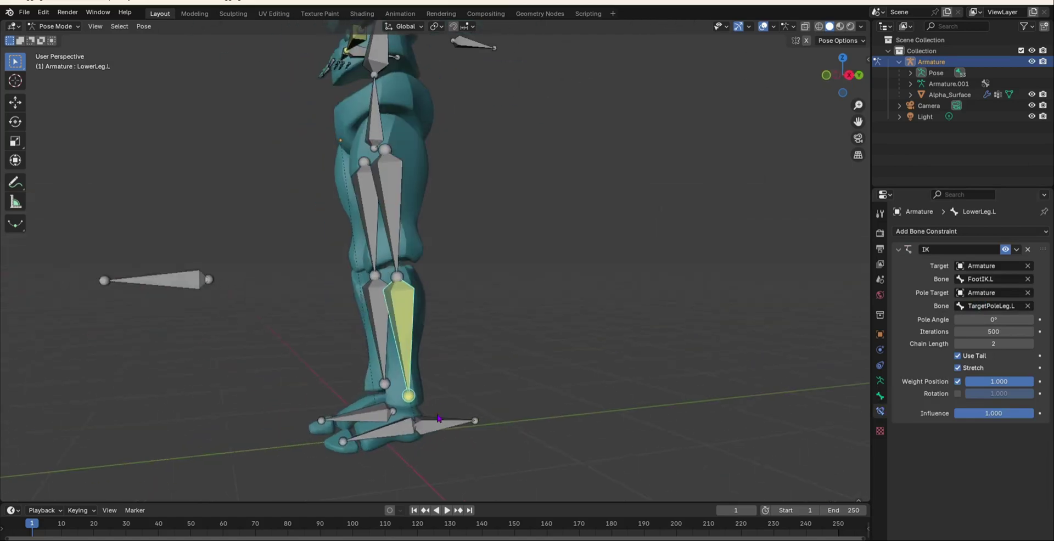
left_click(440, 426)
middle_click_drag(258, 145, 435, 391)
key("g")
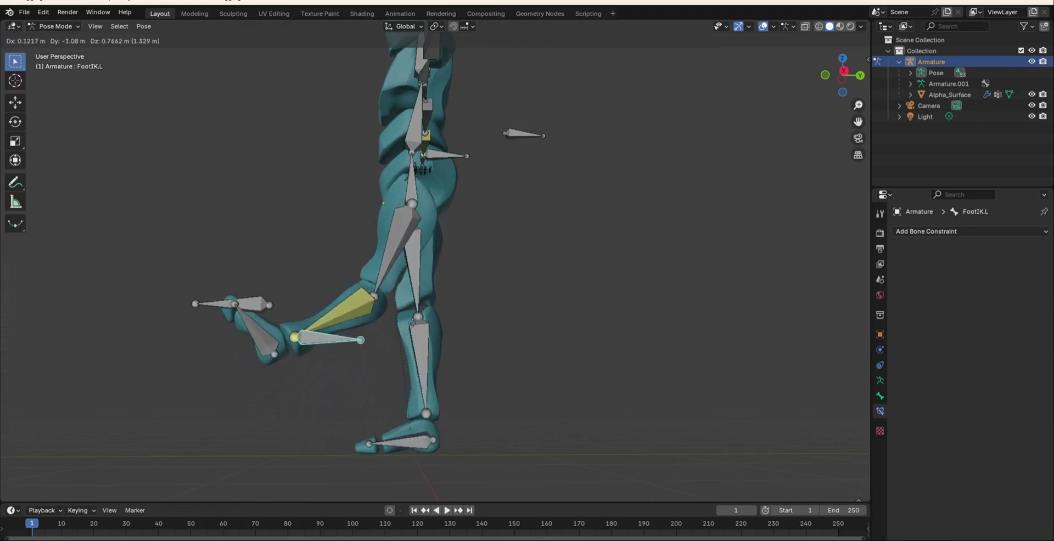
left_click(439, 321)
Move FootIK.L to further positions to test the left leg's bend, and undo the test moves.
middle_click_drag(439, 321, 559, 364)
key("g")
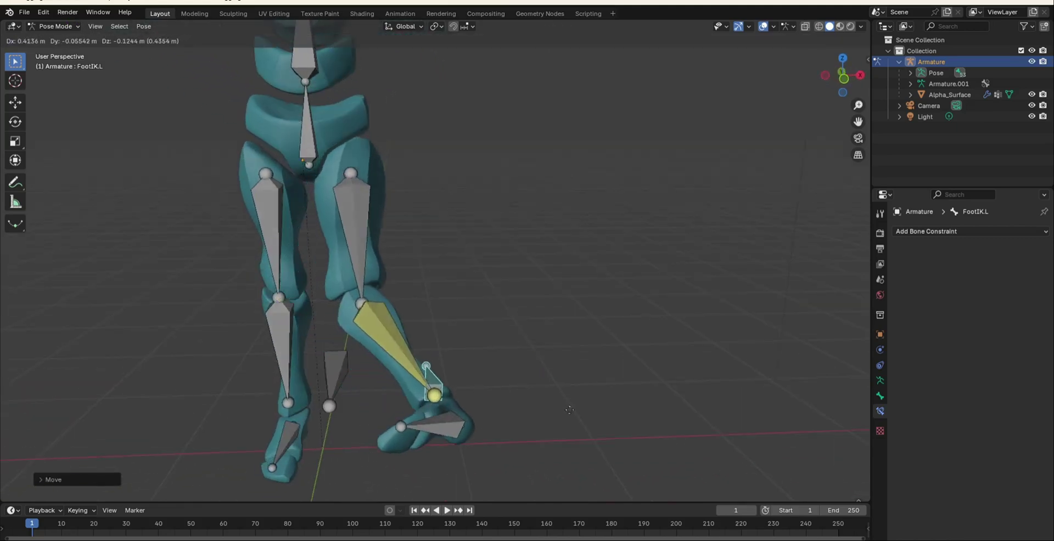
left_click(490, 470)
middle_click_drag(405, 396, 384, 379)
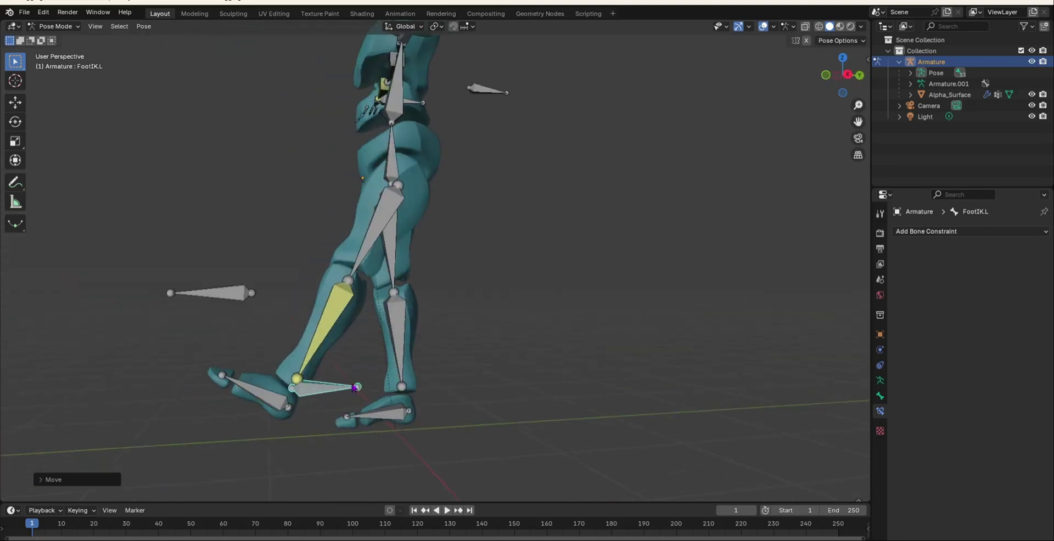
key("g")
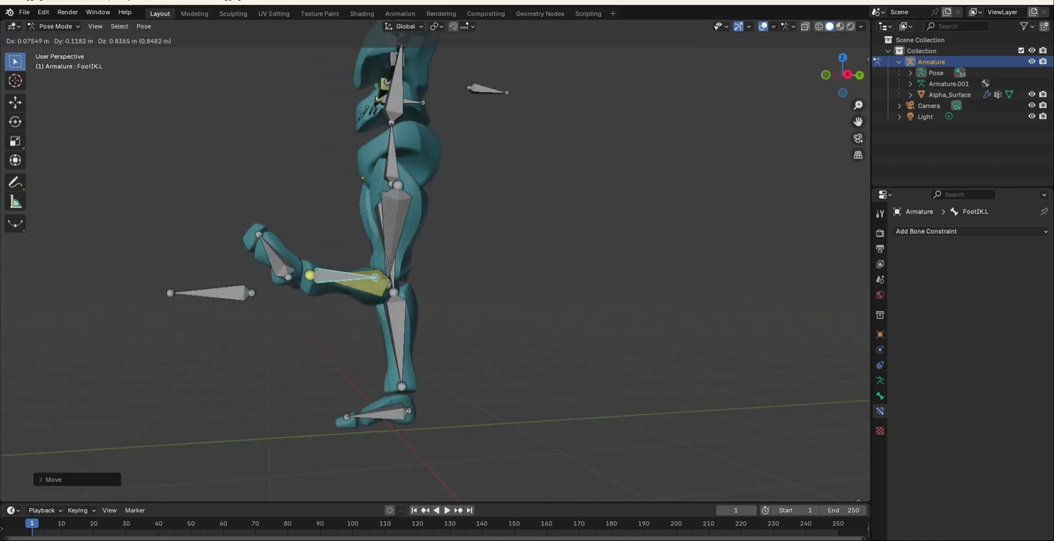
left_click(420, 397)
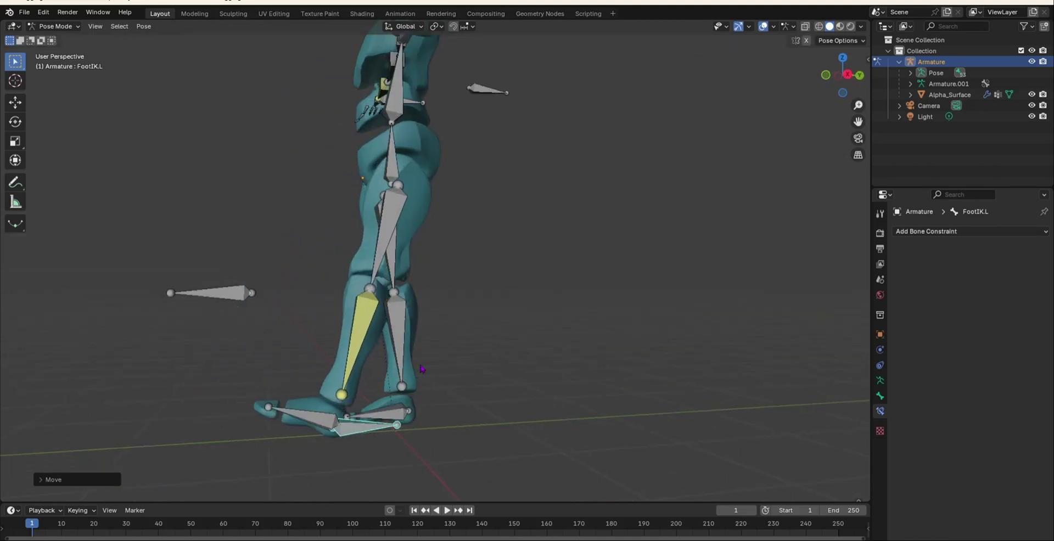
middle_click_drag(420, 397, 394, 376)
key("ctrl+z")
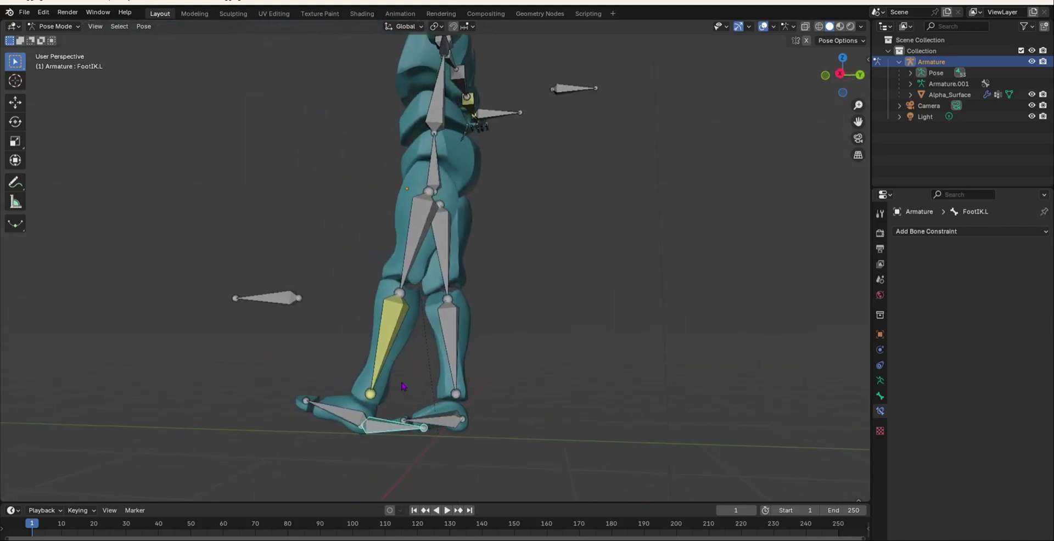
key("ctrl+z")
In Edit Mode, move the left knee joint slightly forward.
scroll(474, 315, "up", 3)
middle_click_drag(474, 315, 460, 299)
left_click(437, 291)
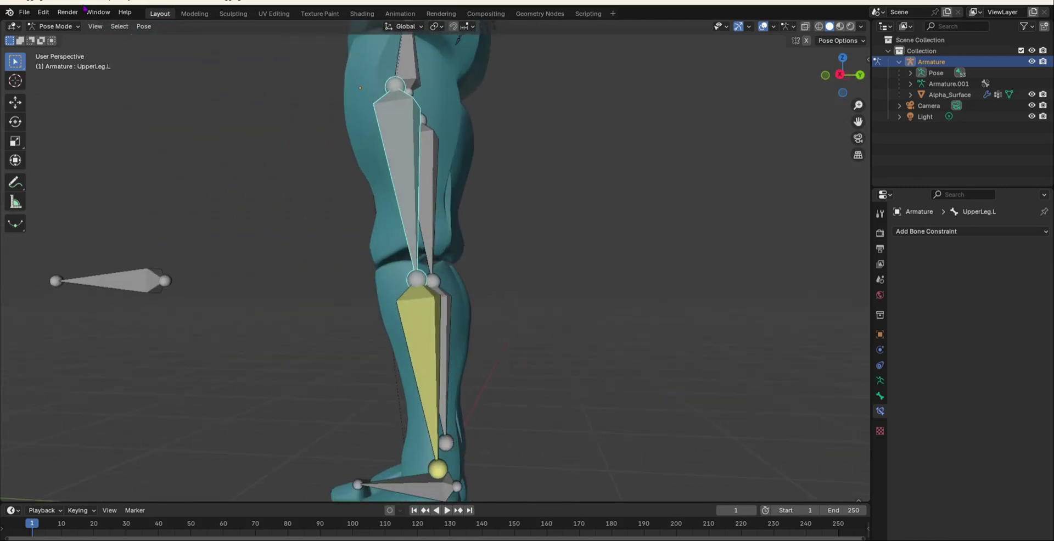
left_click(70, 26)
left_click(52, 51)
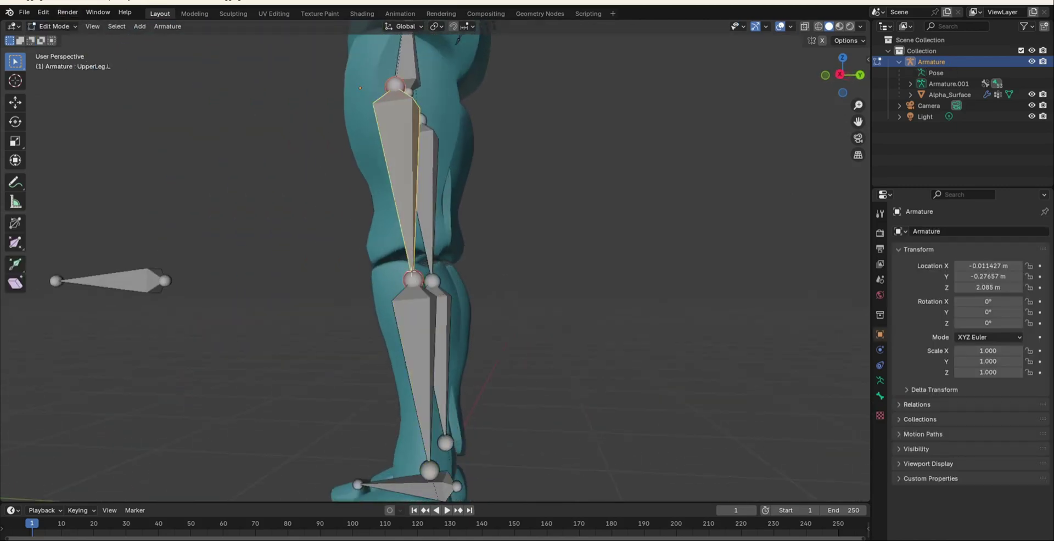
left_click(413, 278)
middle_click_drag(412, 279, 412, 293)
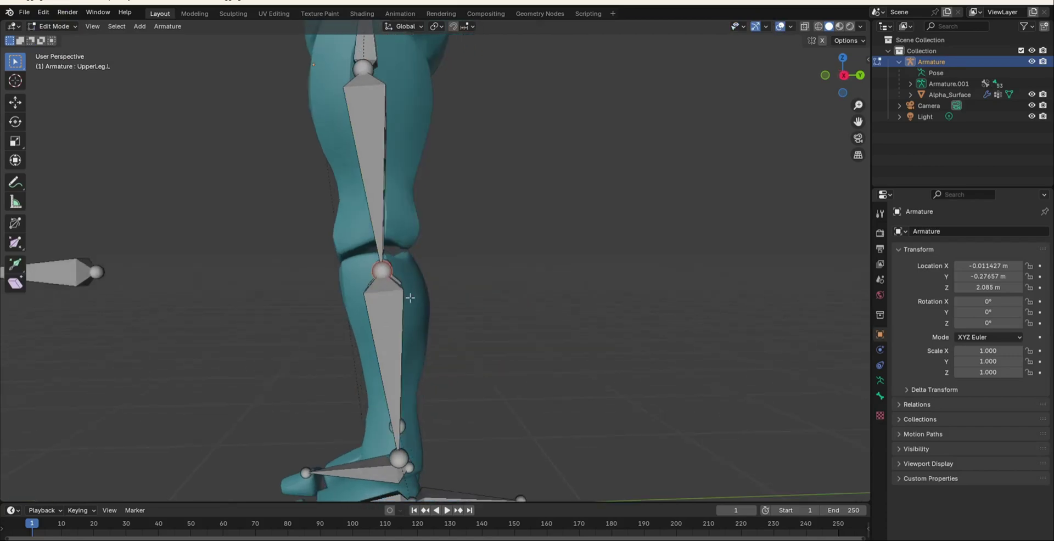
key("g")
left_click(397, 297)
Move the right knee joint slightly forward to match the left one.
middle_click_drag(449, 246, 444, 172)
scroll(389, 254, "down", 5)
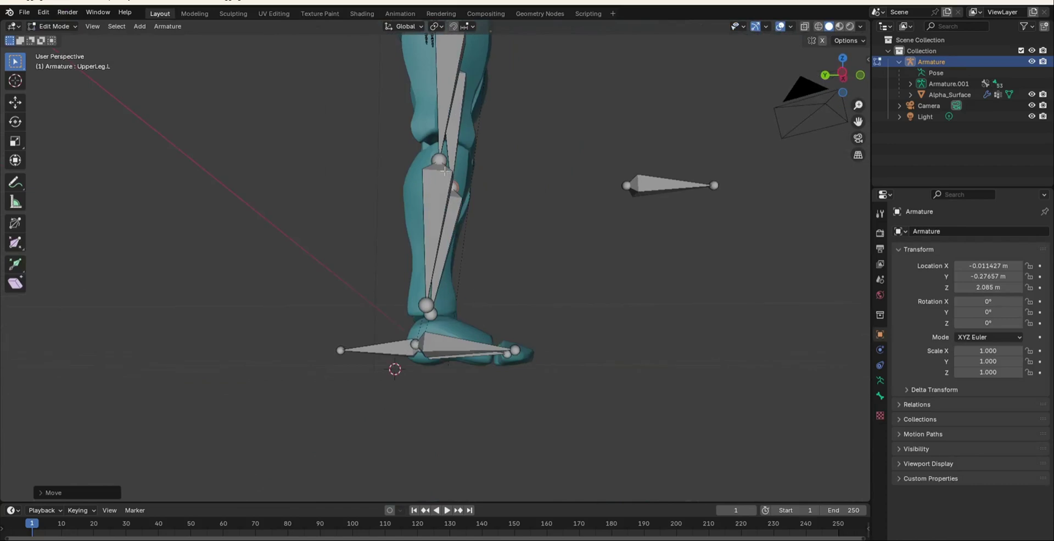
left_click(445, 171)
key("g")
left_click(455, 165)
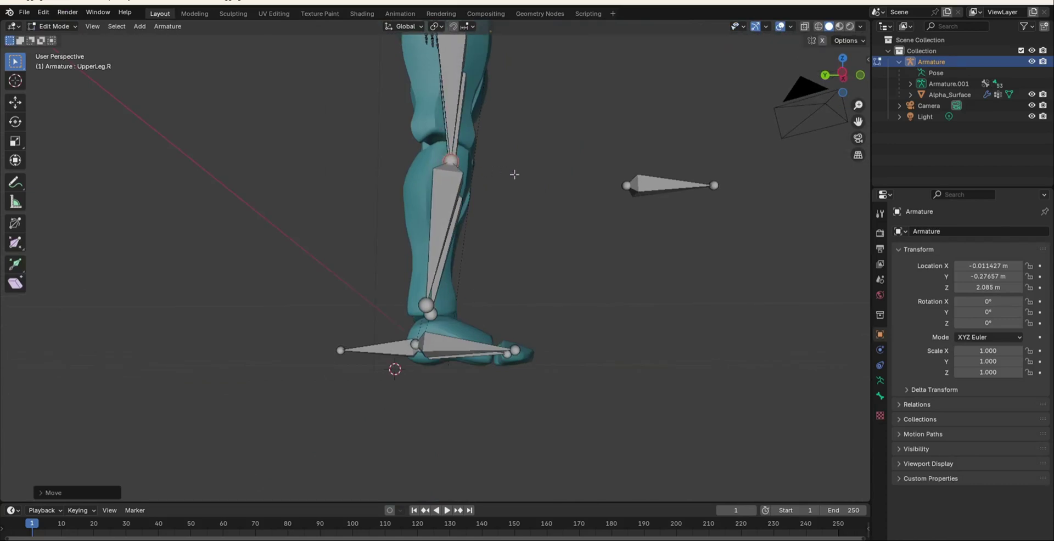
In Object Mode, parent the character mesh Alpha_Surface to the armature again with automatic weights.
middle_click_drag(514, 175, 315, 203)
scroll(315, 202, "up", 4)
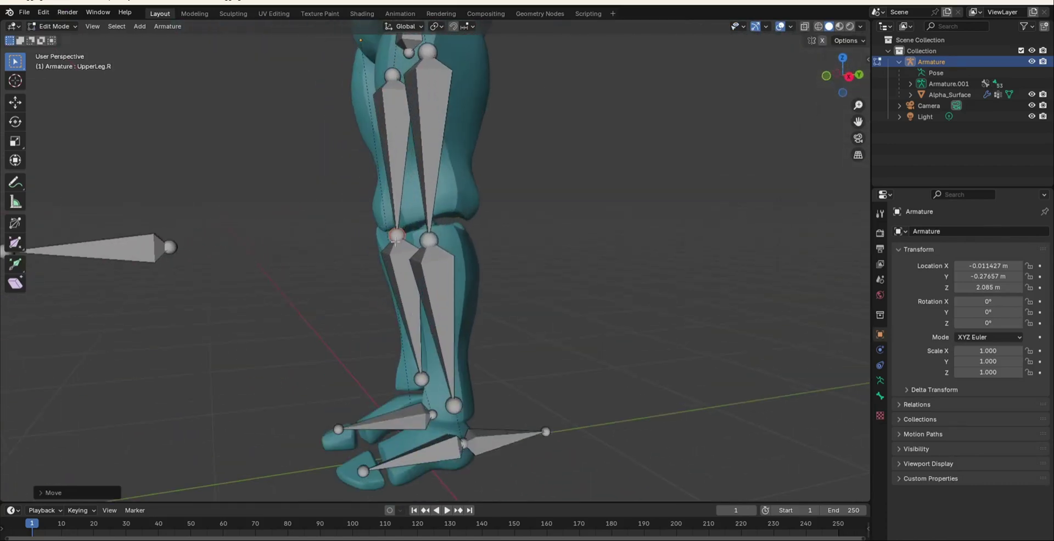
middle_click_drag(476, 360, 410, 324)
scroll(417, 318, "down", 5)
scroll(411, 301, "up", 5)
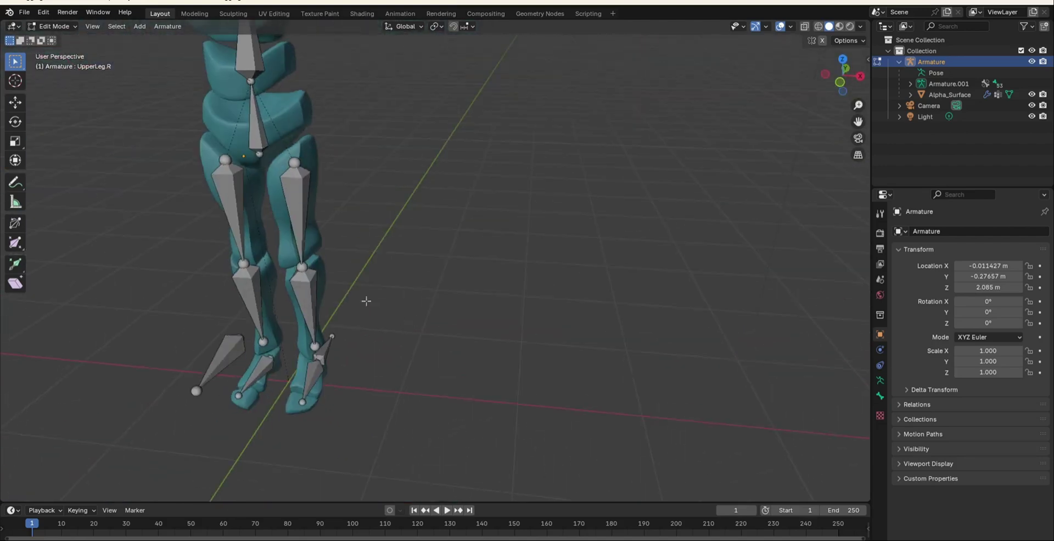
left_click(54, 26)
left_click(55, 35)
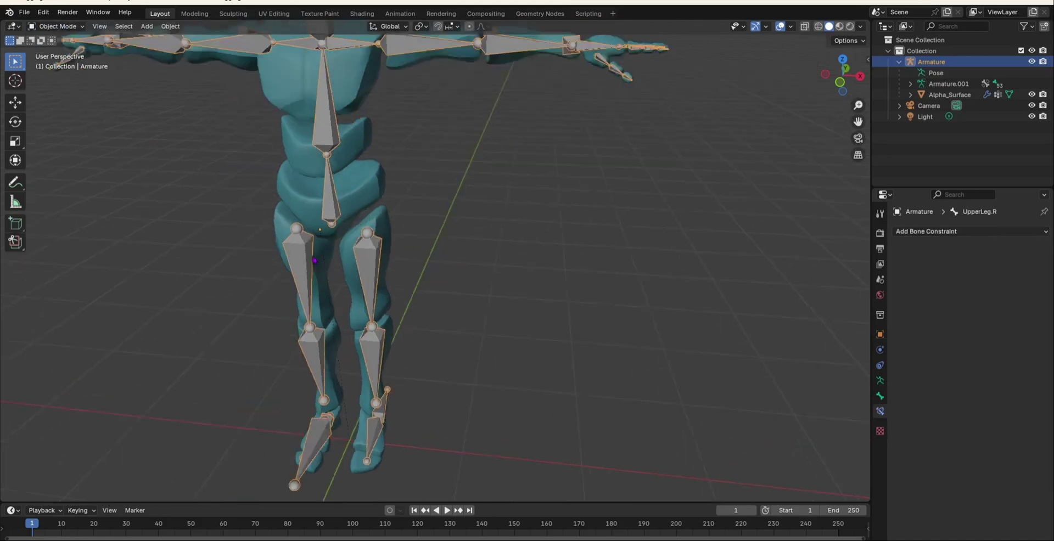
scroll(315, 260, "down", 2)
left_click(387, 245)
left_click(365, 220, "shift")
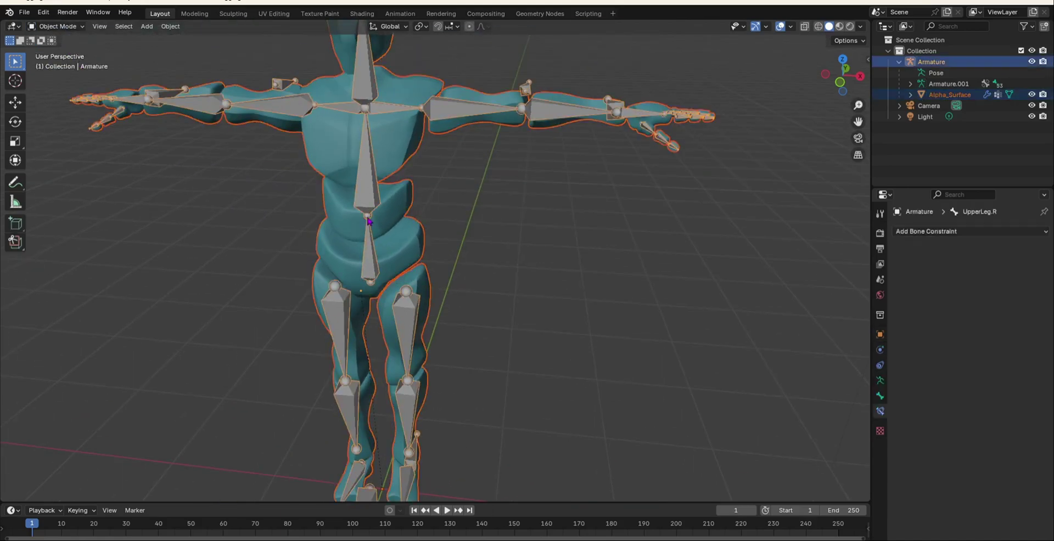
key("ctrl+p")
left_click(366, 303)
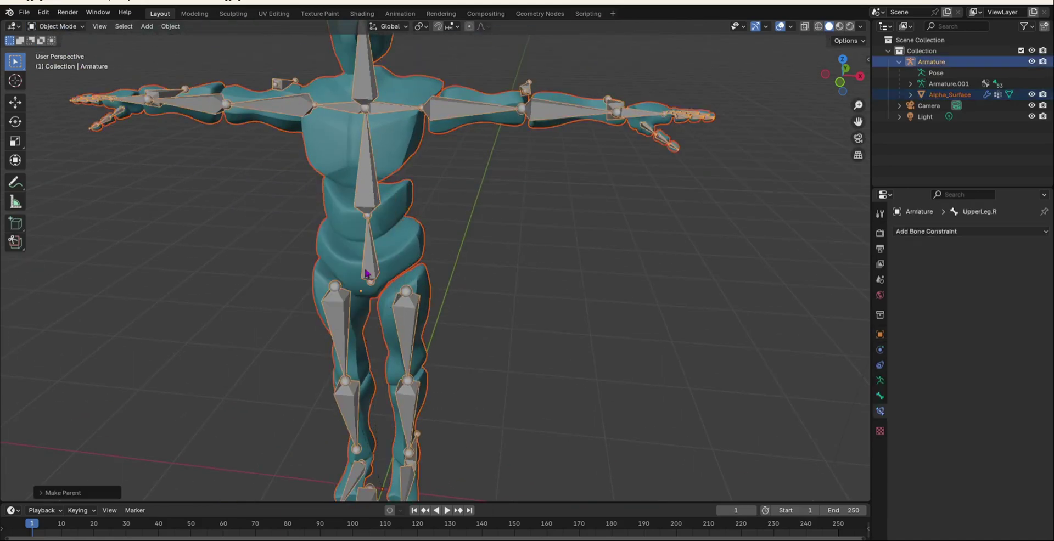
key("ctrl+p")
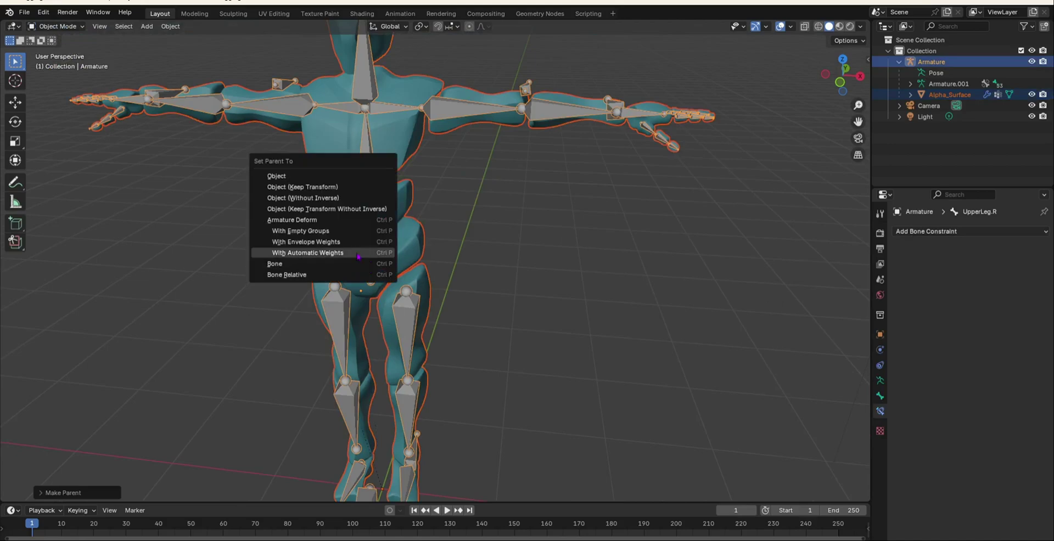
Select only the armature and switch it to Pose Mode.
middle_click_drag(351, 296, 225, 320)
scroll(226, 320, "down", 4)
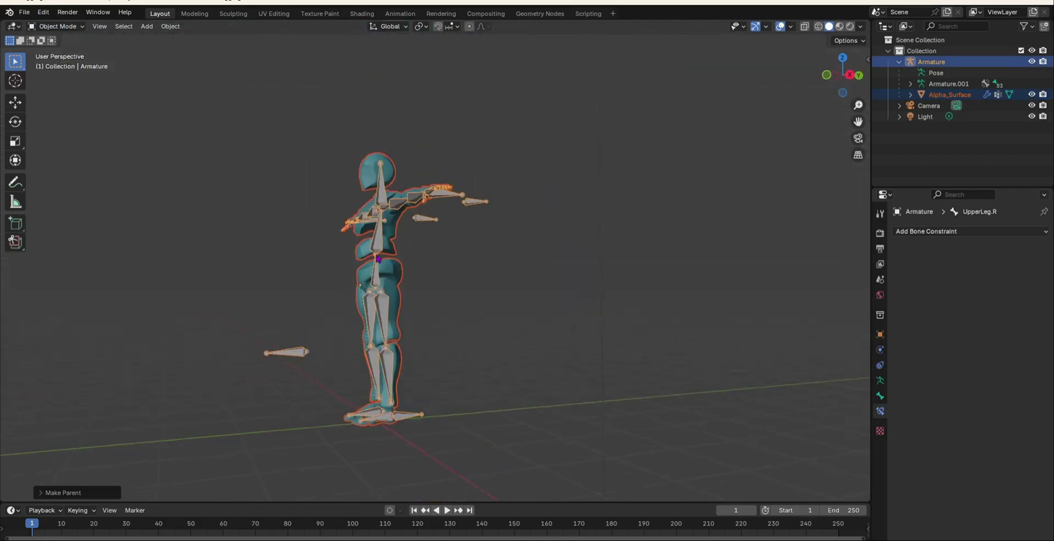
middle_click_drag(560, 417, 519, 422)
scroll(421, 388, "up", 4)
left_click(424, 430)
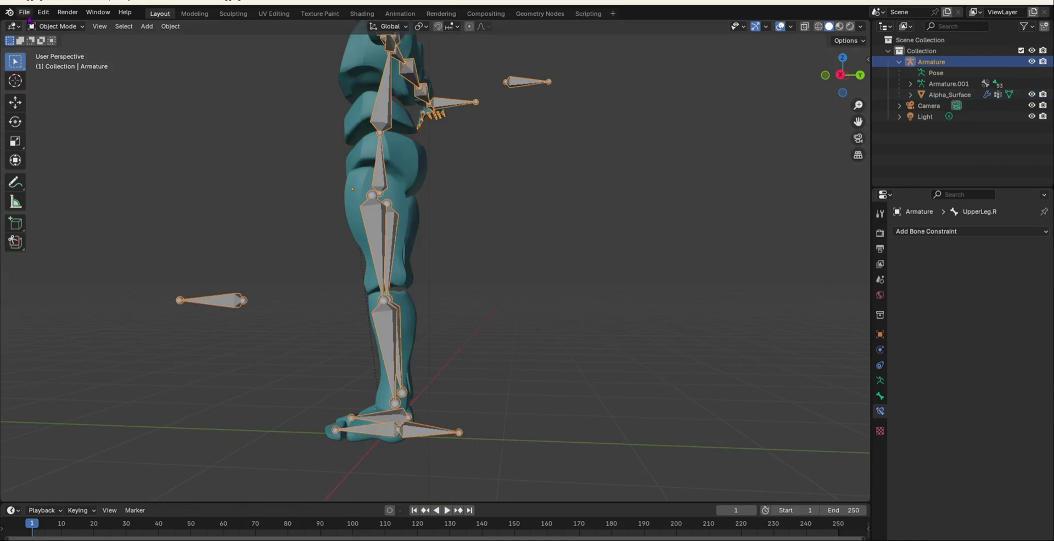
left_click(49, 27)
left_click(59, 63)
Move FootIK.L forward and up to retest the left leg with the adjusted knee joint.
left_click(424, 431)
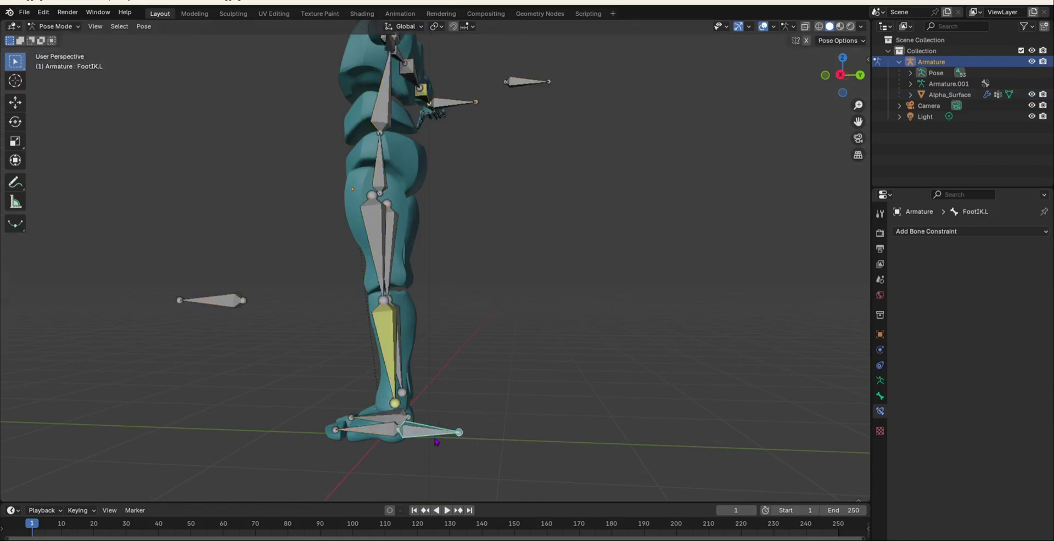
key("g")
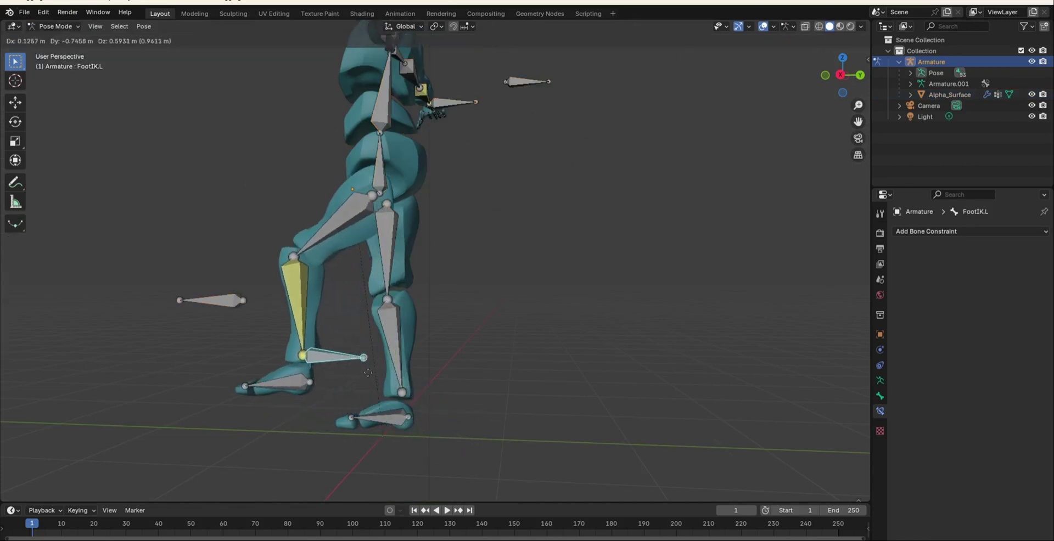
left_click(393, 379)
Move TargetPoleLeg.L sideways to test the left knee's direction and undo the movement.
middle_click_drag(393, 380, 511, 338)
middle_click_drag(247, 295, 343, 287)
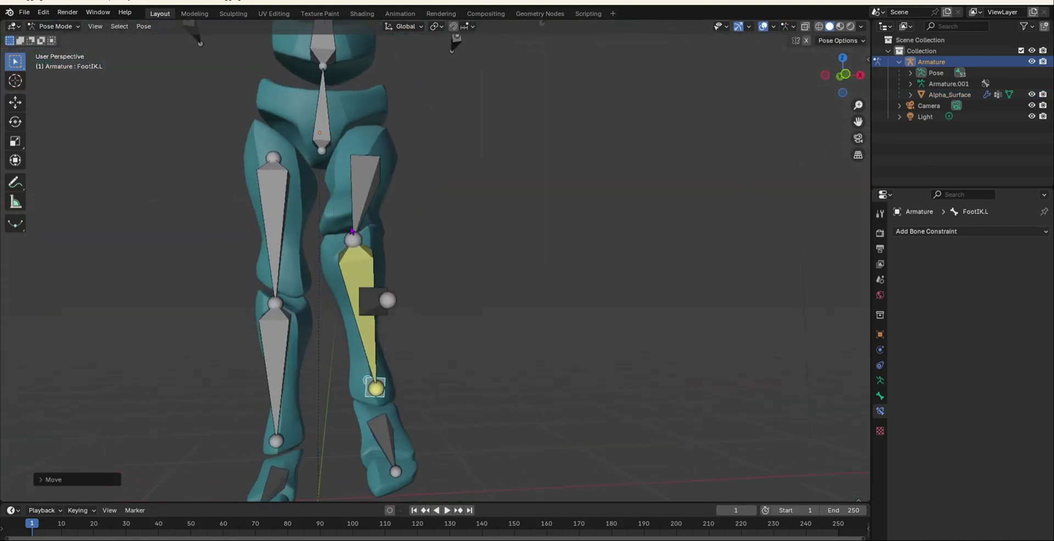
left_click(377, 296)
key("g")
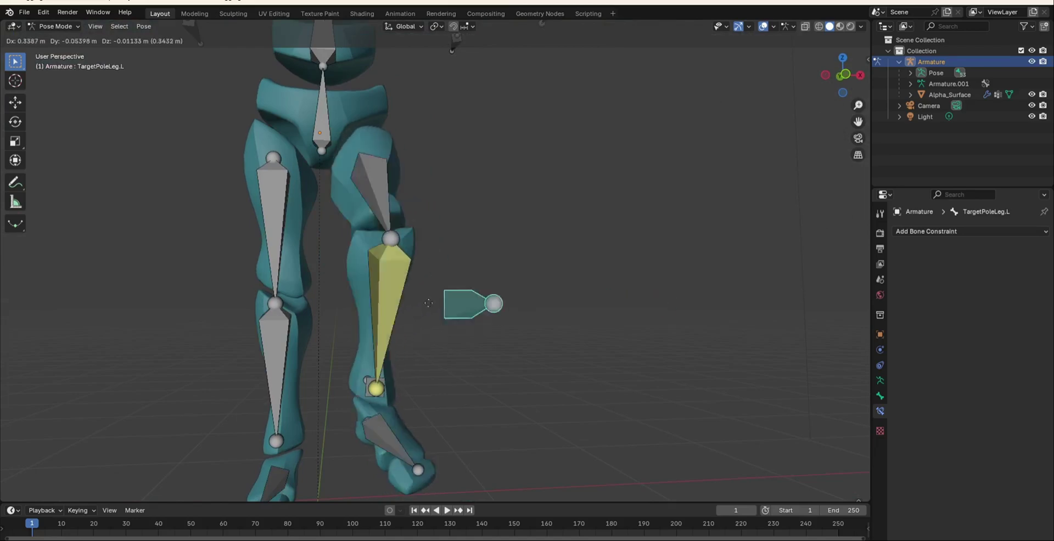
left_click(399, 309)
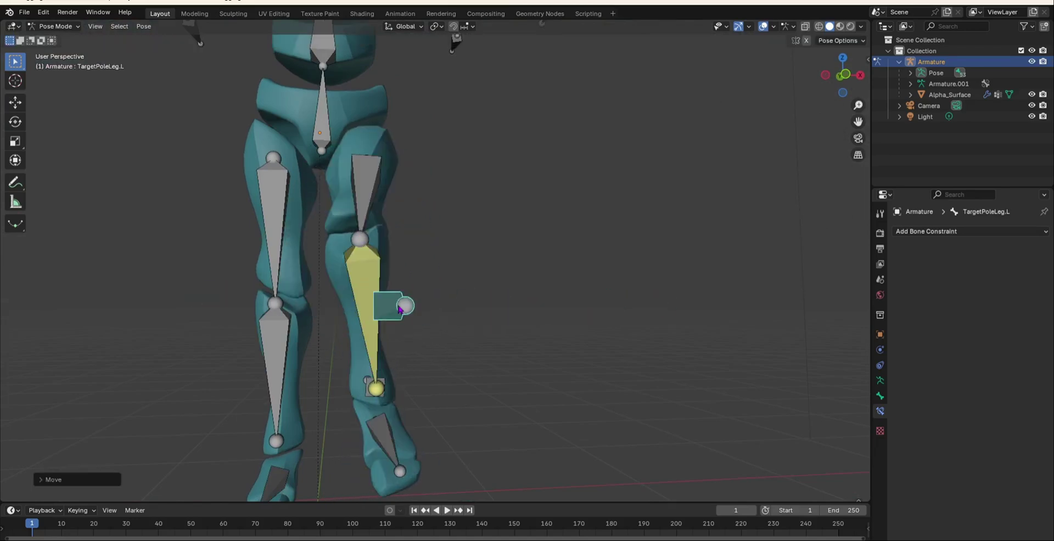
key("ctrl+z")
Clear the pose location of FootIK.L to return the left foot to its rest position.
middle_click_drag(405, 309, 303, 352)
scroll(332, 374, "up", 3)
left_click(338, 350)
key("alt+g")
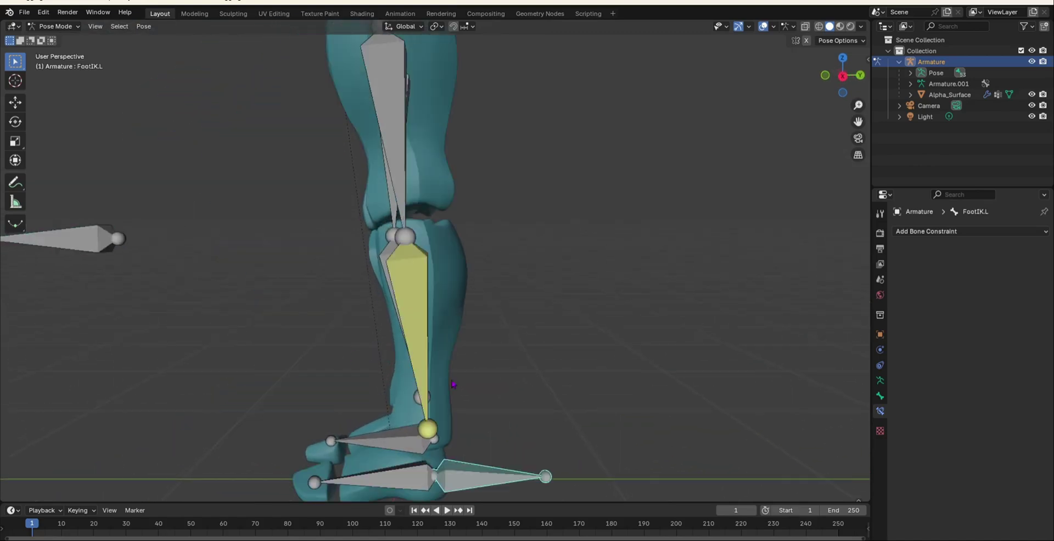
In Edit Mode, extrude a new bone backward from the heel end of the Foot.R bone.
middle_click_drag(453, 385, 567, 393)
scroll(557, 390, "down", 5)
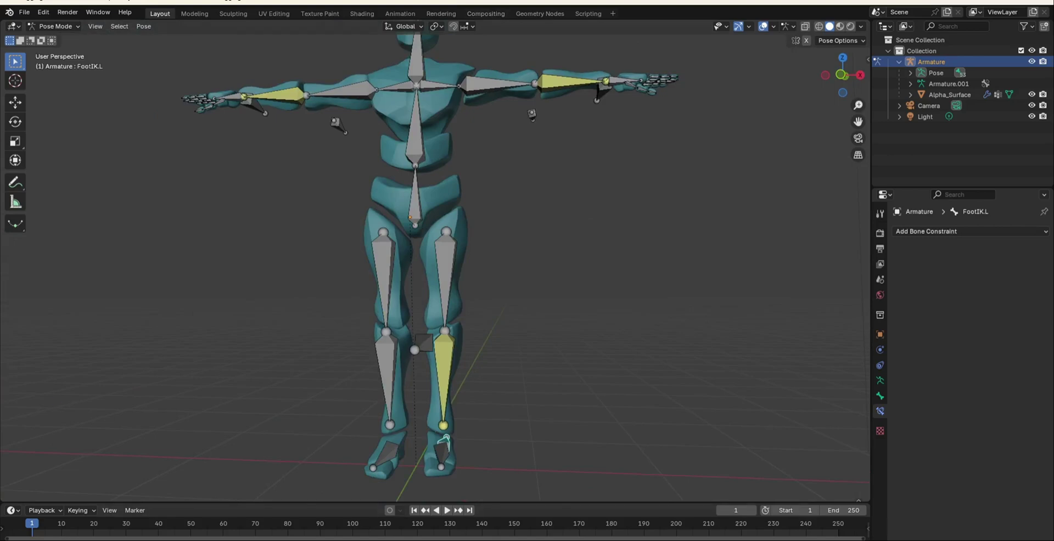
middle_click_drag(445, 444, 344, 375)
scroll(345, 375, "up", 4)
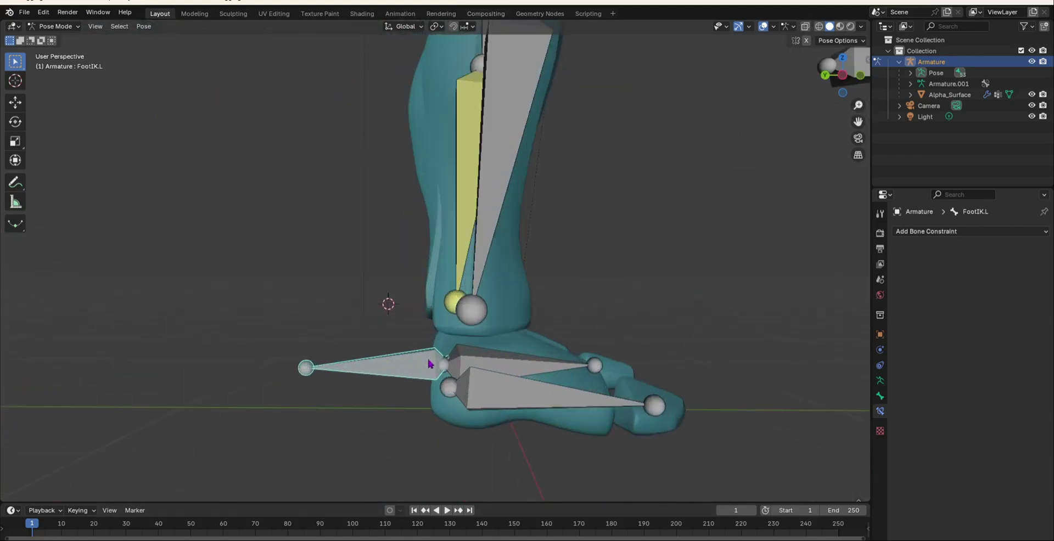
middle_click_drag(449, 369, 494, 376)
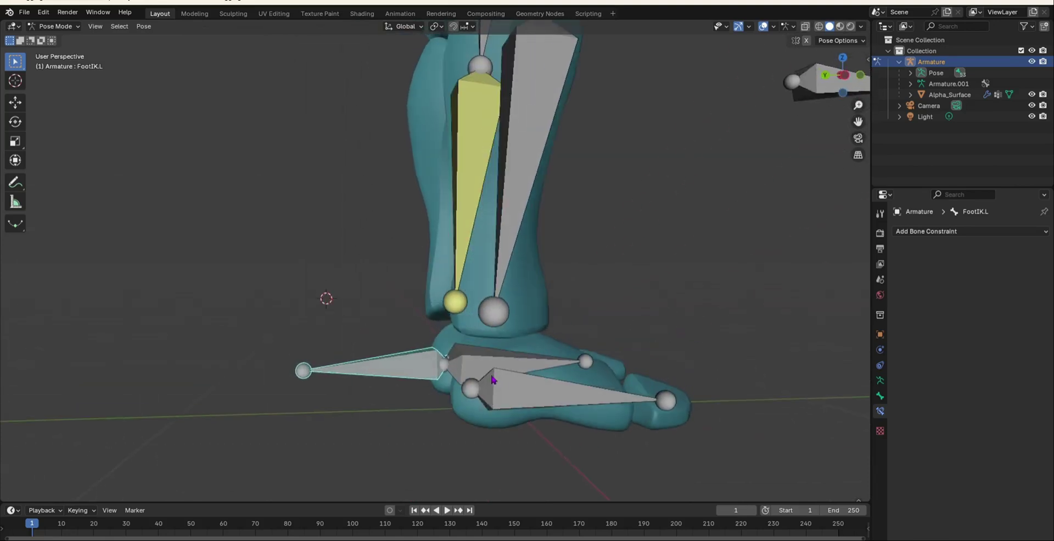
left_click(481, 405)
scroll(480, 405, "down", 4)
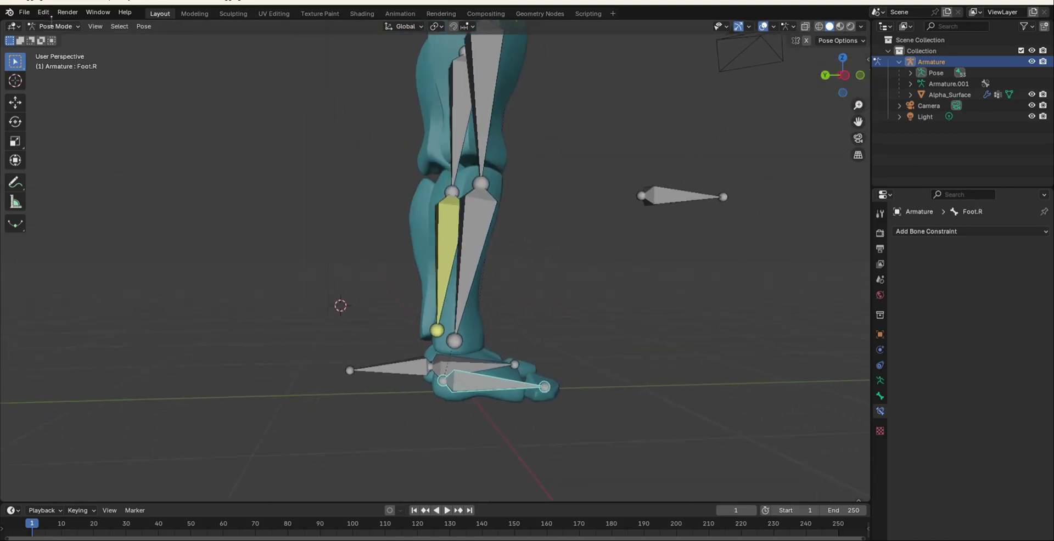
left_click(55, 25)
left_click(71, 50)
left_click(443, 378)
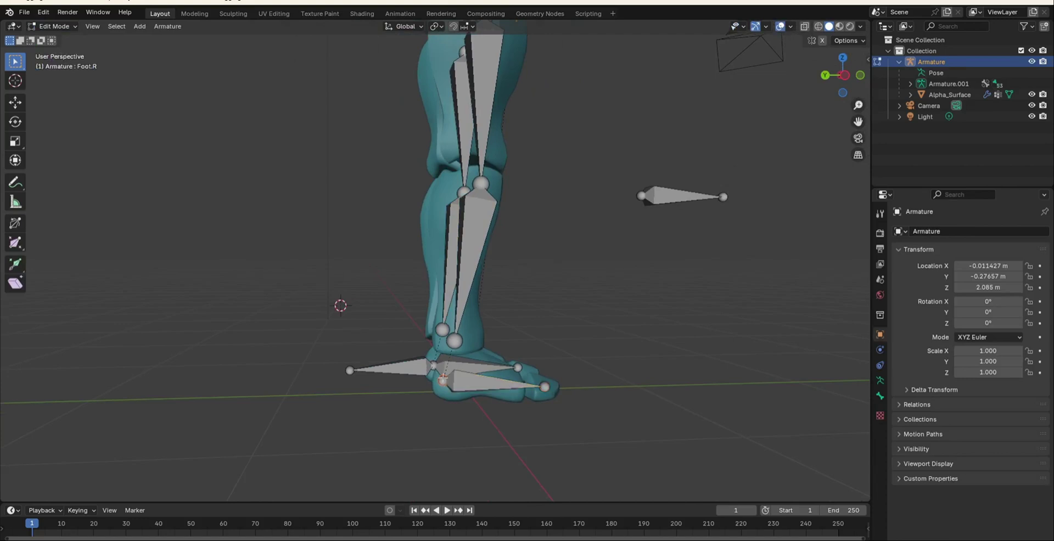
key("e")
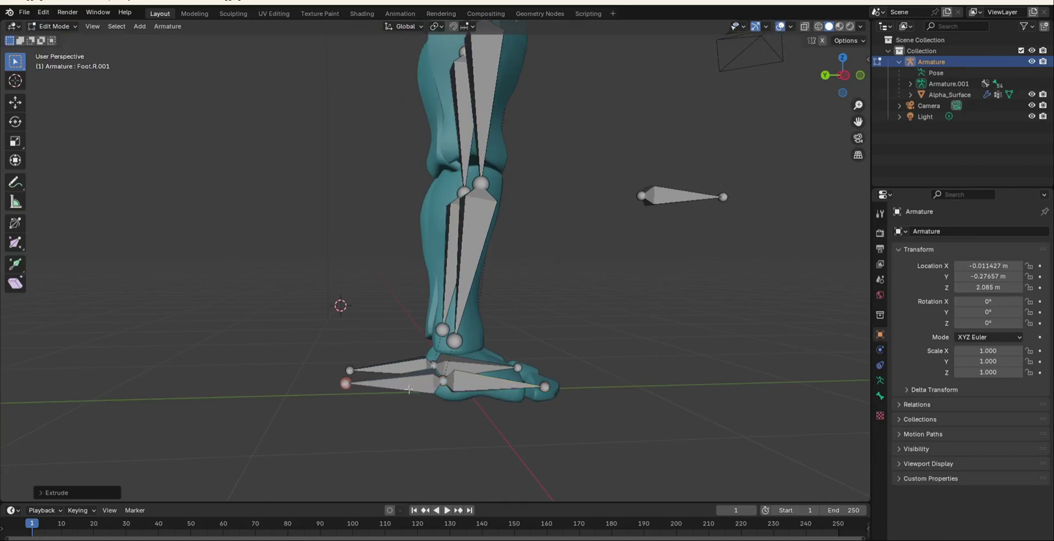
left_click(345, 383)
Rename the extruded heel bone of the right foot as FootIK.R.
left_click(879, 396)
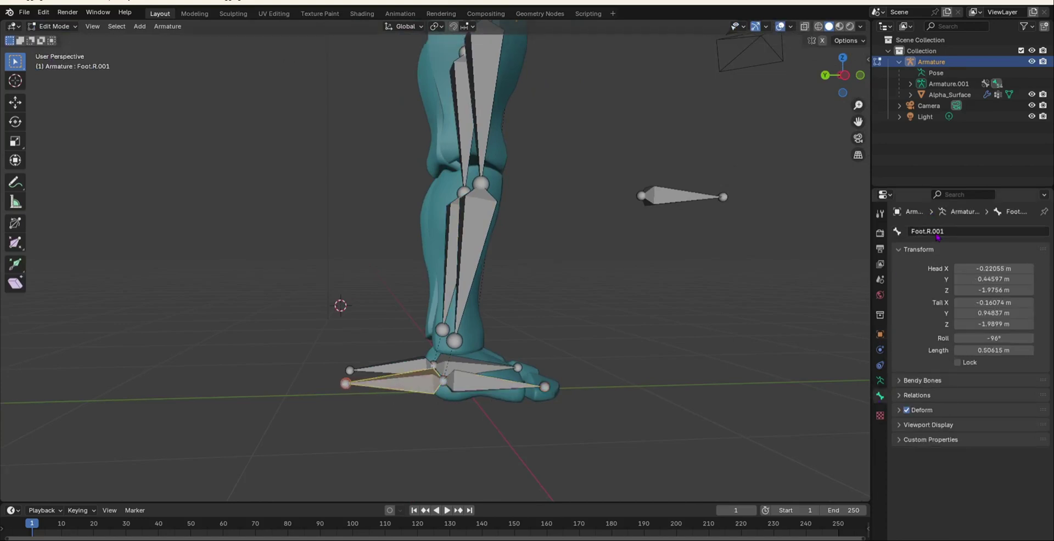
left_click(936, 231)
type("Foot")
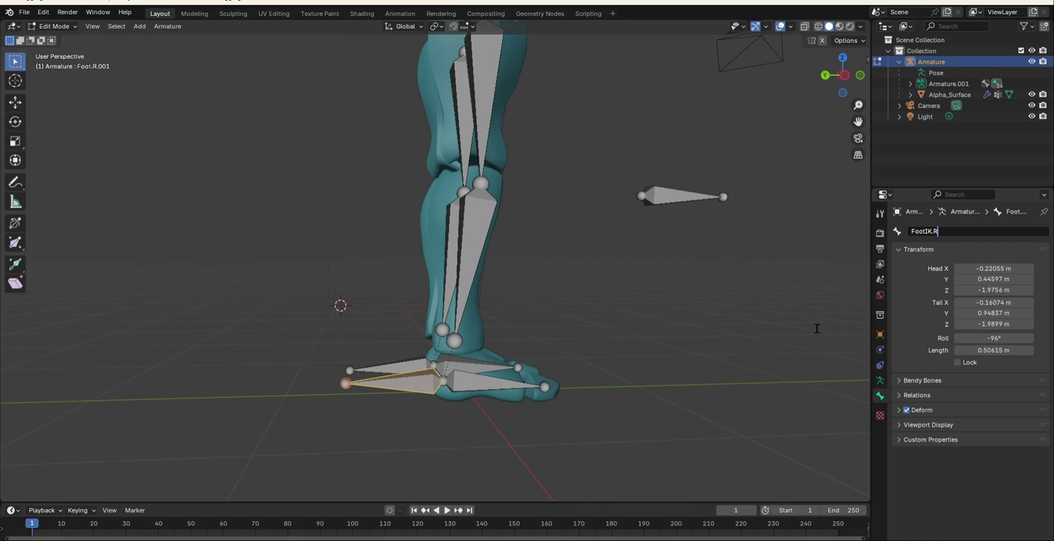
key("Return")
Select LowerLeg.R in Pose Mode and add an Inverse Kinematics bone constraint to it.
left_click(481, 262)
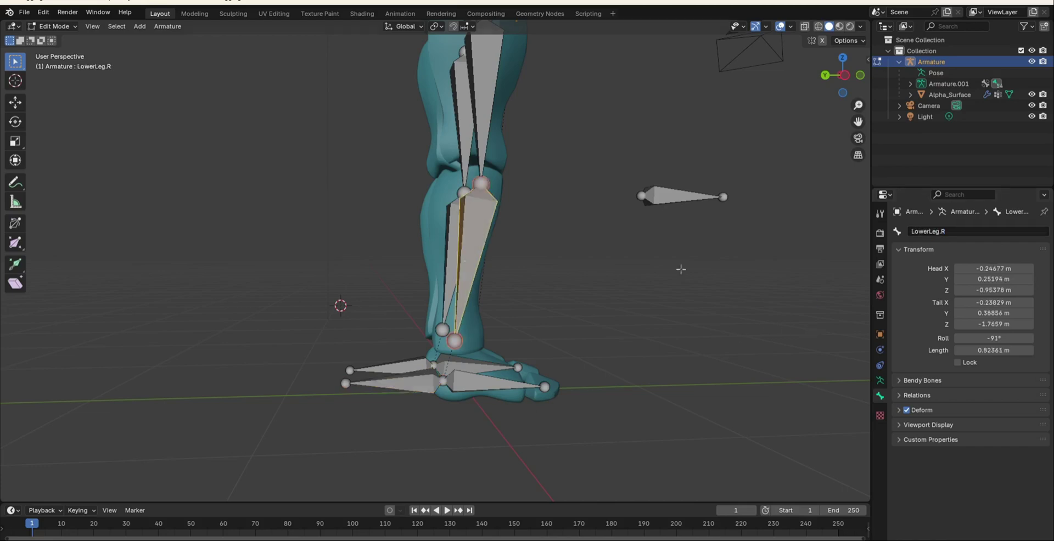
key("ctrl+Tab")
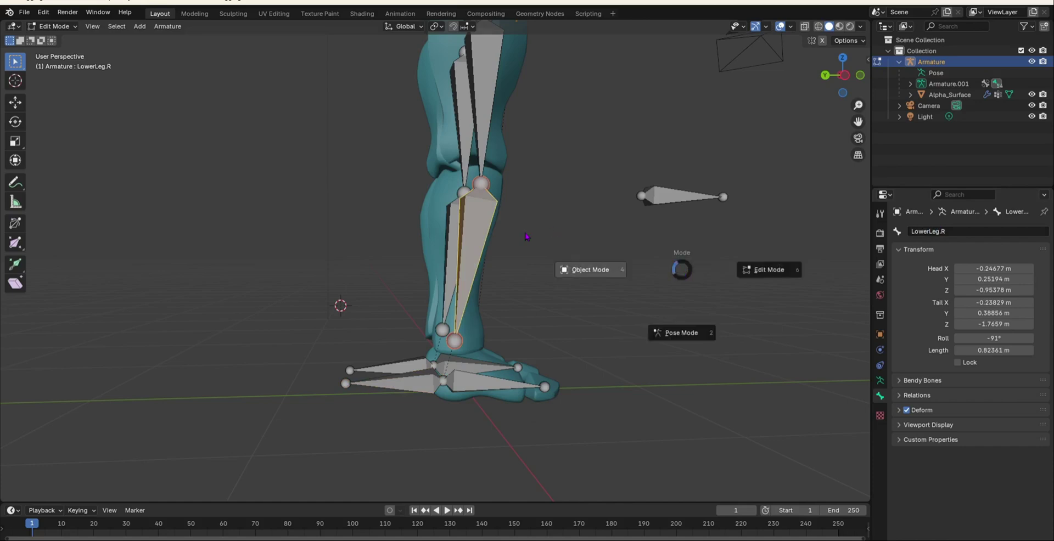
left_click(524, 233)
left_click(54, 26)
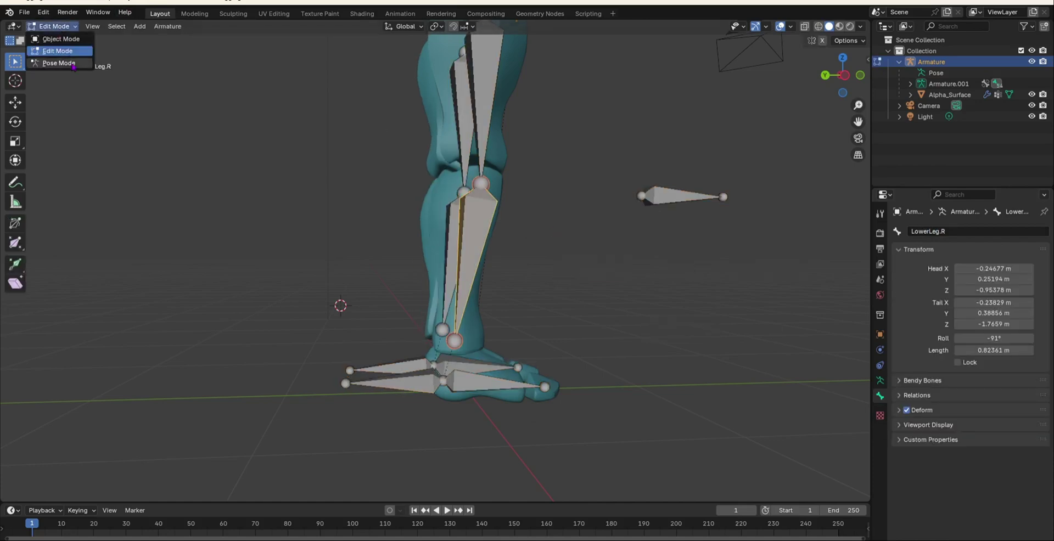
left_click(52, 65)
left_click(880, 411)
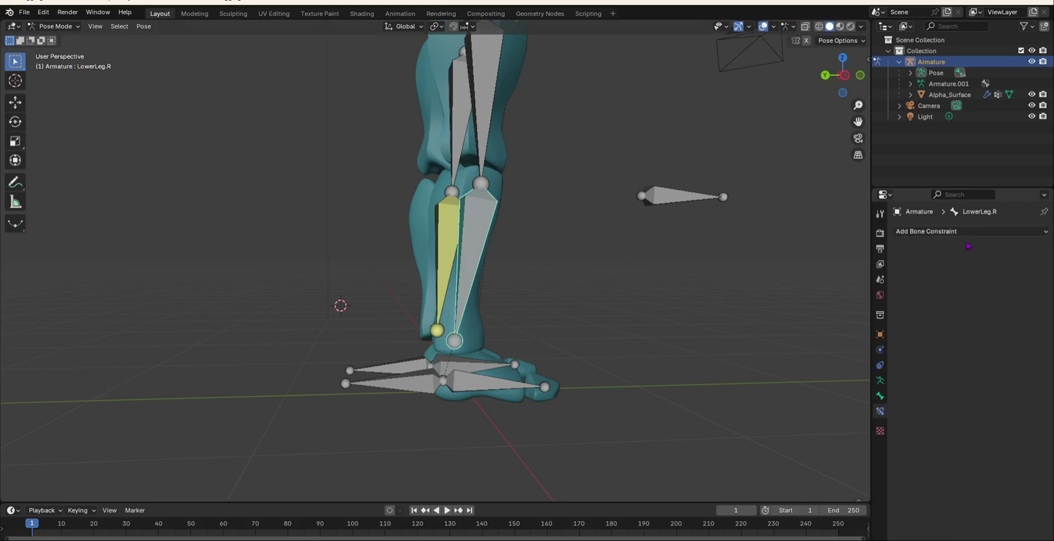
left_click(944, 231)
left_click(948, 285)
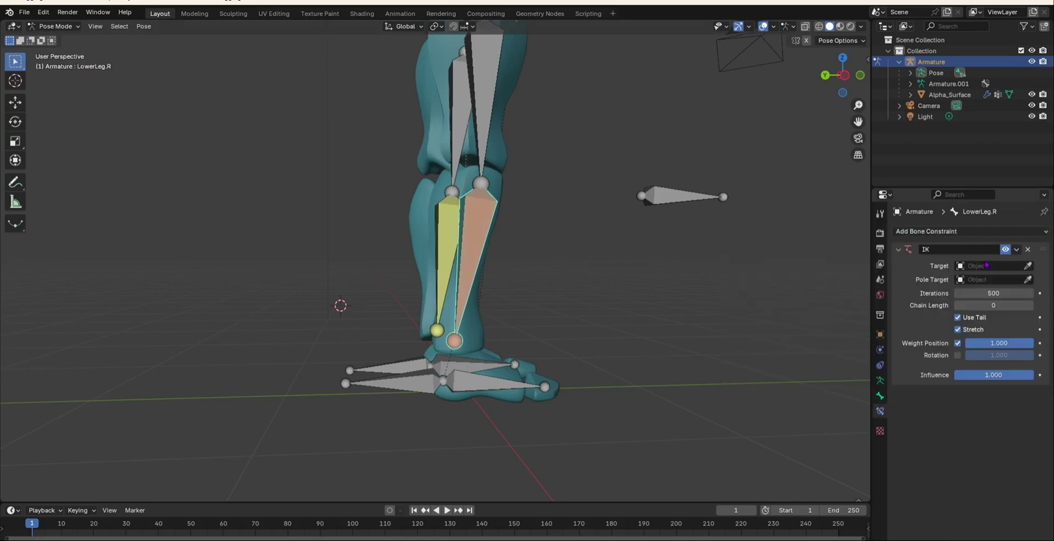
Set the IK constraint's target to Armature and its target bone to FootIK.R.
left_click(996, 267)
left_click(983, 294)
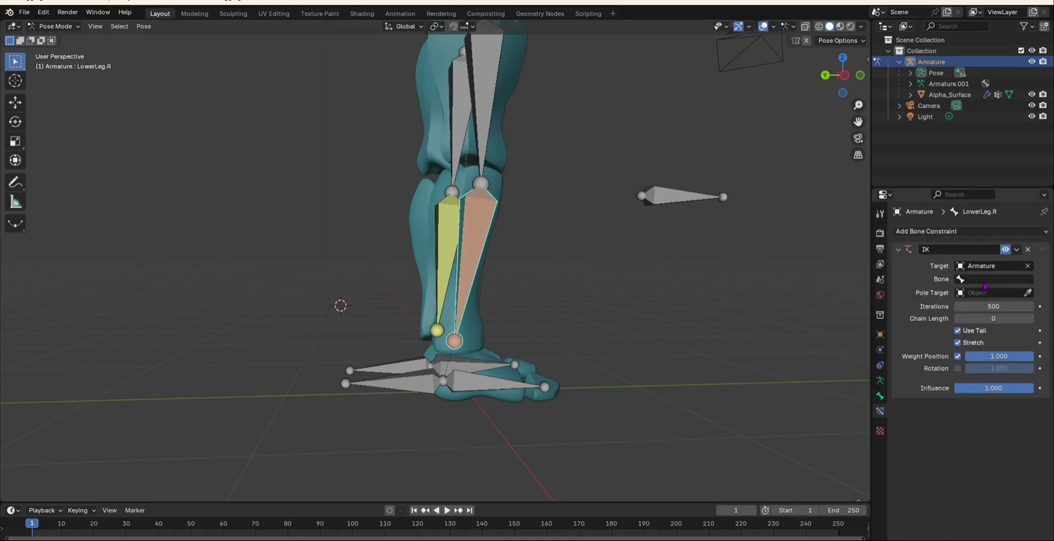
left_click(985, 279)
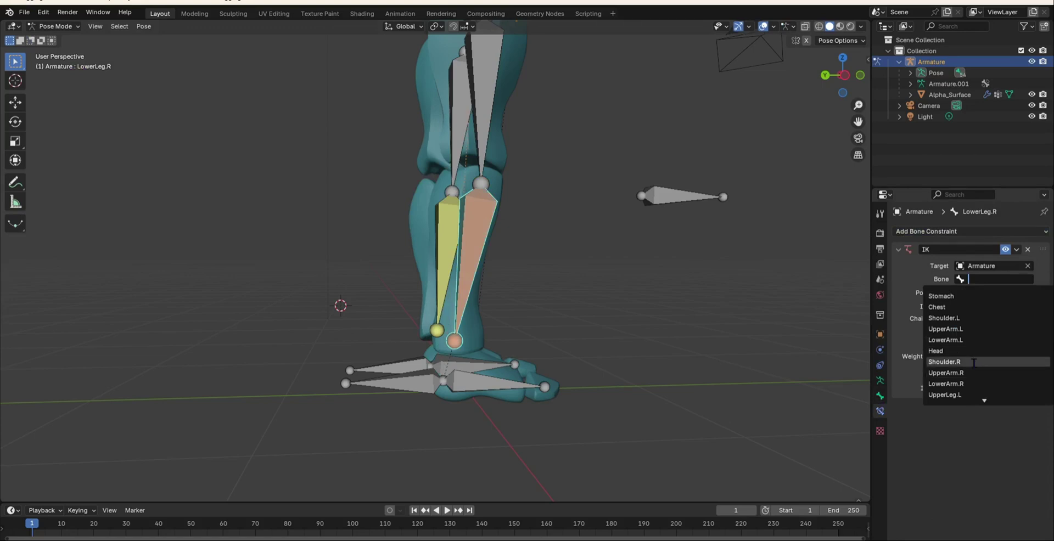
type("footik")
left_click(967, 318)
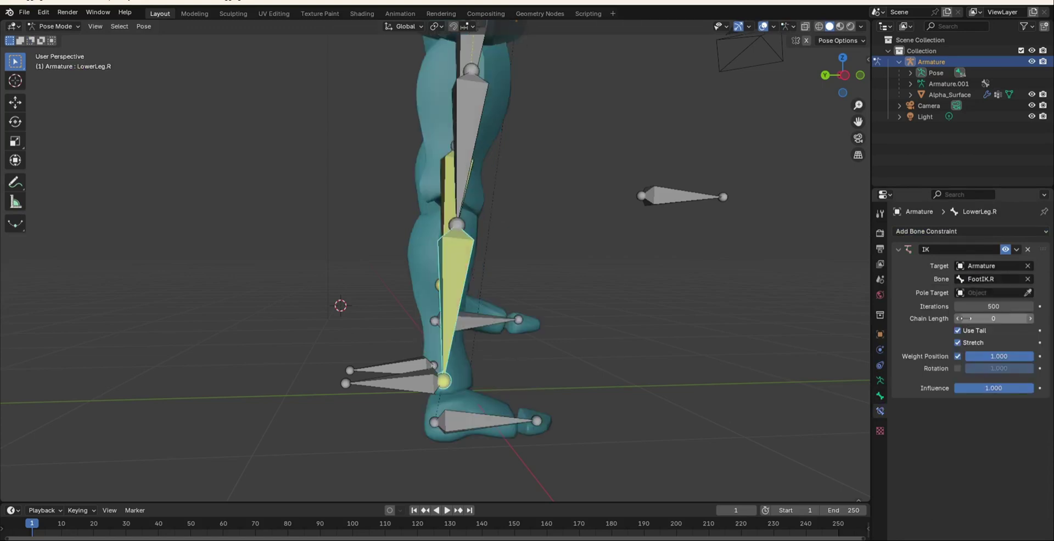
Set the chain length of LowerLeg.R's IK constraint to 2.
middle_click_drag(535, 331, 385, 173)
scroll(494, 352, "down", 3)
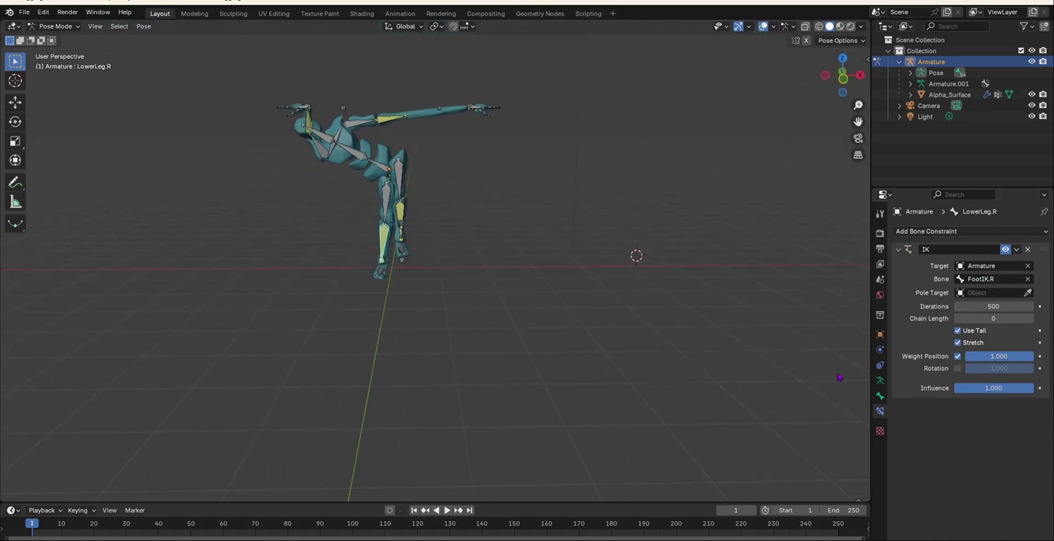
left_click(979, 317)
type("2")
key("Return")
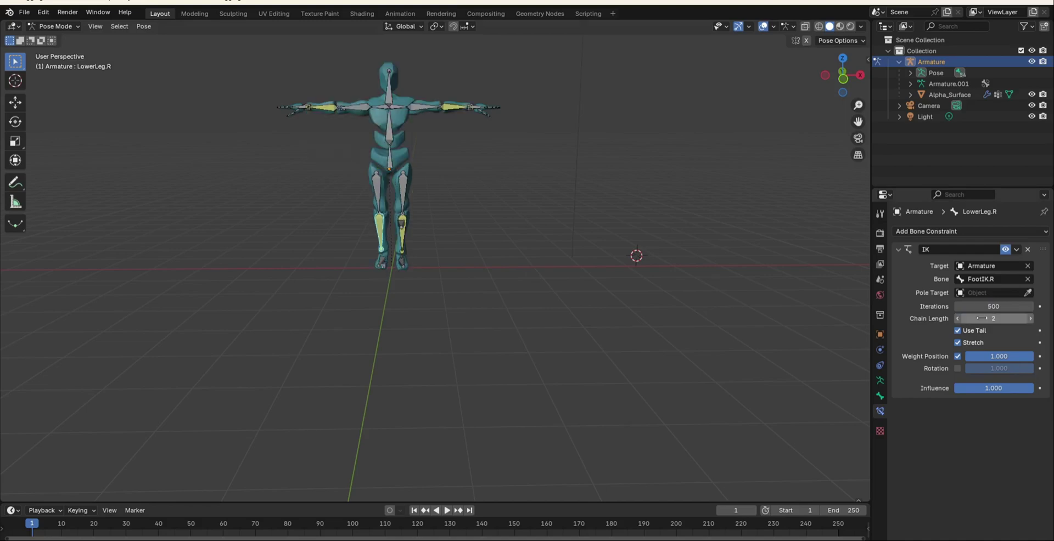
Switch to Edit Mode and extrude a new bone forward from the right knee joint at the end of UpperLeg.R.
middle_click_drag(183, 247, 393, 324)
scroll(463, 222, "up", 1)
scroll(394, 325, "up", 5)
left_click(396, 296)
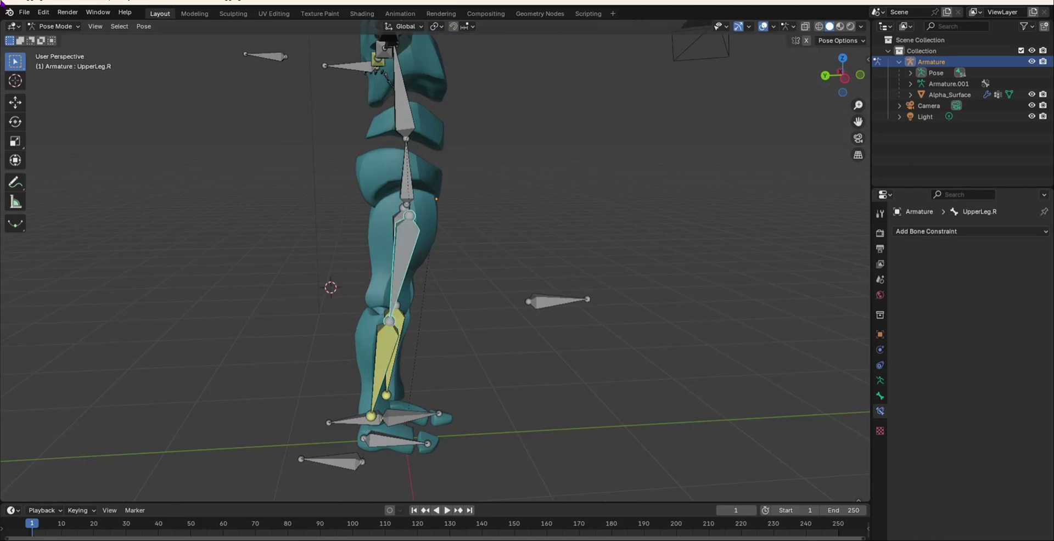
left_click(52, 27)
left_click(50, 51)
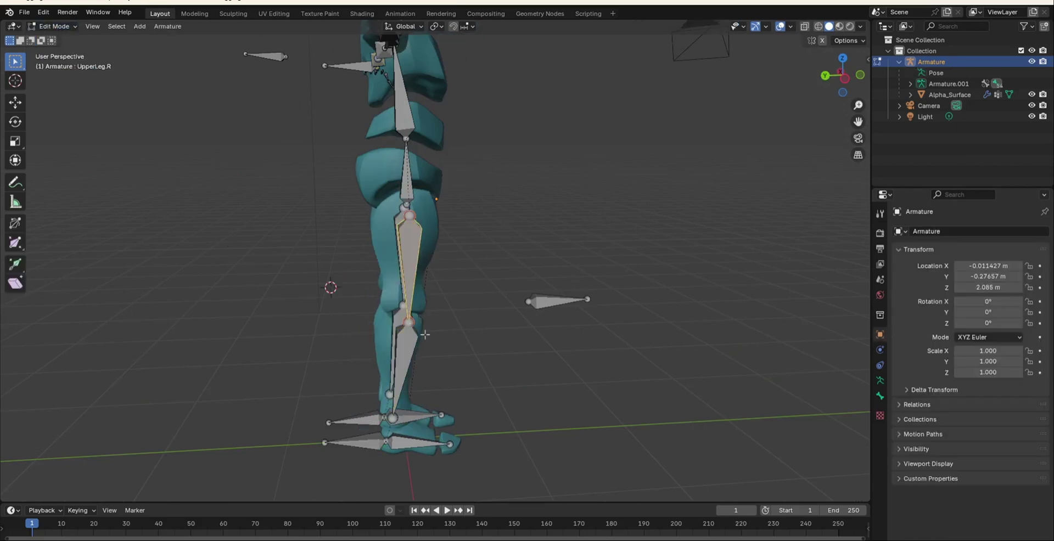
key("e")
left_click(624, 380)
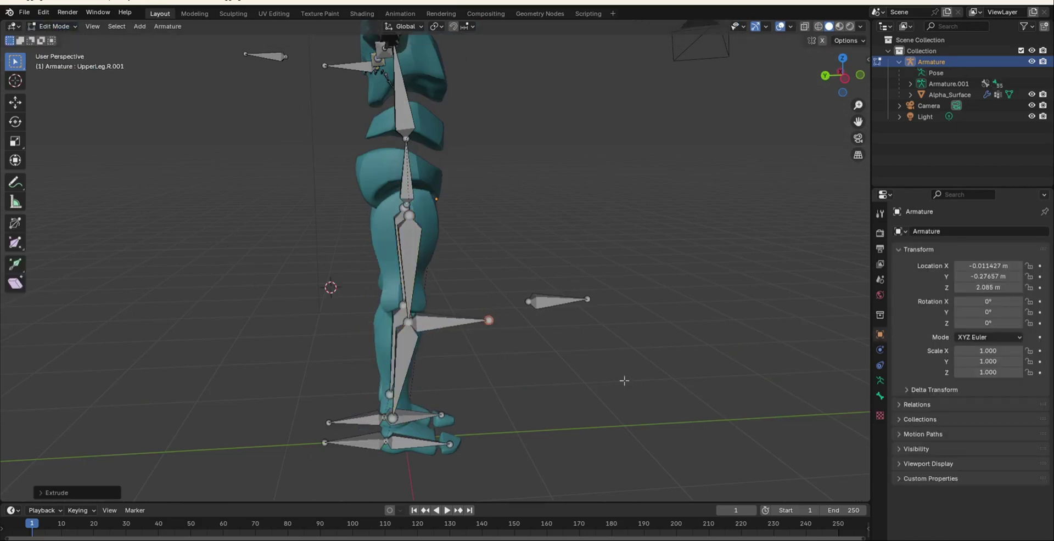
Clear the parent of the new right knee bone and of FootIK.R.
left_click(454, 321)
key("alt+p")
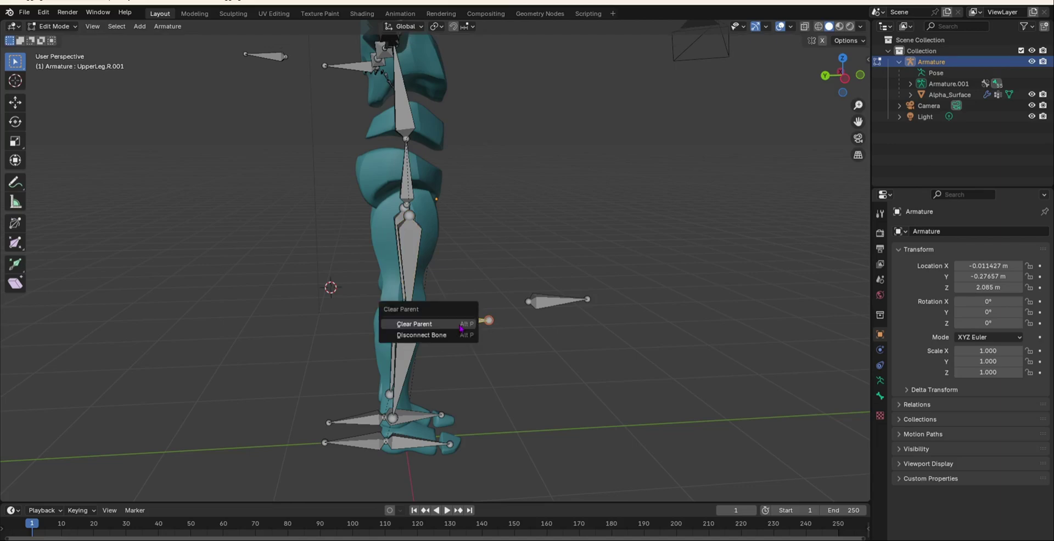
left_click(461, 327)
left_click(360, 446)
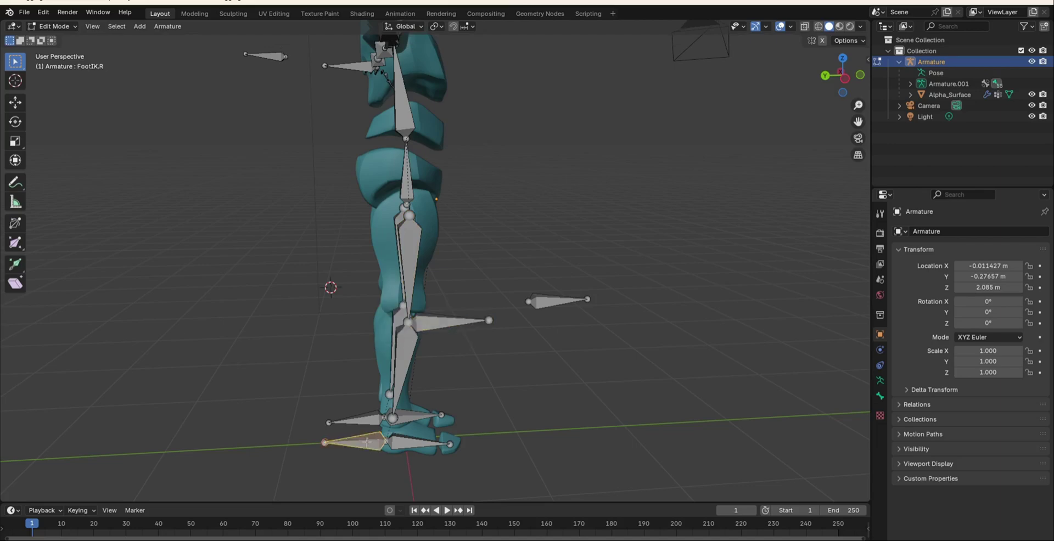
key("alt+p")
left_click(324, 442)
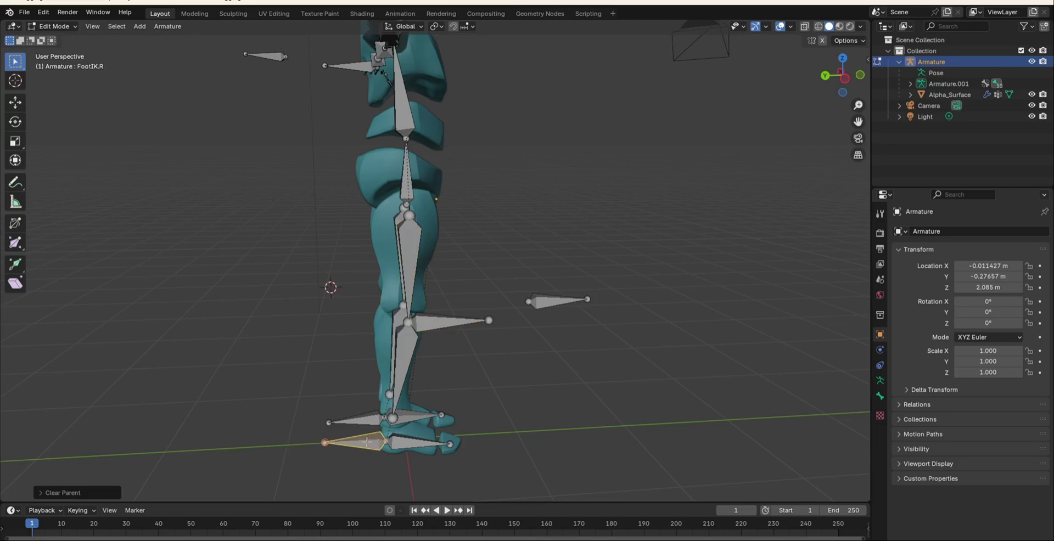
Move the detached right knee bone forward along the Y axis, well in front of the leg.
left_click(465, 324)
key("g")
key("y")
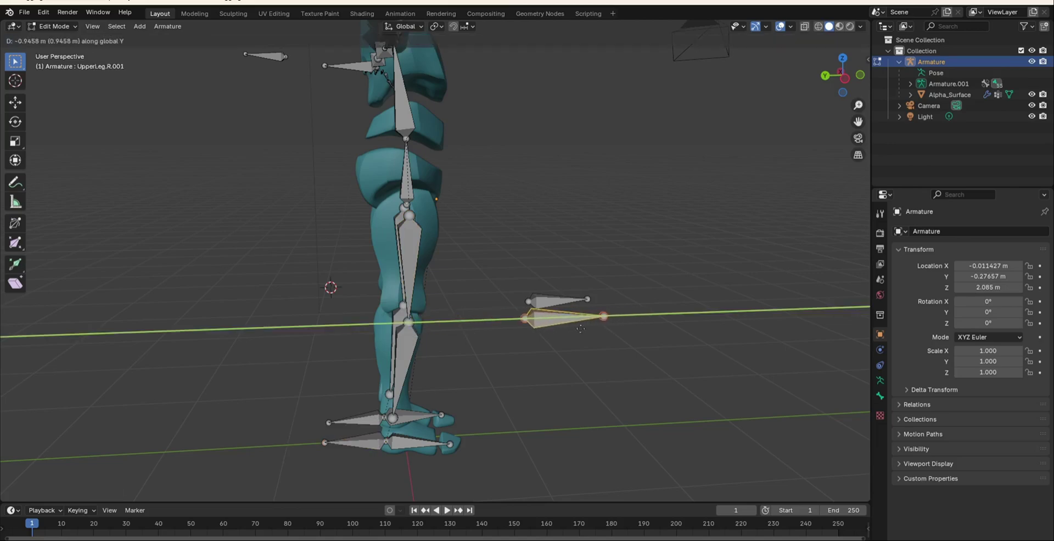
left_click(570, 327)
Scale the right knee bone to about 0.54 m long and reposition it next to the left leg's pole bone.
mouse_move(589, 330)
middle_mouse_down()
mouse_move(579, 412)
mouse_move(573, 321)
middle_mouse_up()
key("s")
left_click(580, 446)
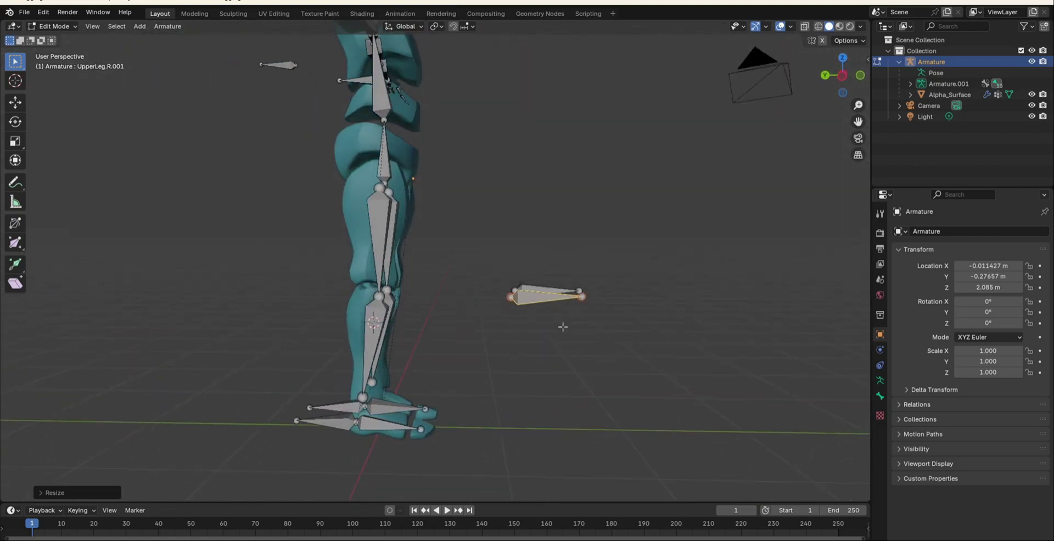
key("g")
left_click(566, 329)
middle_click_drag(562, 396, 520, 261)
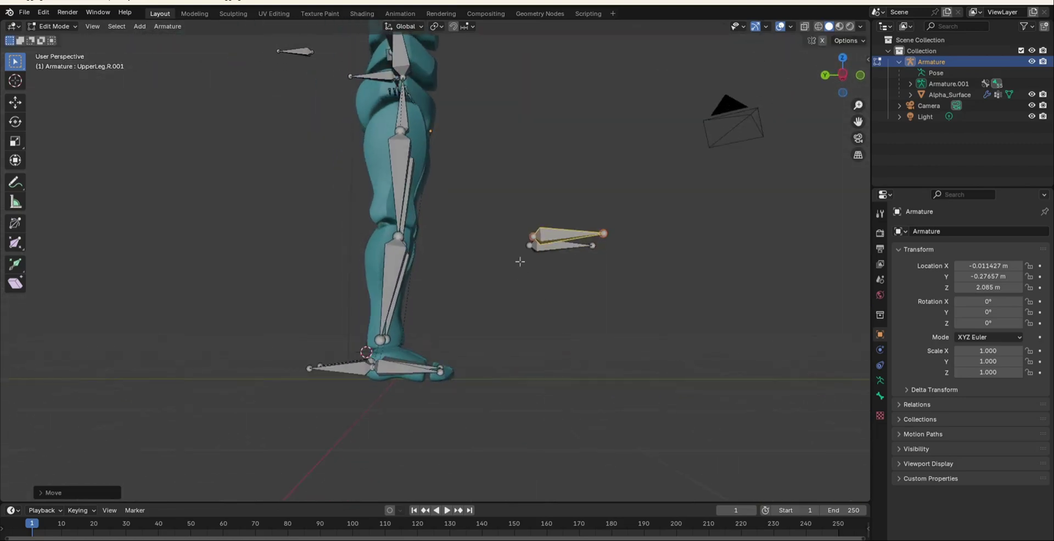
Rename the bone in front of the right knee as TargetPoleLeg.R.
left_click(880, 396)
left_click(952, 231)
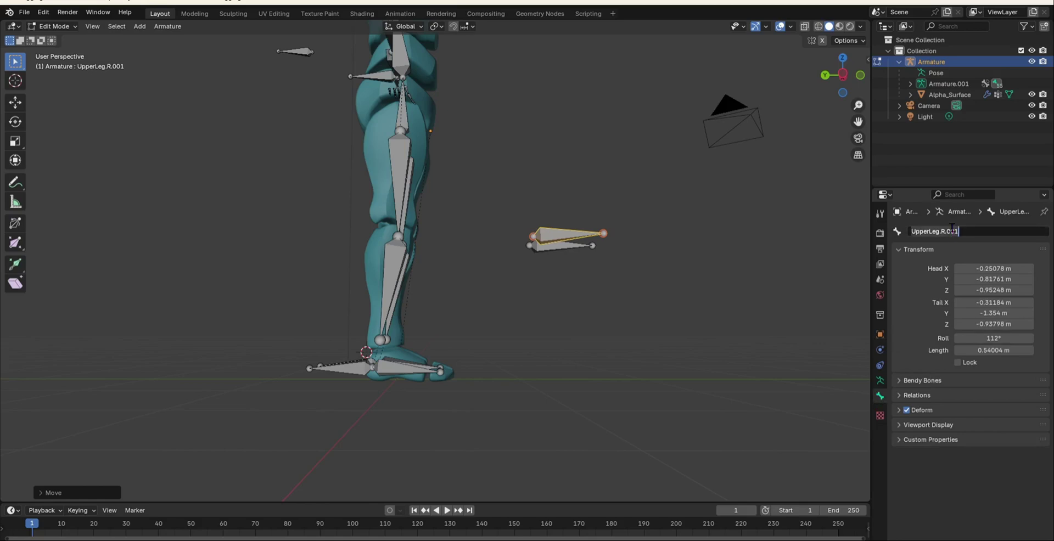
type("TargetPoleLeg.R")
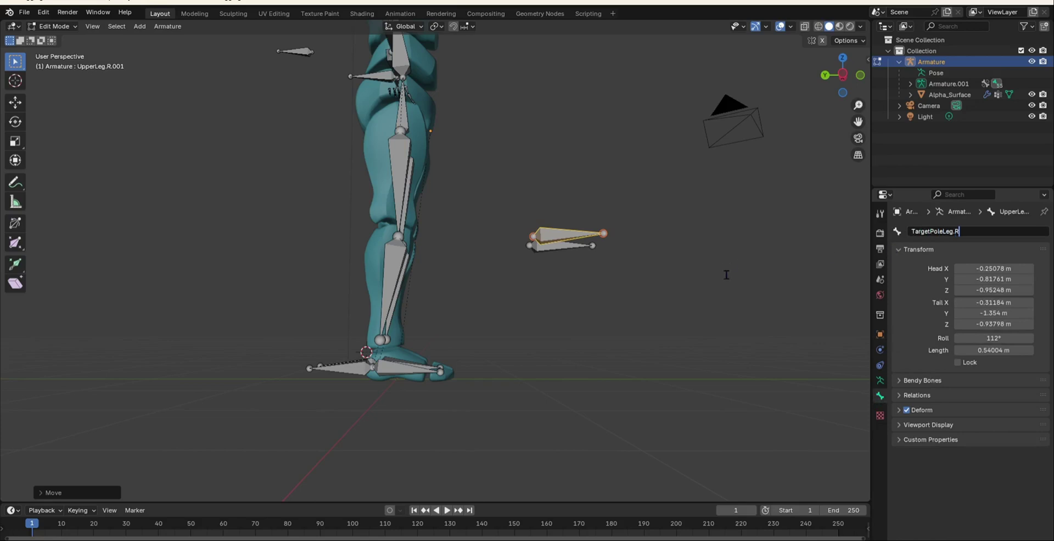
key("Return")
In Pose Mode, set the pole target of LowerLeg.R's IK constraint to Armature with the bone TargetPoleLeg.R.
left_click(406, 265)
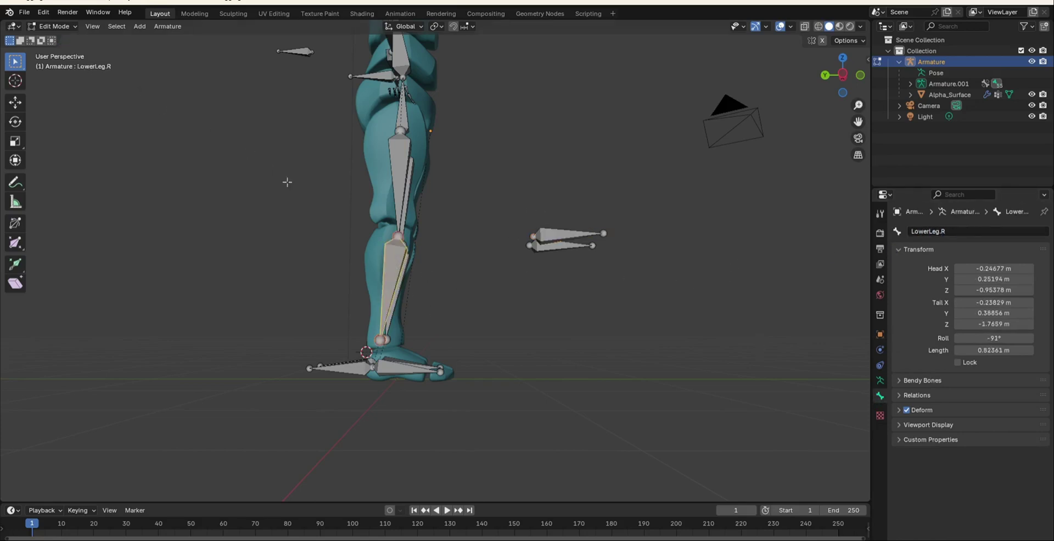
key("ctrl+Tab")
left_click(879, 412)
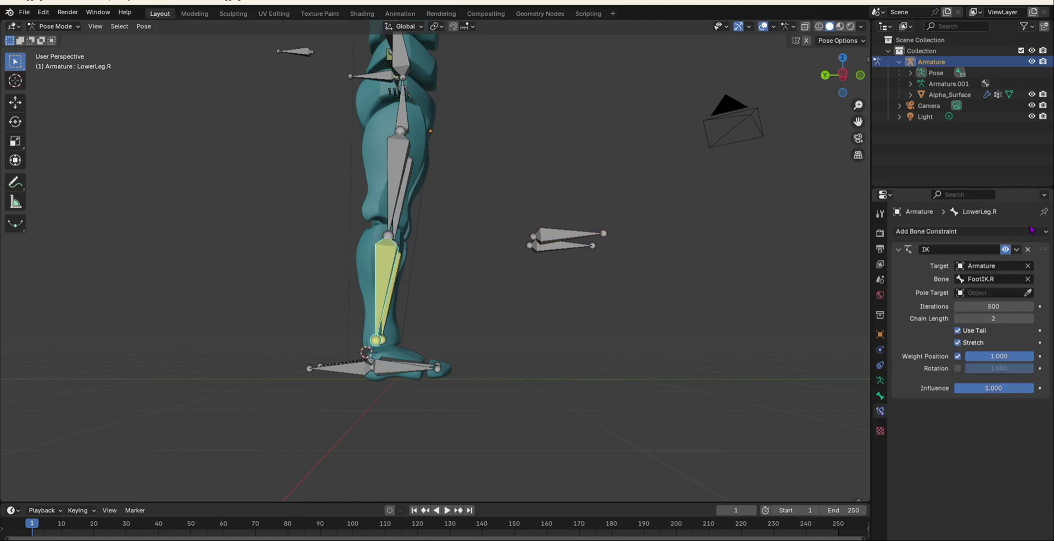
left_click(1004, 292)
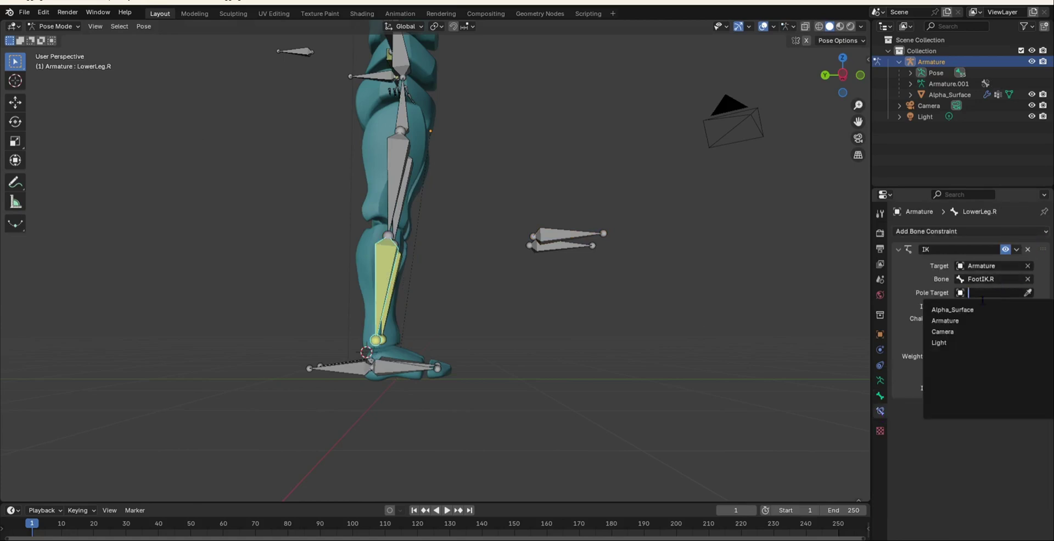
left_click(960, 320)
left_click(969, 306)
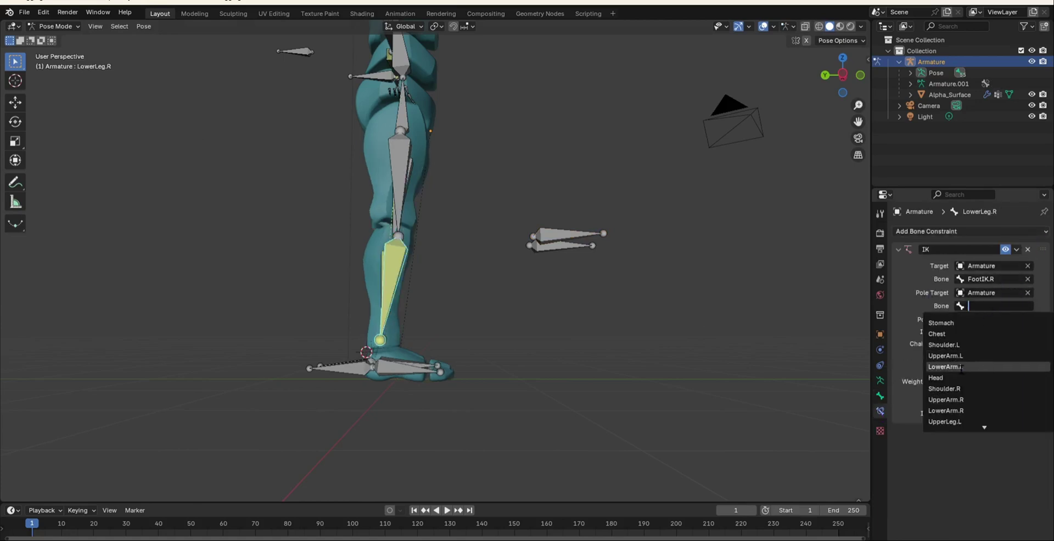
type("tar")
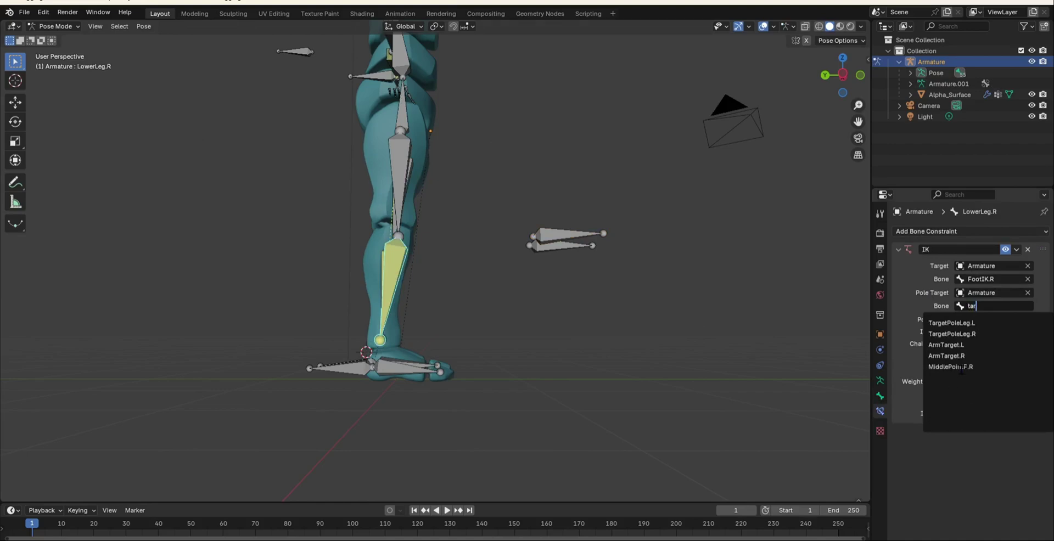
left_click(952, 333)
Set the pole angle of LowerLeg.R's IK constraint to 180° to correct the right leg's orientation.
mouse_move(618, 299)
middle_mouse_down()
mouse_move(617, 312)
mouse_move(526, 329)
mouse_move(494, 321)
mouse_move(601, 297)
mouse_move(666, 302)
mouse_move(633, 292)
middle_mouse_up()
scroll(617, 311, "down", 8)
scroll(367, 308, "up", 9)
scroll(367, 308, "down", 7)
scroll(633, 292, "up", 3)
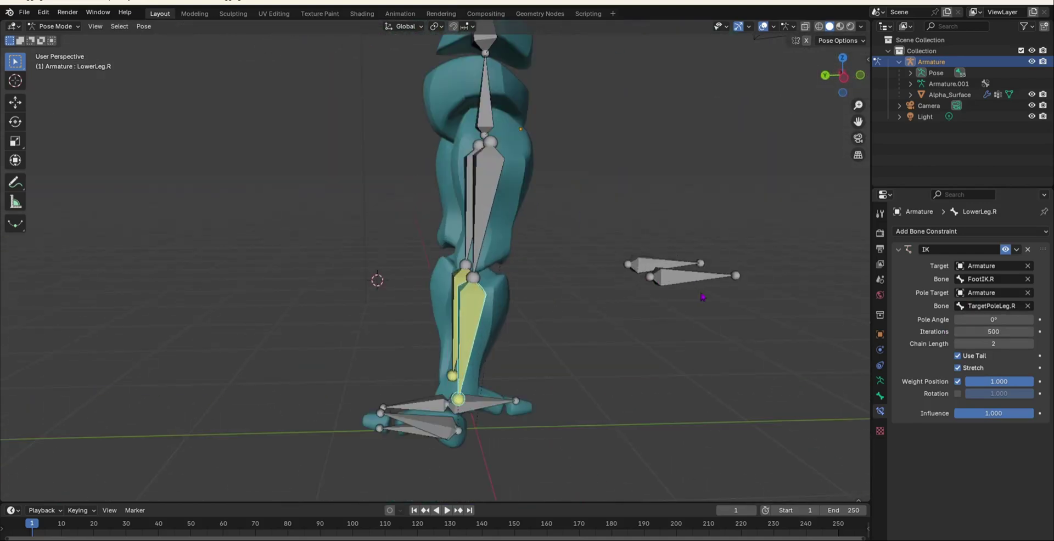
left_click_drag(1010, 319, 1053, 319)
left_click(1008, 318)
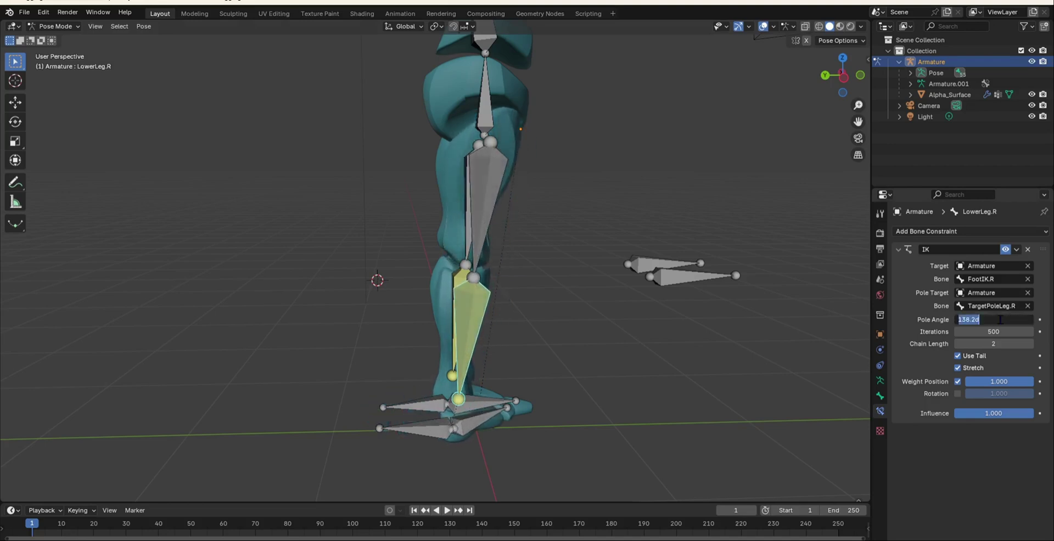
type("180")
key("Return")
Examine both legs and the whole rigged character from the front and the side.
middle_click_drag(474, 411, 369, 388)
scroll(379, 351, "down", 4)
scroll(387, 369, "up", 3)
scroll(384, 368, "down", 4)
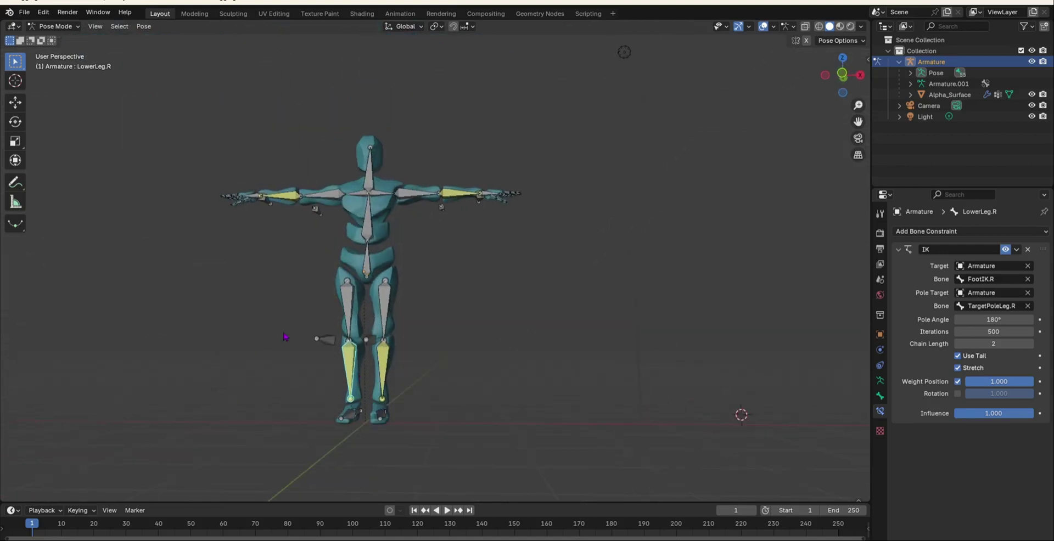
scroll(283, 333, "down", 3)
middle_click_drag(284, 333, 315, 297)
scroll(387, 331, "up", 4)
scroll(354, 339, "down", 4)
scroll(333, 337, "up", 3)
scroll(333, 336, "down", 3)
scroll(394, 259, "up", 6)
scroll(377, 369, "down", 4)
mouse_move(377, 370)
middle_mouse_down()
mouse_move(413, 349)
mouse_move(436, 383)
mouse_move(431, 344)
mouse_move(379, 370)
middle_mouse_up()
scroll(348, 370, "up", 1)
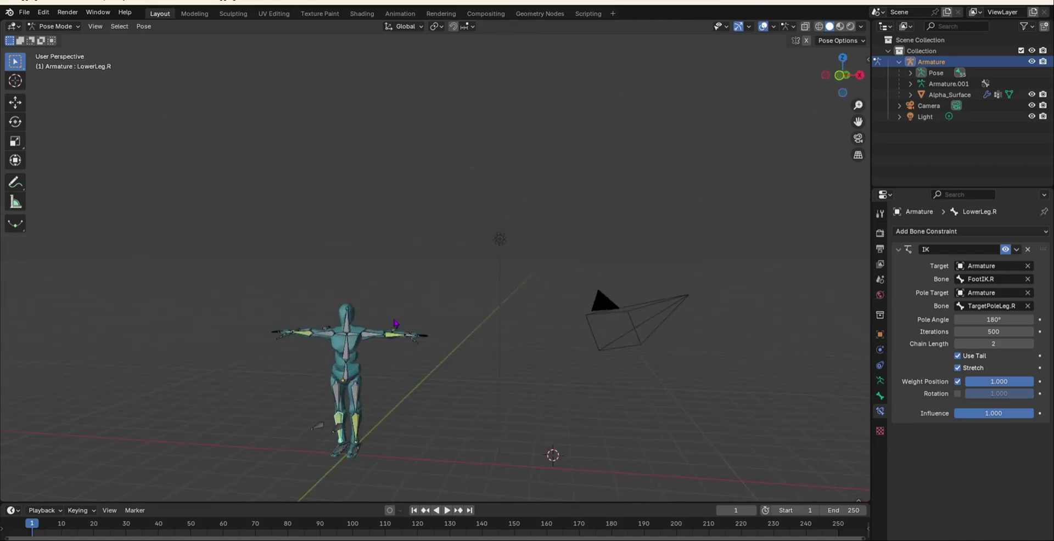
scroll(397, 323, "up", 4)
scroll(445, 371, "down", 4)
middle_click_drag(445, 371, 367, 370)
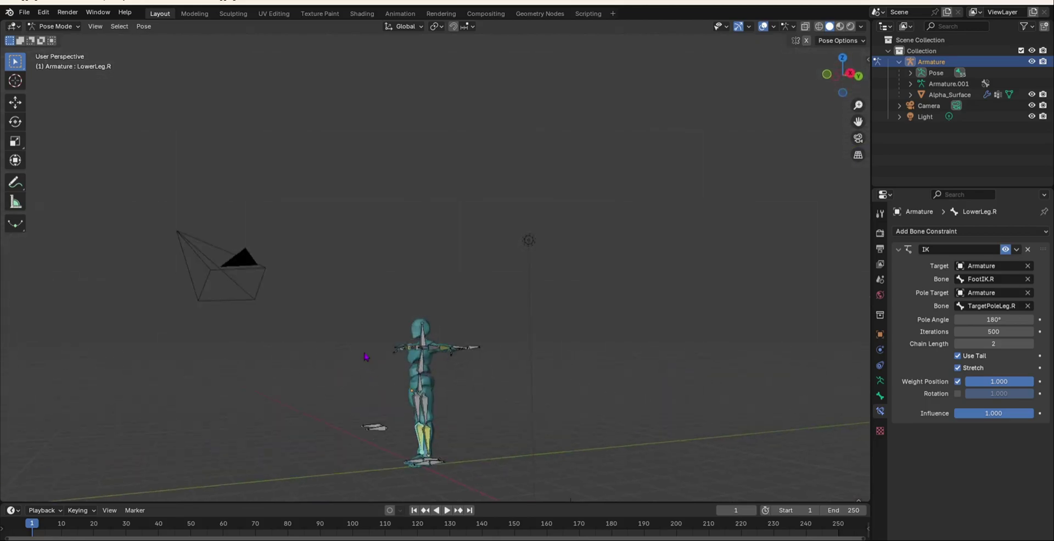